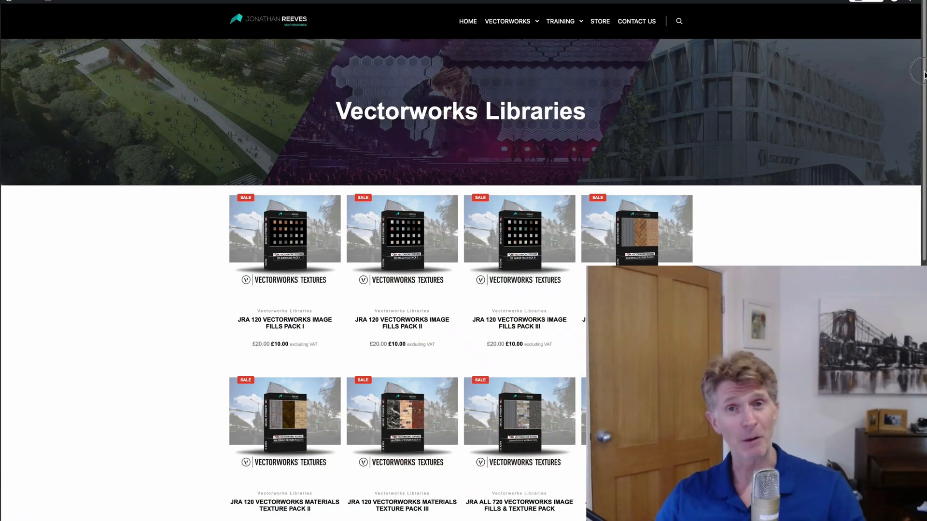
- Look through the Vectorworks Libraries page to examine the available texture, hatch, people and furniture packs
left_click_drag(923, 74, 905, 210)
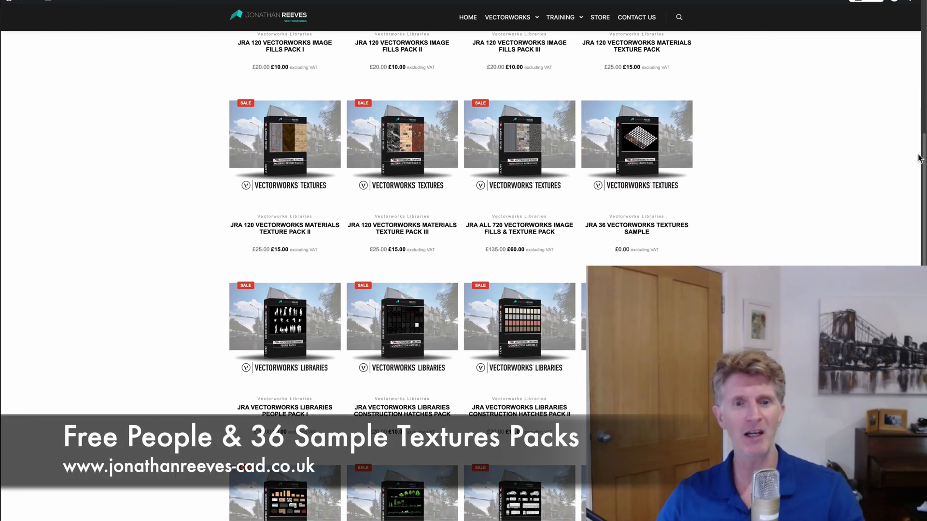
left_click_drag(922, 169, 912, 219)
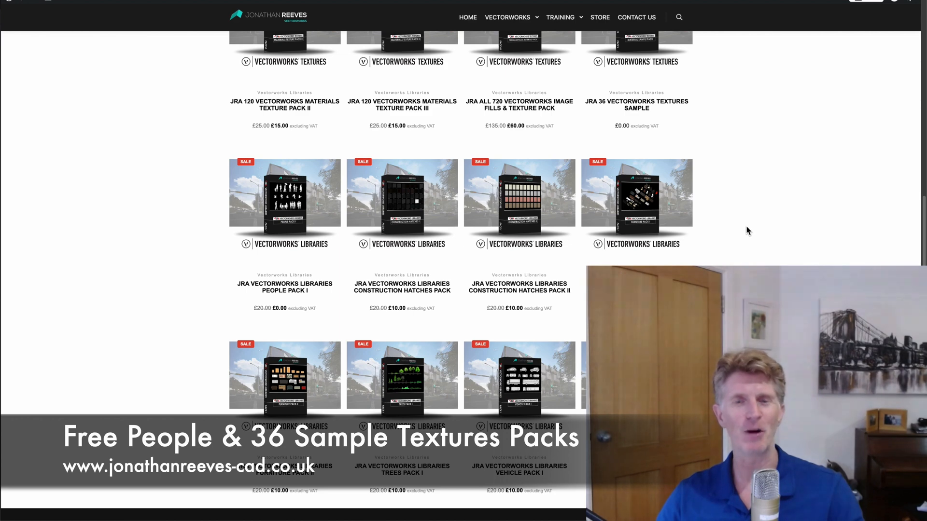
scroll(739, 230, "down", 4)
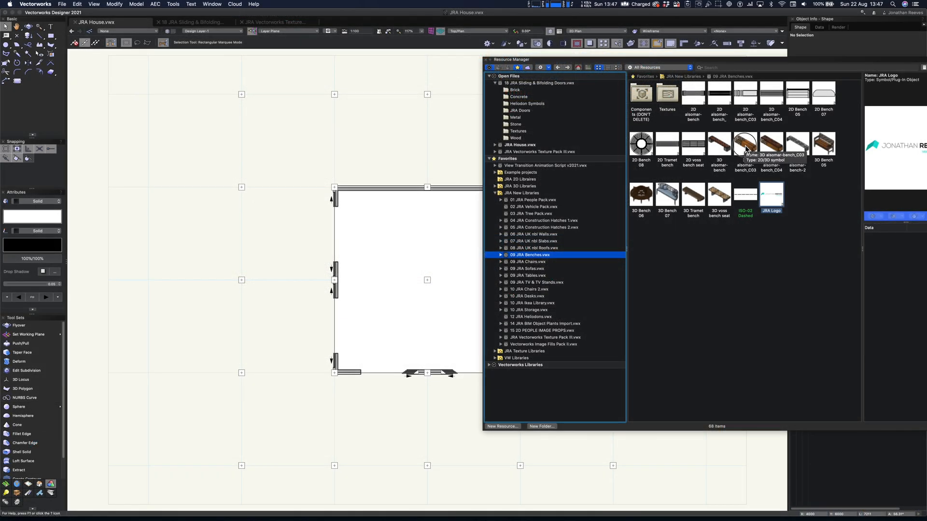
- Compare the 3D alsomar-bench variants in 09 JRA Benches.vwx
left_click(745, 146)
left_click_drag(759, 62, 532, 76)
left_click(492, 159)
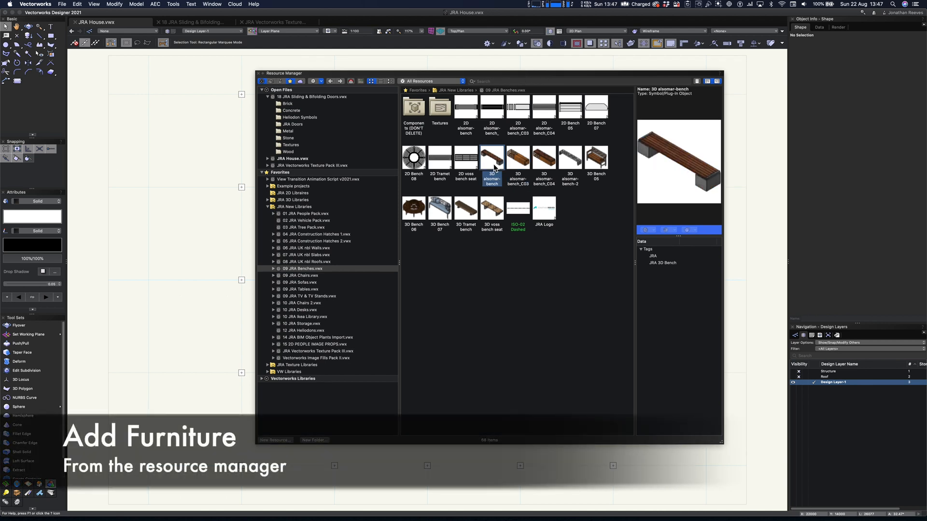
key("Right")
key("Right")
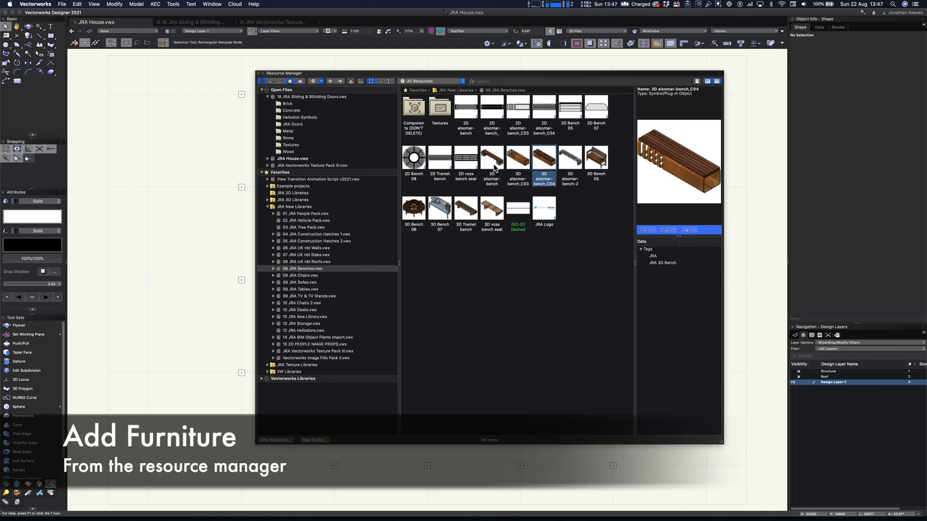
key("Right")
key("Left")
key("Left")
key("Left")
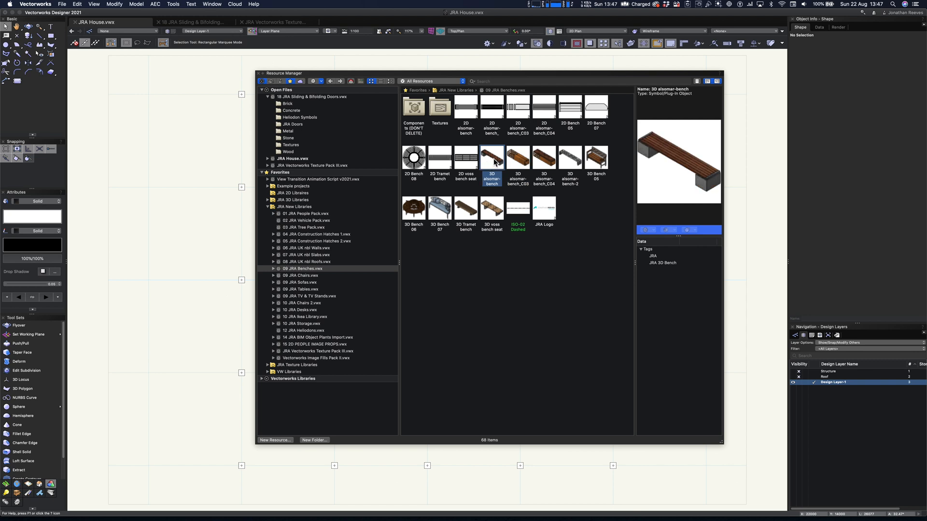
- Insert the 3D alsomar-bench centred between two grid columns in the row below the house, renaming its conflicting wood texture on import
double_click(494, 161)
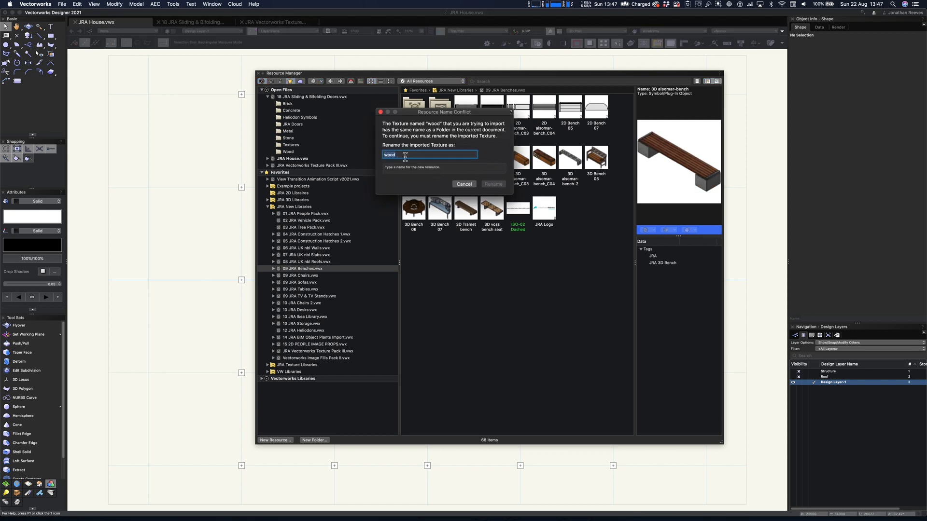
type("a")
left_click(493, 184)
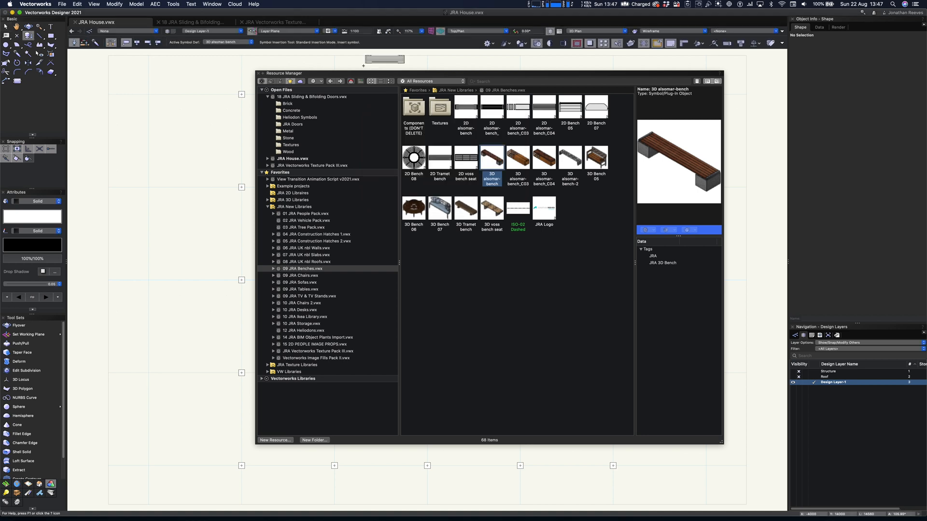
key("super+r")
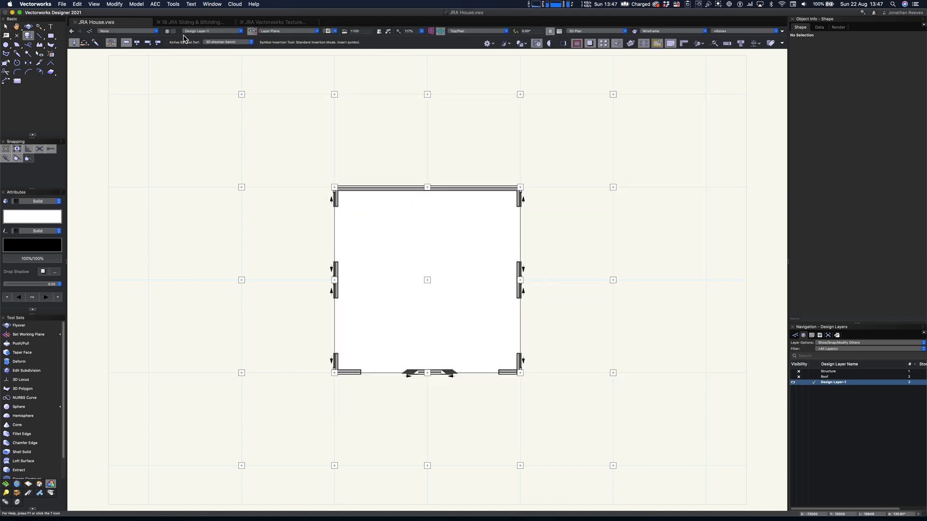
left_click(135, 44)
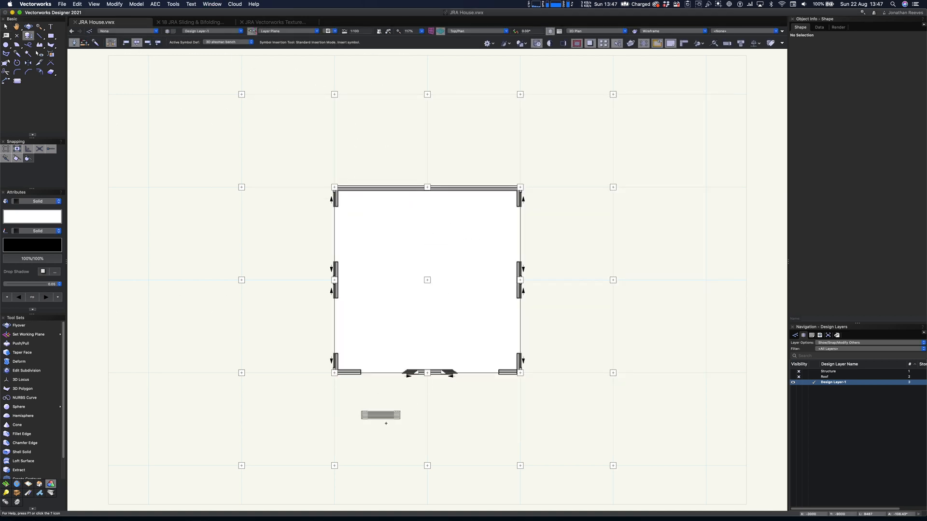
left_click(380, 470)
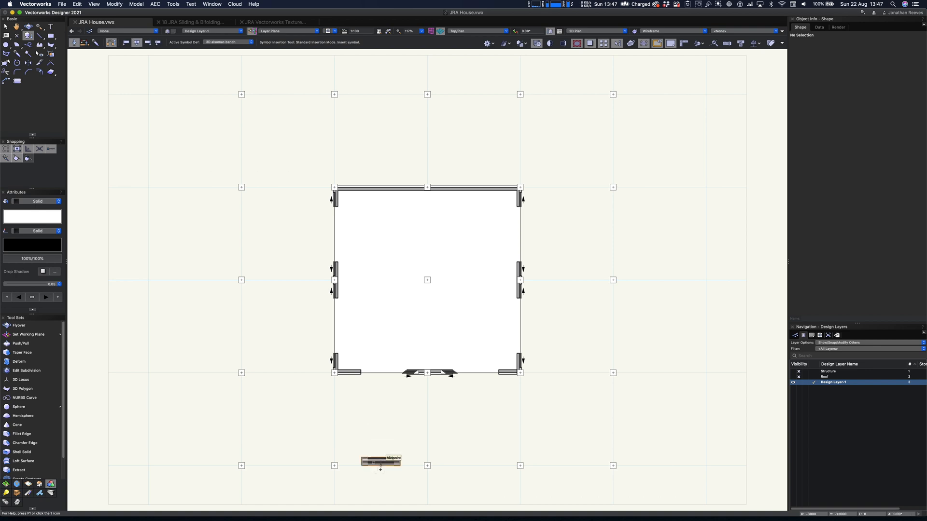
- Mirror-duplicate the bench about the column lines into a row of four, and show the model in right isometric with OpenGL rendering
key("shift+m")
left_click(428, 465)
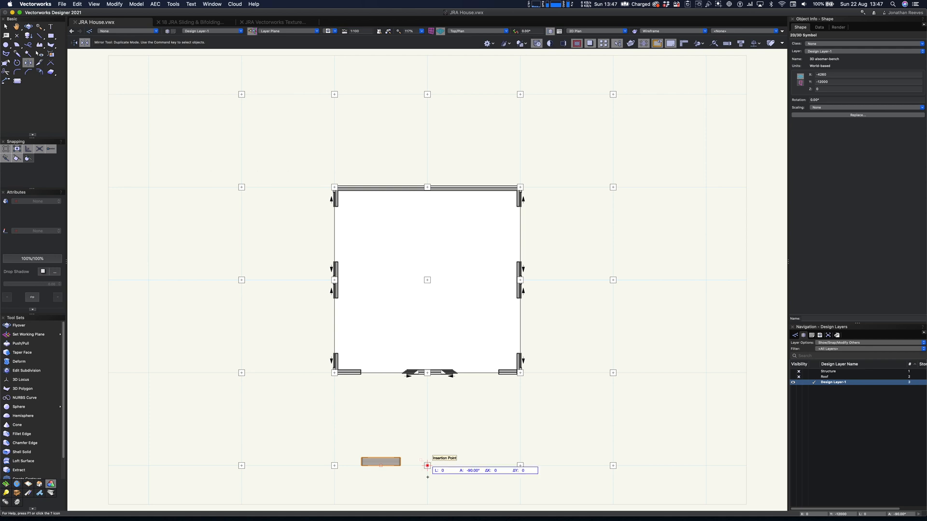
left_click(428, 485)
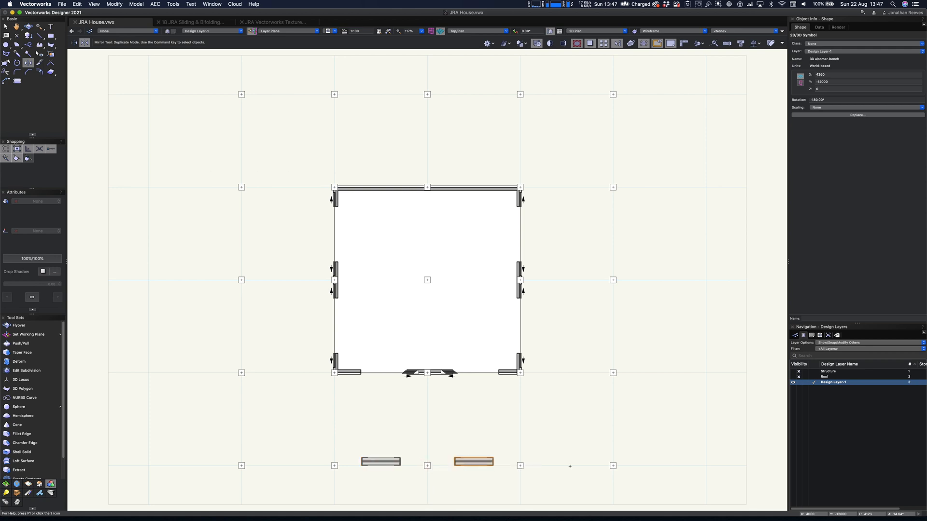
left_click(520, 466)
left_click(520, 487)
left_click(428, 466)
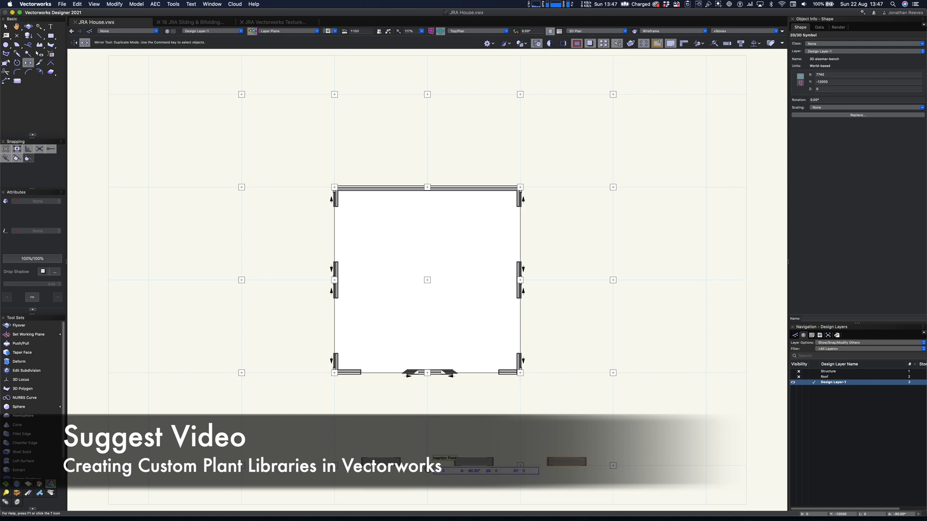
left_click(427, 485)
key("x")
key("x")
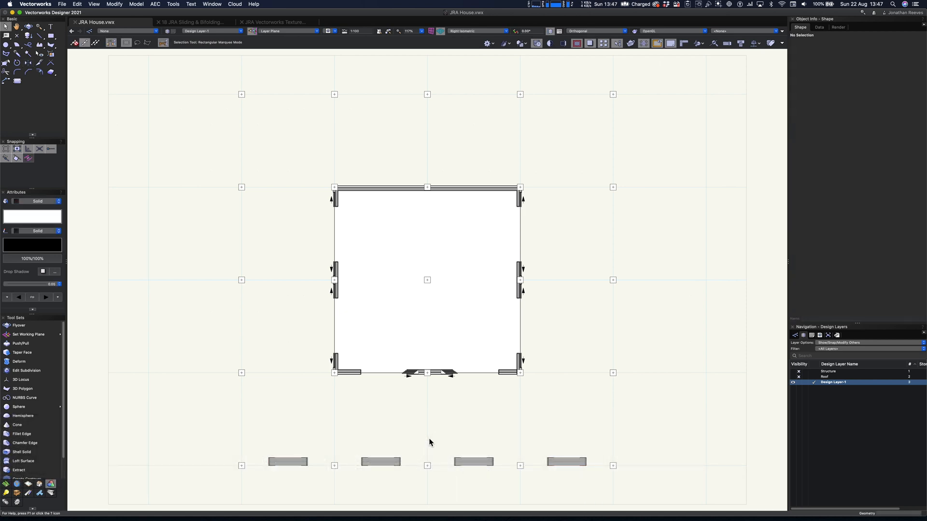
key("3")
key("super+shift+g")
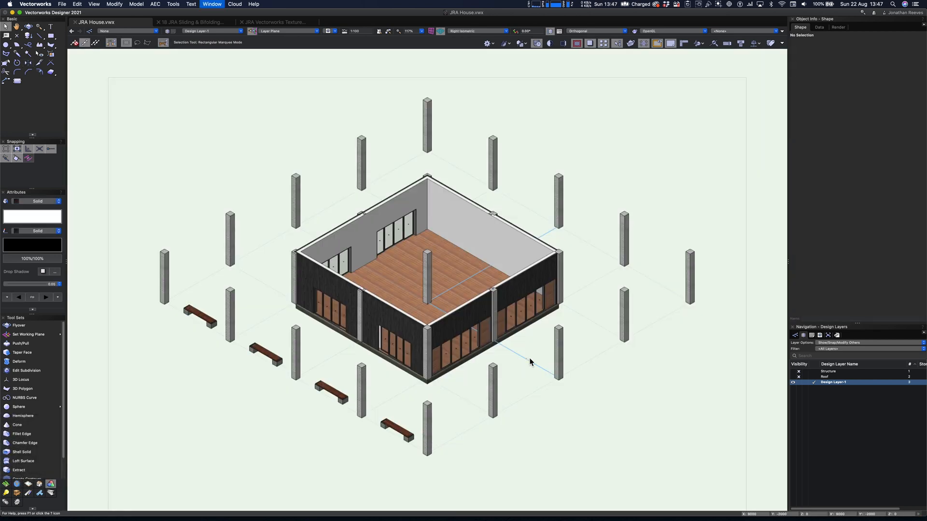
- In Top/Plan, insert four 2D Bench 08 symbols beyond the outer columns, two on each side of the house, and check them in right isometric
key("super+r")
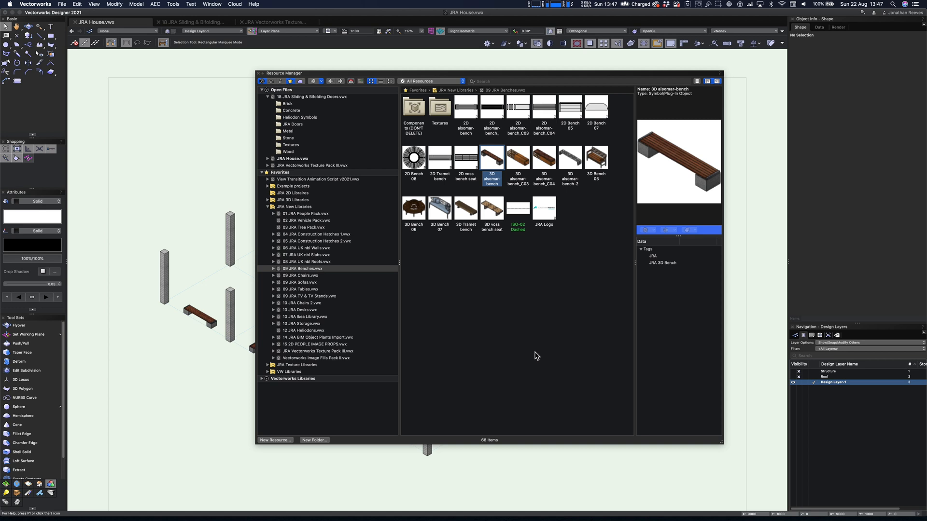
double_click(418, 161)
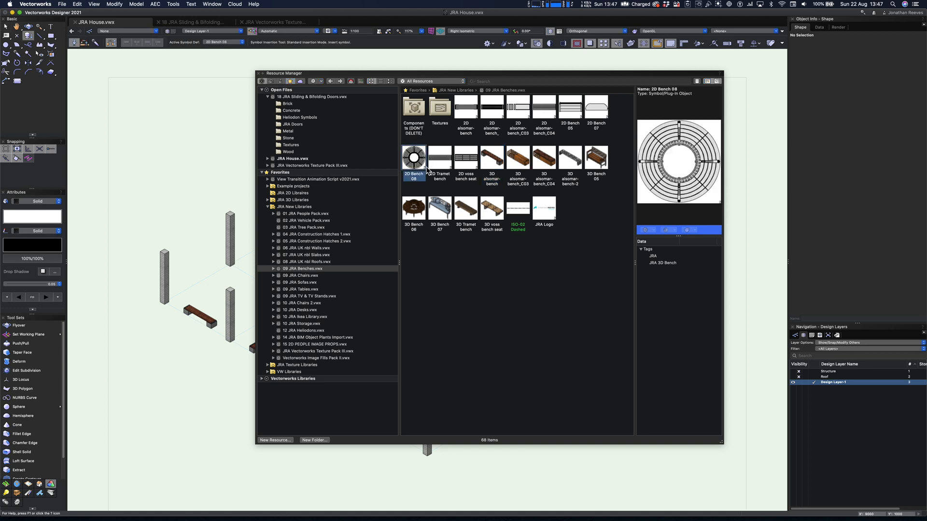
key("super+r")
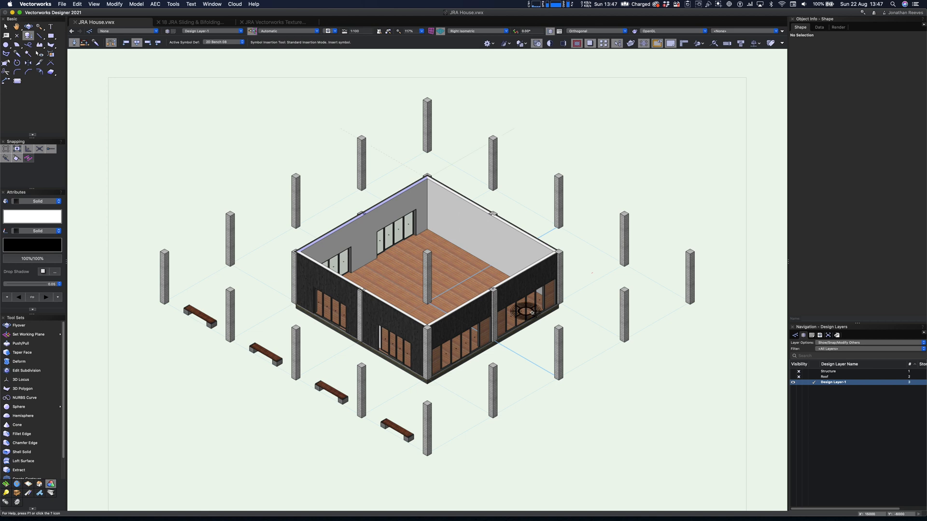
key("F5")
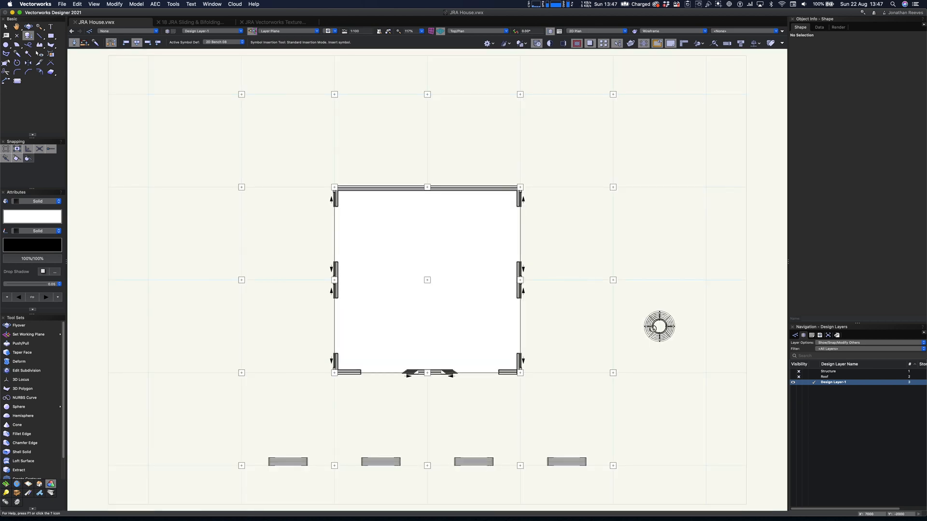
double_click(660, 233)
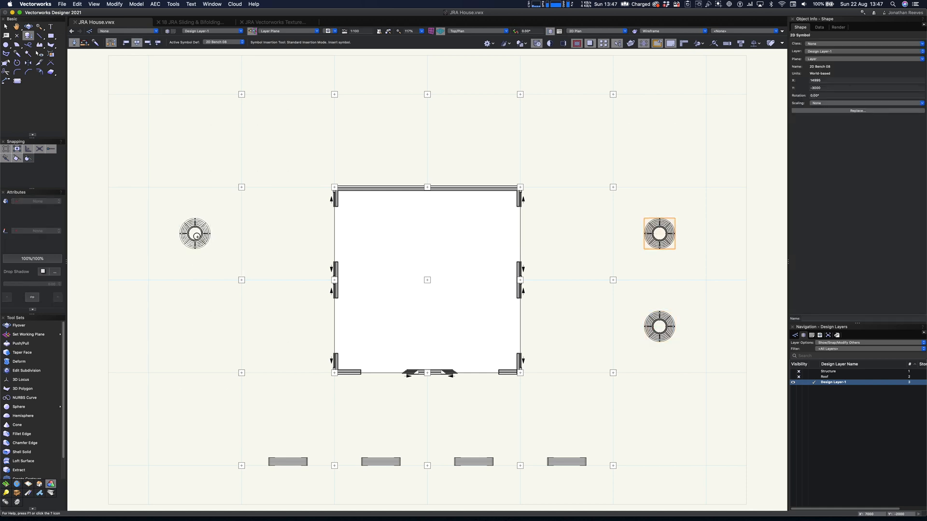
left_click(200, 271)
left_click(195, 327)
key("x")
key("3")
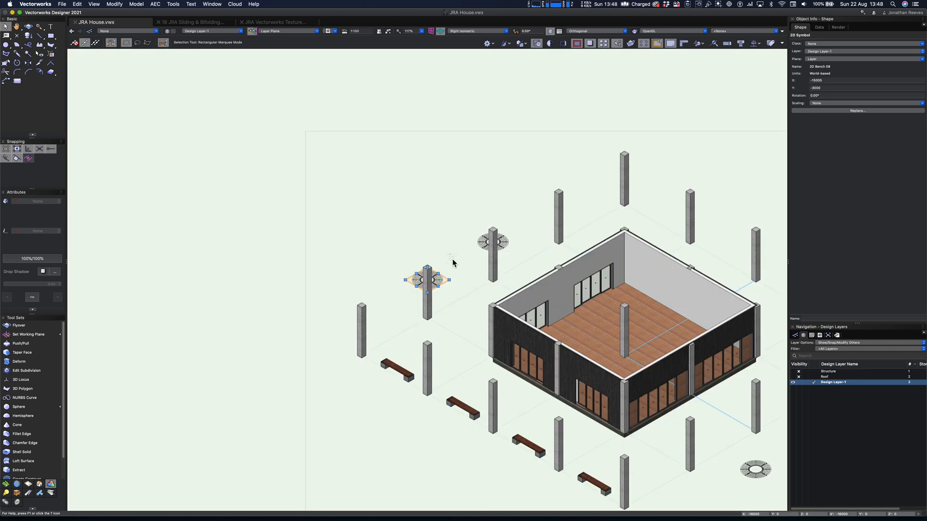
- Return to Top/Plan and compare Chair 01, Chair 02, Chair 04 and Dining Chair 03 in the JRA Chairs folder of 09 JRA Chairs.vwx
key("5")
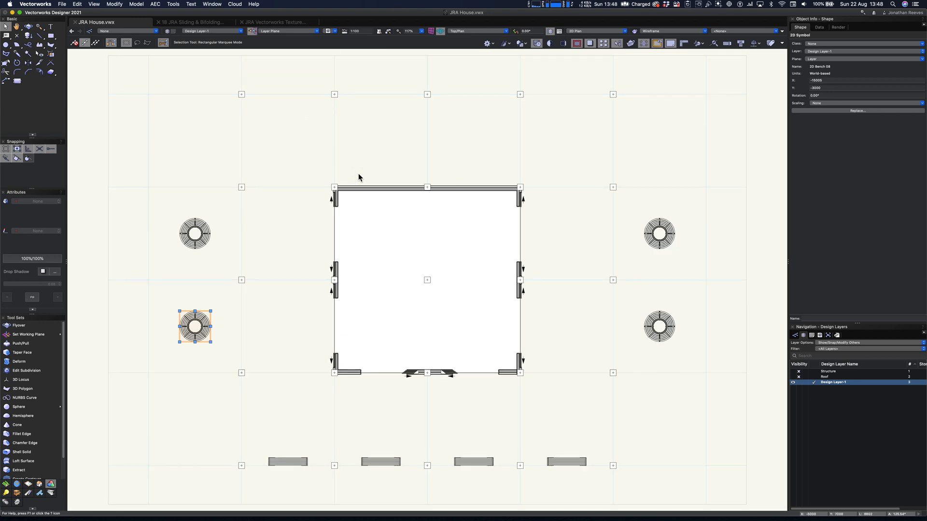
key("super+r")
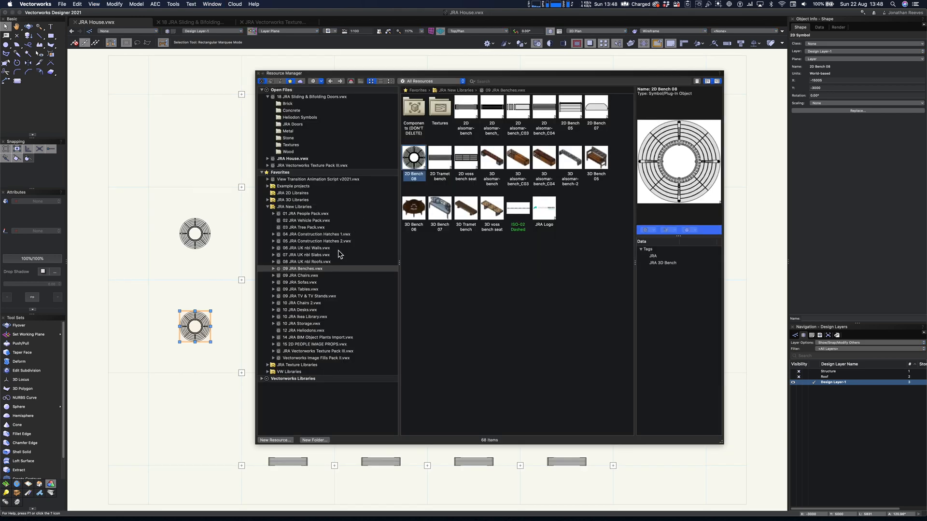
left_click(309, 276)
double_click(440, 107)
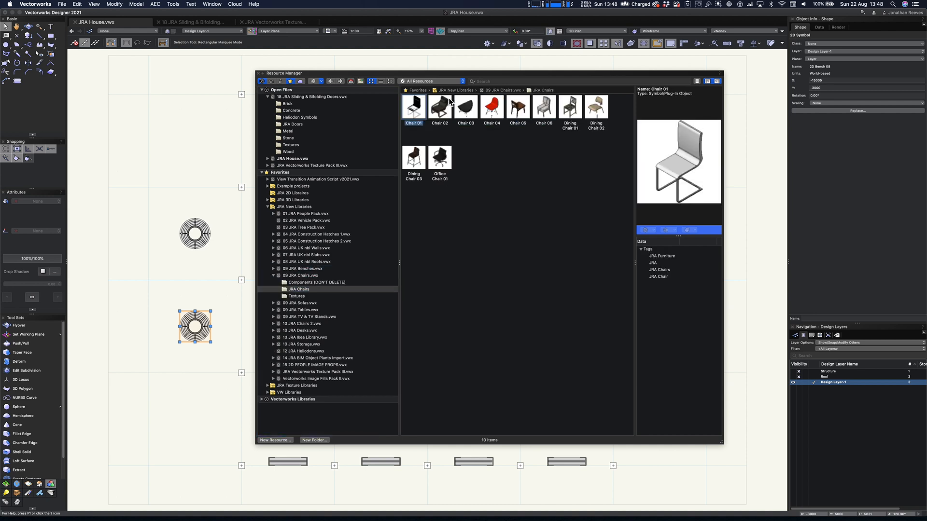
left_click(495, 112)
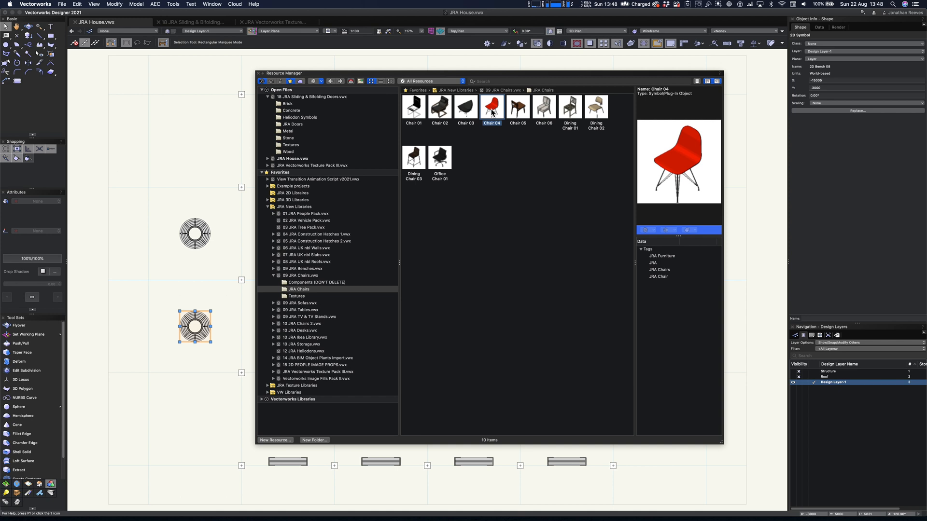
left_click(417, 114)
left_click(443, 109)
left_click(418, 156)
left_click(495, 112)
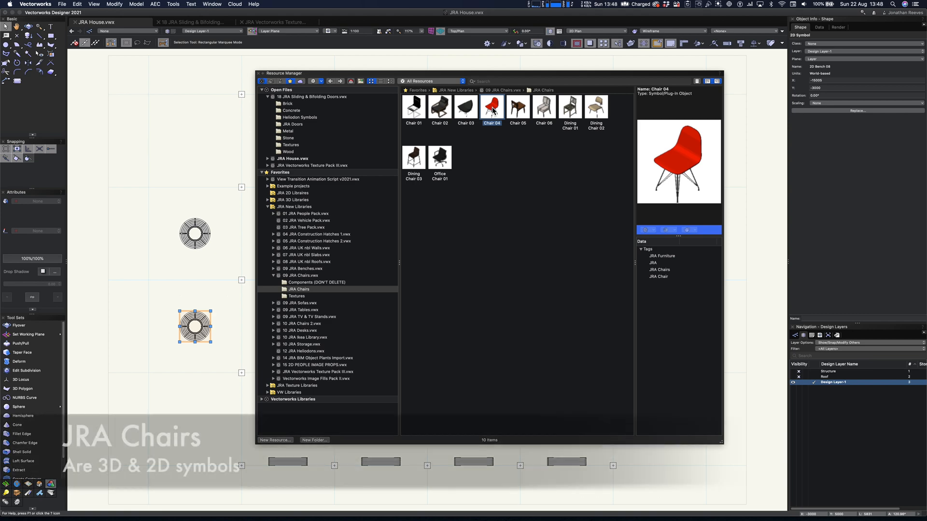
- Insert Chair 04 inside the house, up and to the right of the central column, and duplicate it into a horizontal row of three
double_click(493, 108)
left_click_drag(477, 77, 751, 78)
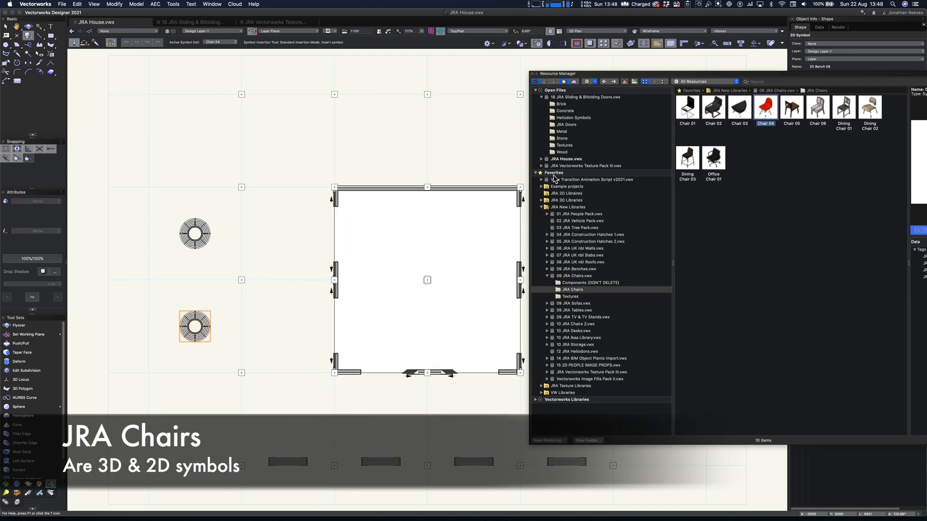
scroll(434, 275, "up", 3)
middle_click_drag(458, 197, 356, 236)
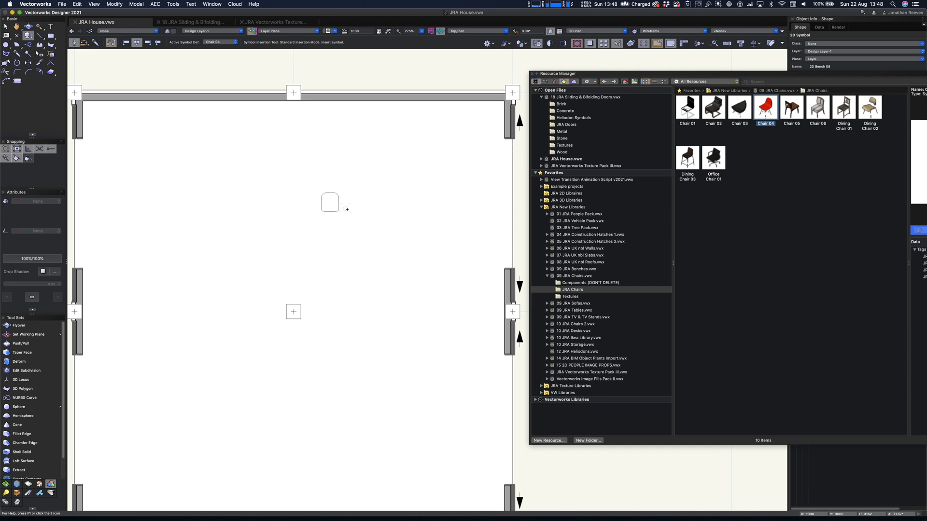
left_click(372, 229)
key("x")
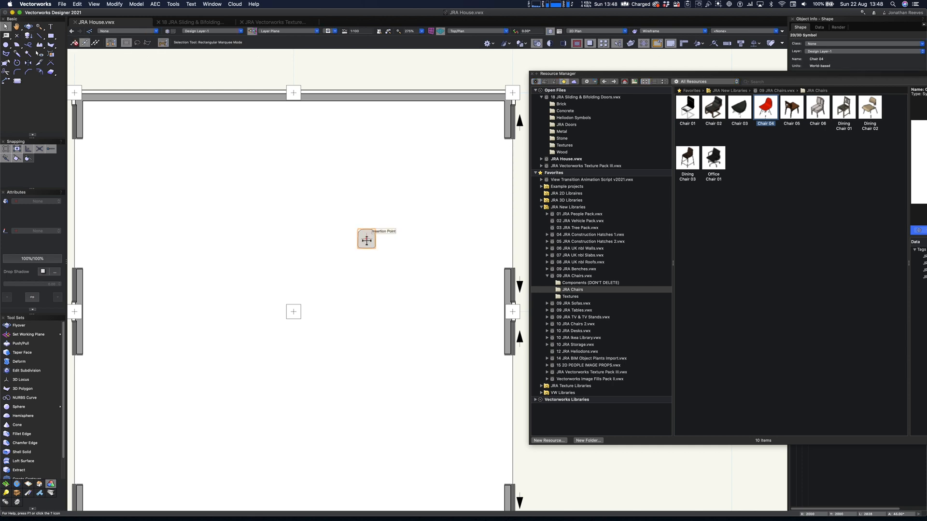
left_click_drag(389, 241, 389, 242, "alt")
key("super+d")
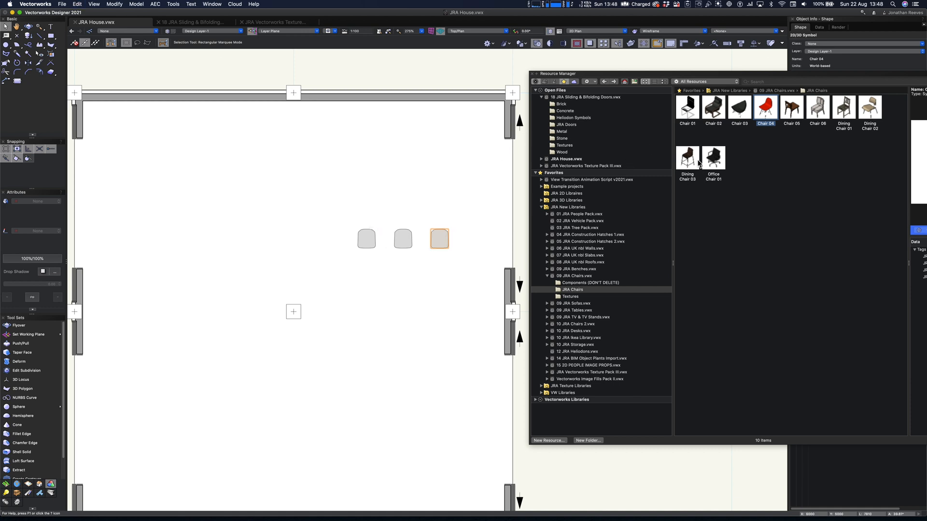
- Insert two Office Chair 01 symbols, one above the other, near the upper-left corner of the house interior
double_click(713, 159)
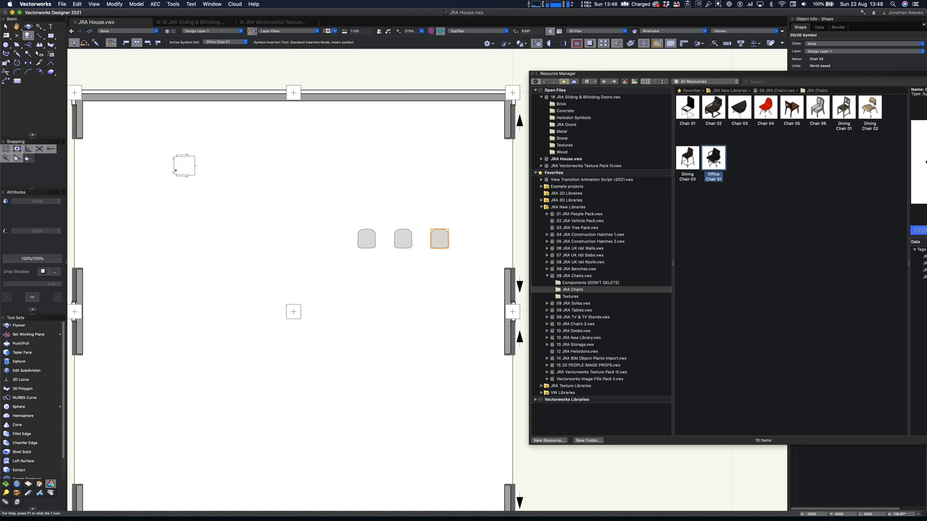
left_click(154, 165)
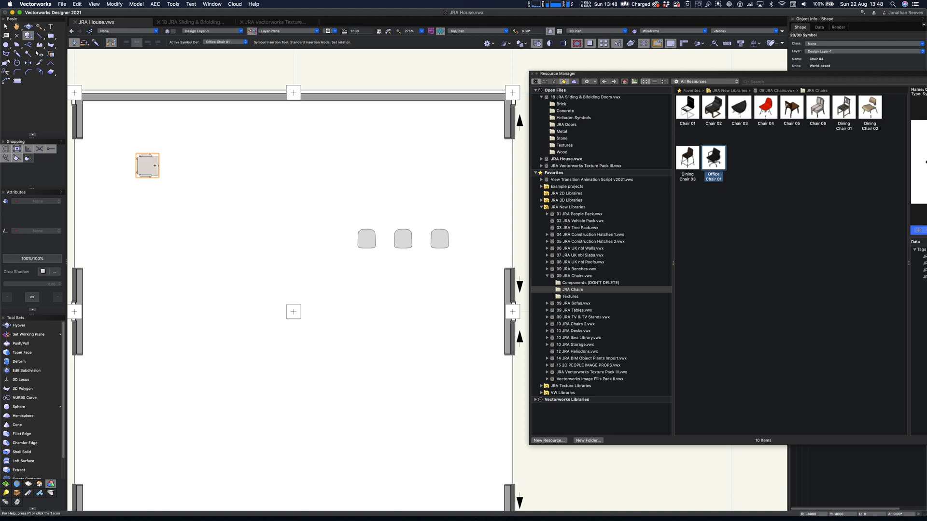
left_click(154, 201)
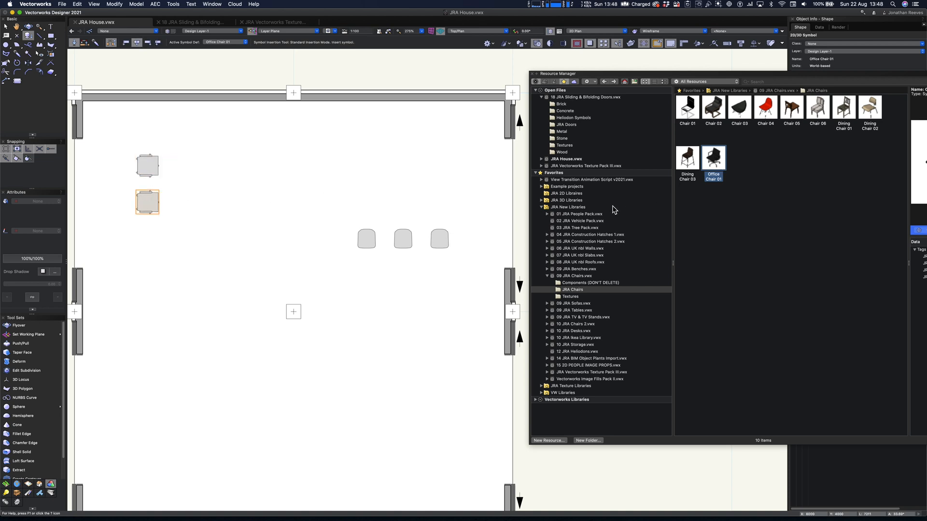
- Insert Gray Sofa 03 from the Sofas folder of 09 JRA Sofas.vwx, rotated -90°, above and to the left of the central column
left_click(575, 304)
double_click(716, 112)
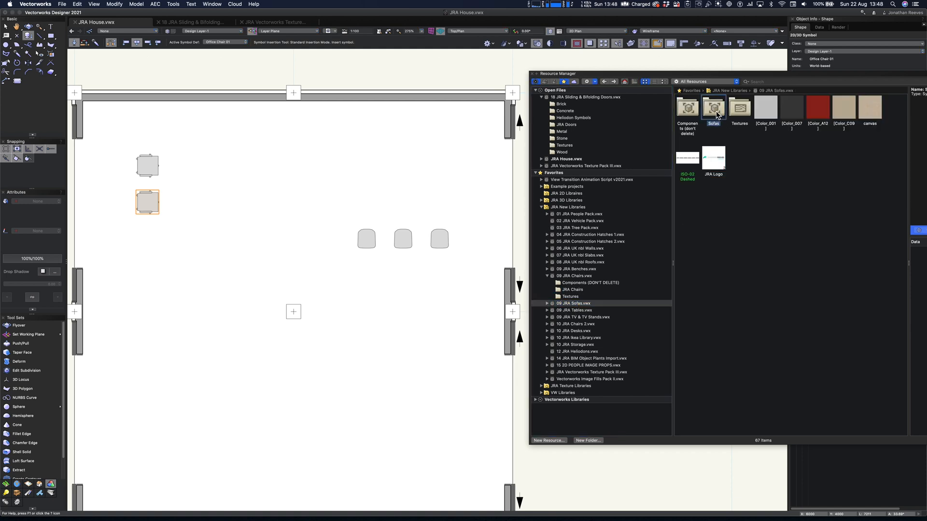
left_click_drag(710, 74, 461, 73)
left_click(466, 112)
left_click(490, 111)
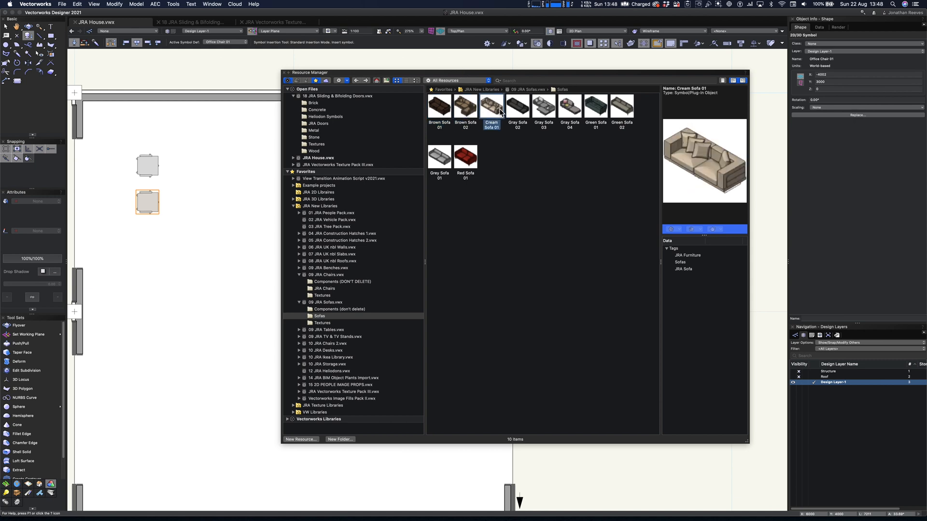
left_click(548, 112)
double_click(548, 112)
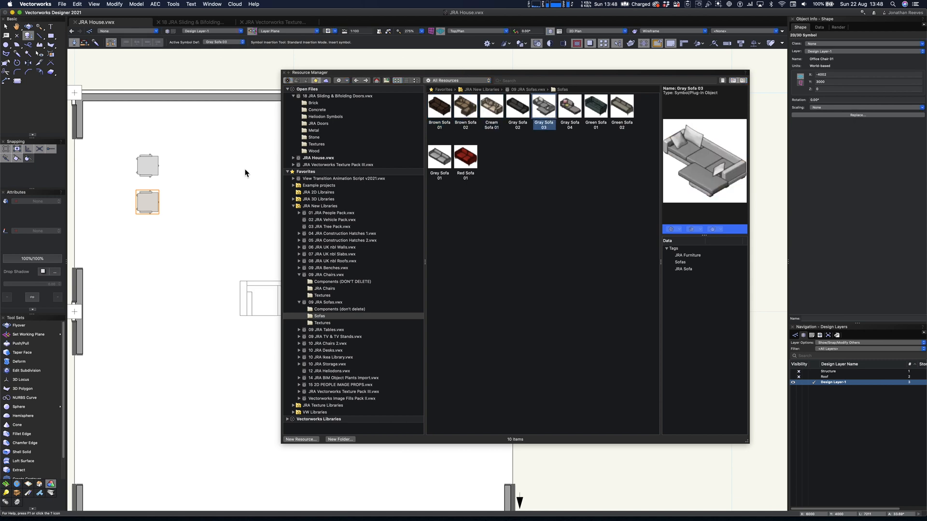
left_click_drag(354, 75, 545, 83)
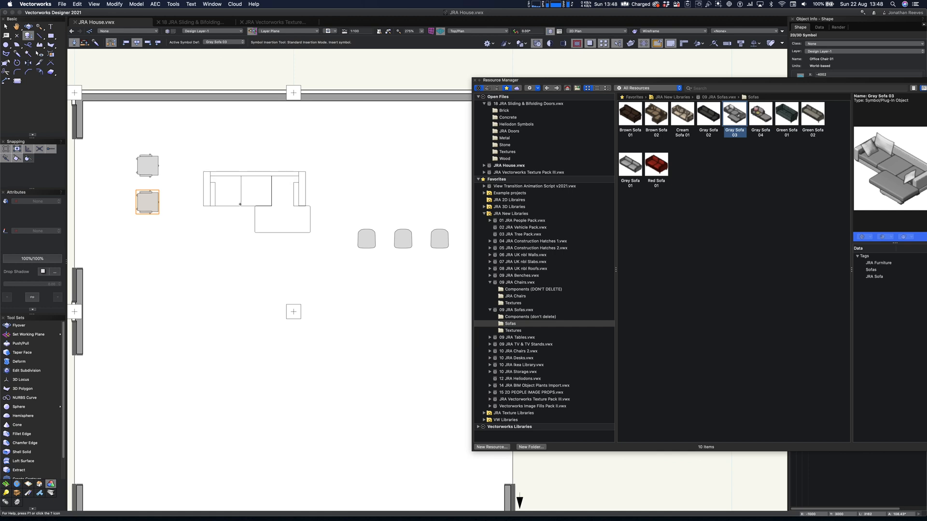
left_click(257, 205)
left_click(248, 263)
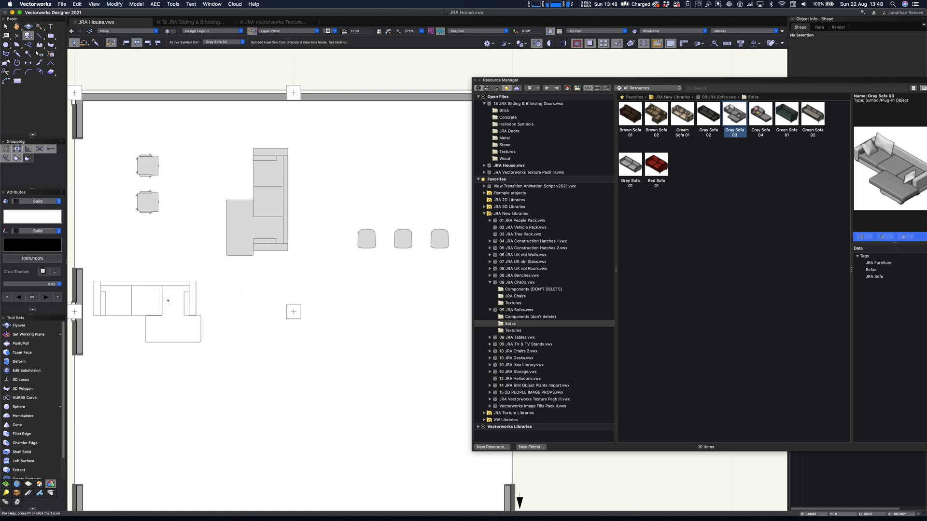
- Insert a second Gray Sofa 03 rotated 180° between the left wall and the central column, and check both sofas against the floor in 3D
left_click(128, 304)
left_click(129, 309)
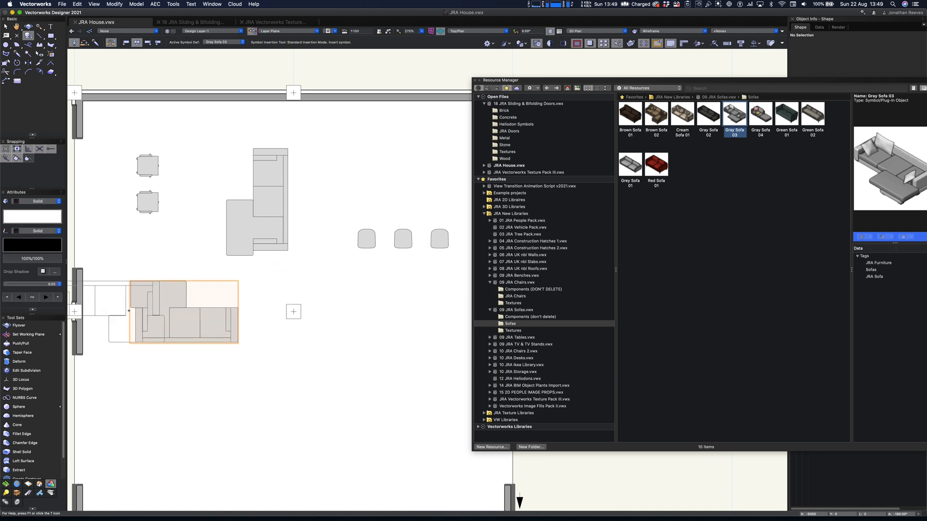
key("x")
key("super+6")
key("3")
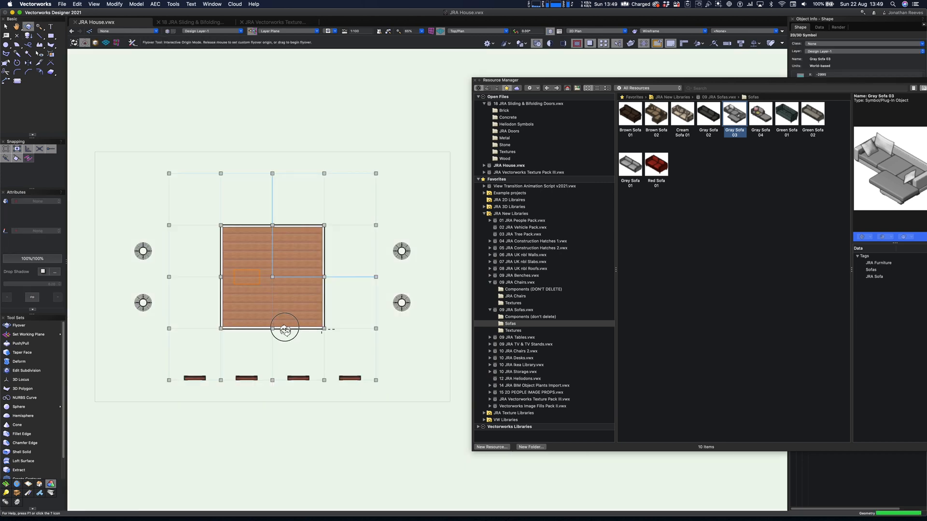
key("c")
left_click_drag(247, 242, 329, 337)
key("x")
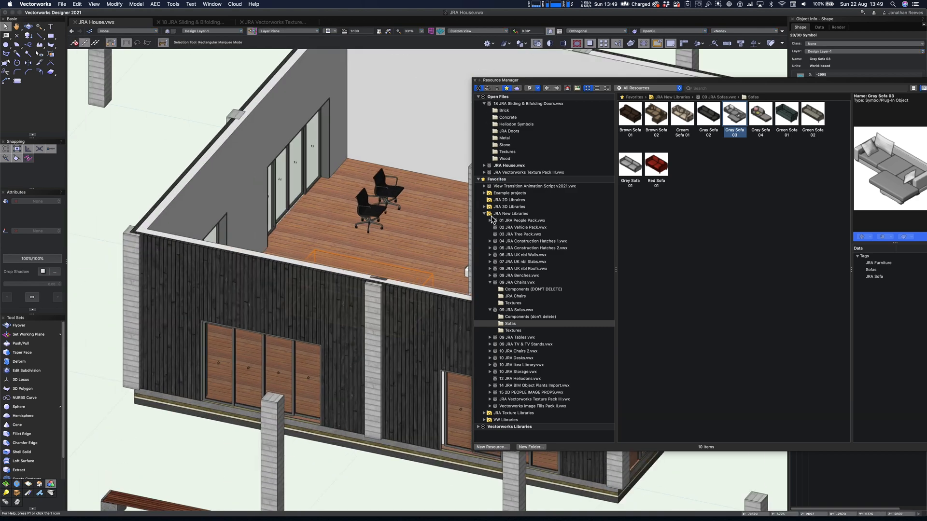
key("super+r")
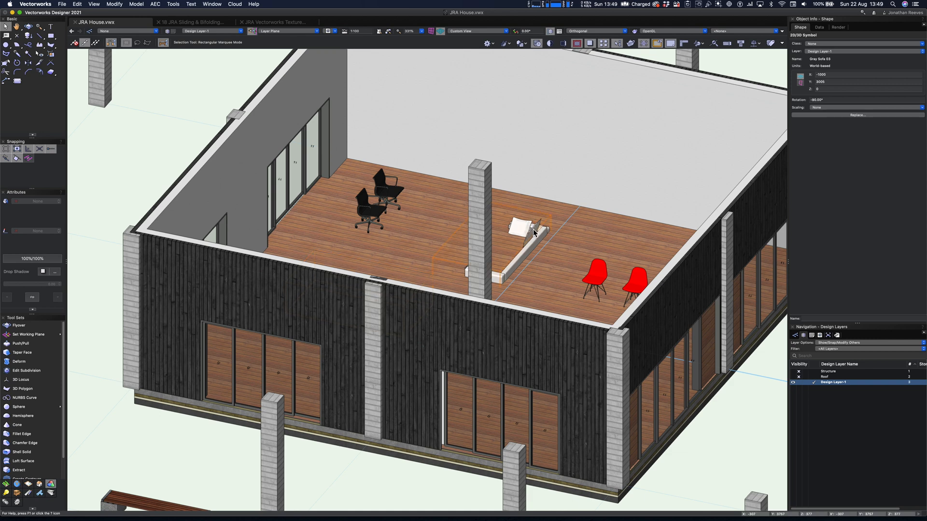
- Edit the 3D component of Gray Sofa 03 in right view, raise all its geometry onto the floor level, and check both sofas in 3D
double_click(532, 228)
left_click(530, 201)
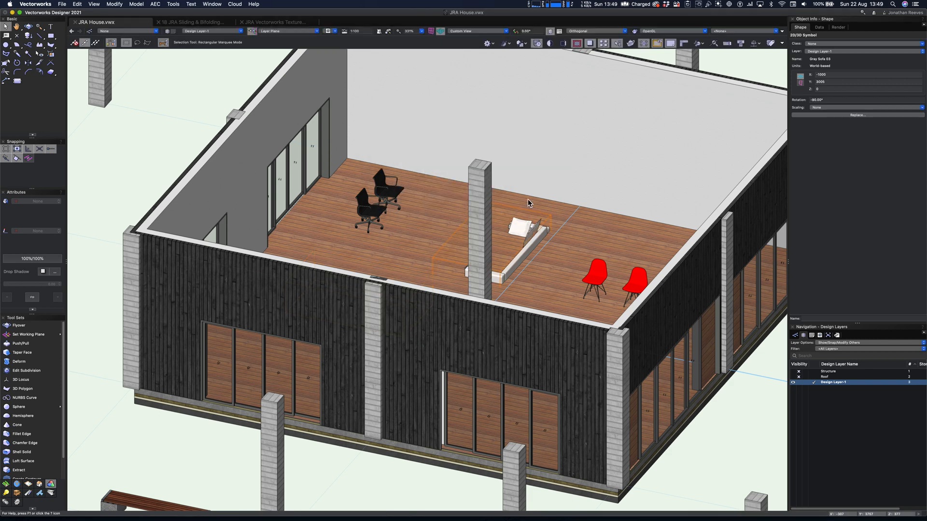
key("KP_6")
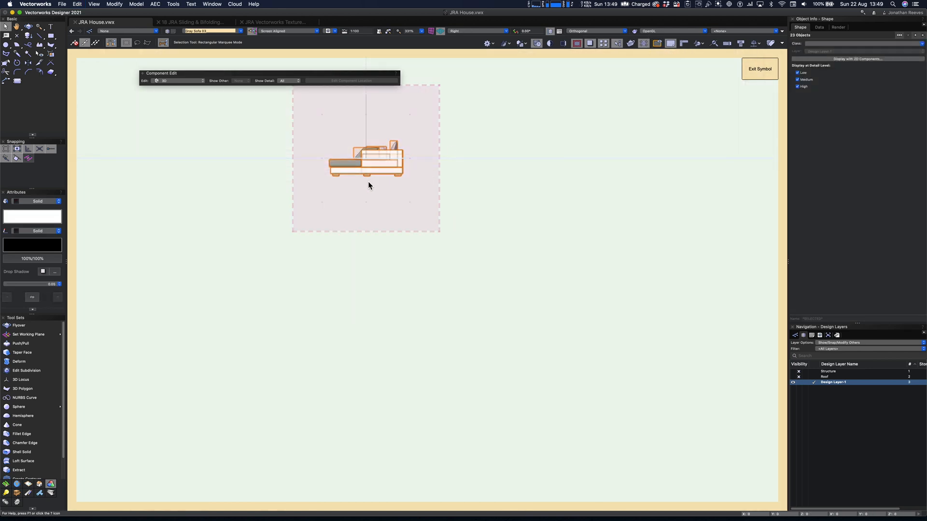
scroll(366, 183, "up", 4)
left_click_drag(373, 170, 374, 124)
left_click(757, 73)
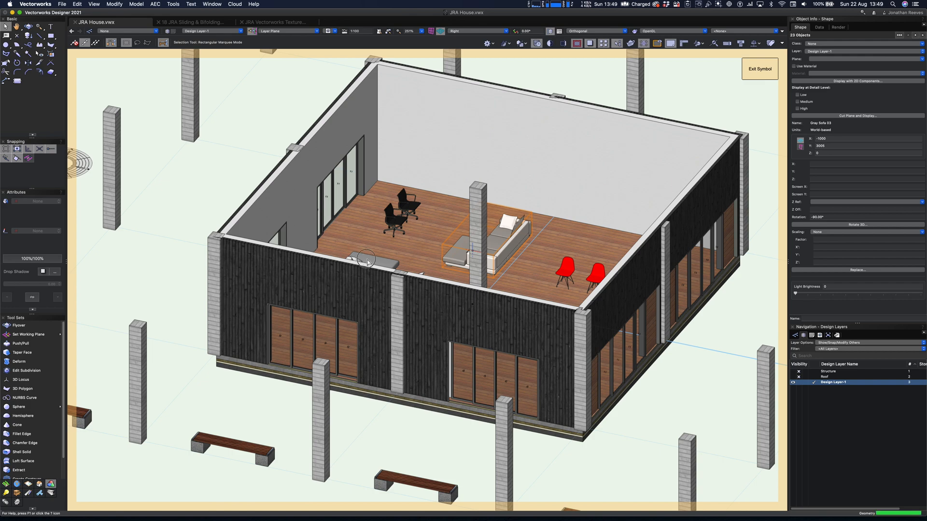
key("shift+c")
left_click_drag(434, 292, 469, 331)
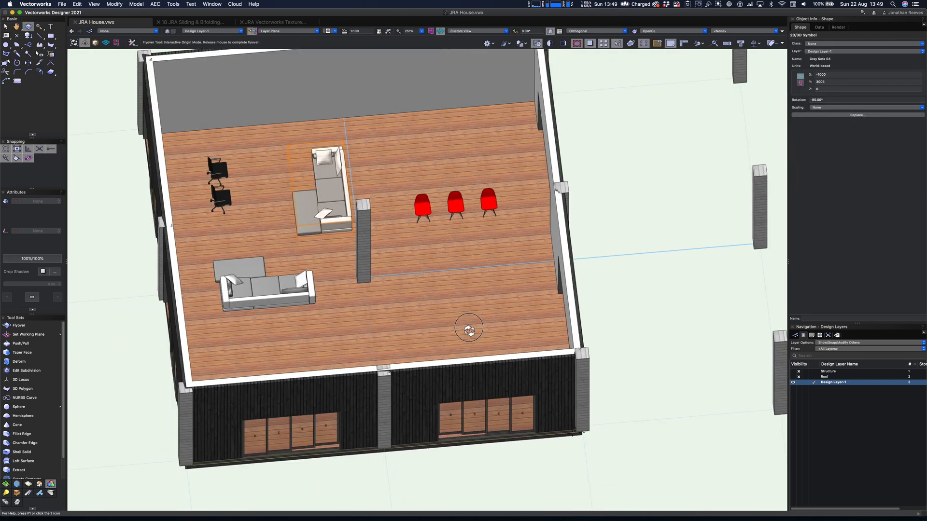
- In Top/Plan, insert Coffee Table 03 from the Tables folder of 09 JRA Tables.vwx, turned vertically between the office chairs and the upper sofa
key("F5")
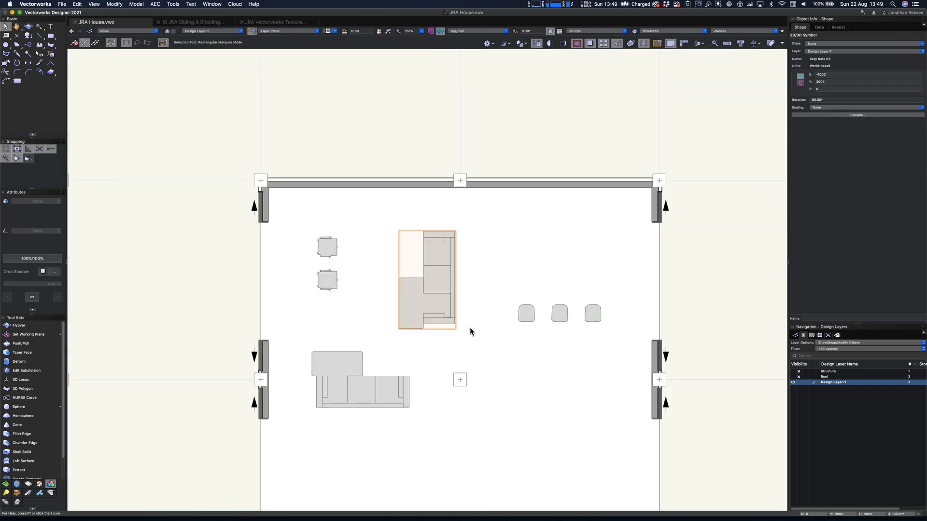
key("super+r")
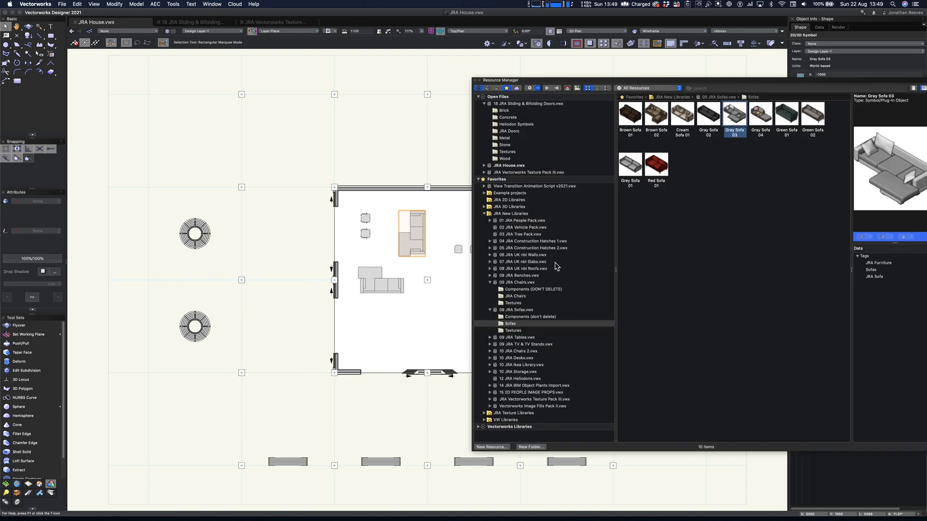
double_click(662, 120)
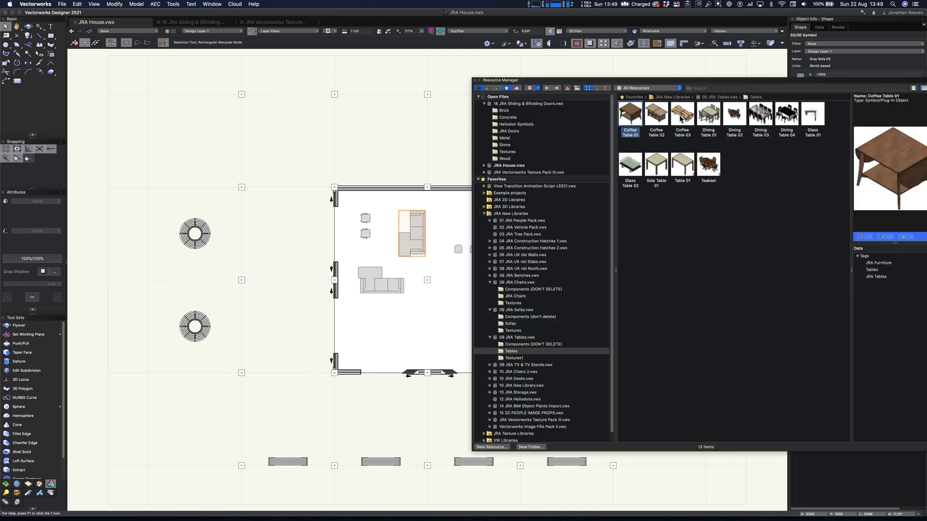
left_click(681, 119)
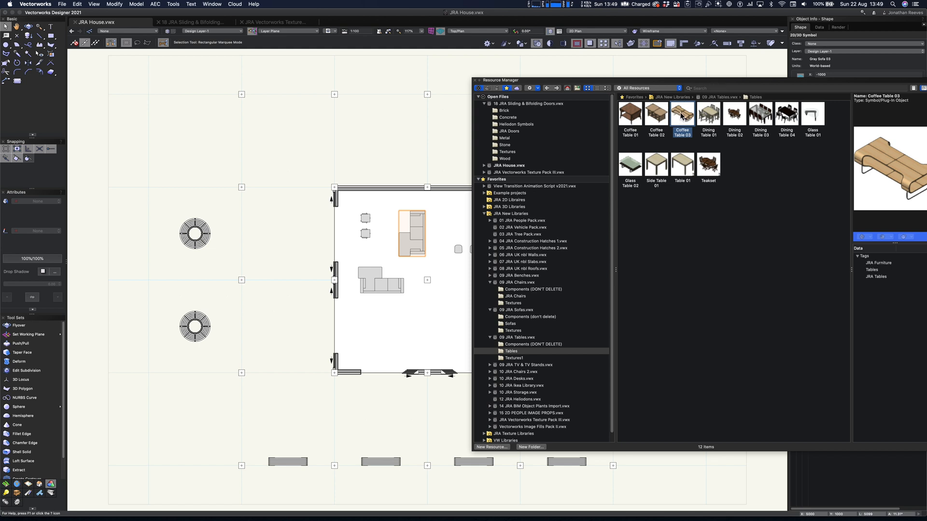
double_click(681, 116)
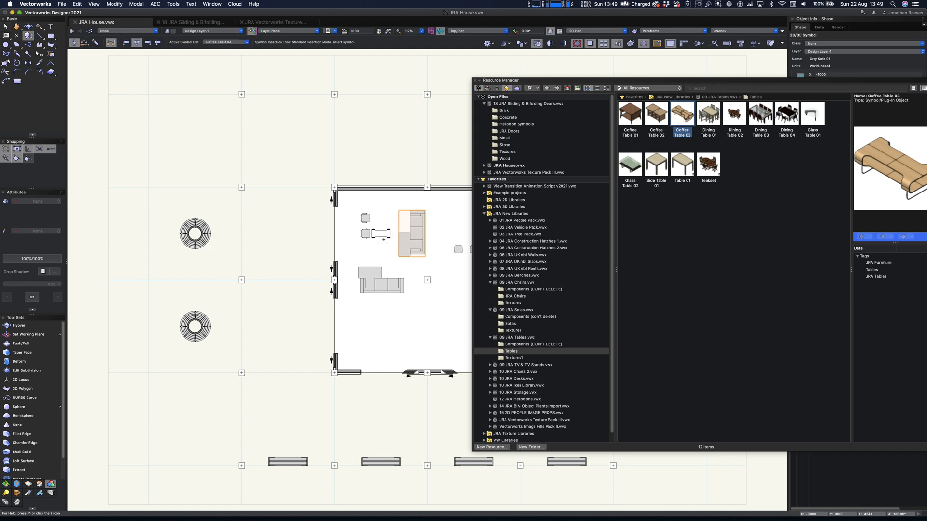
scroll(384, 240, "up", 3)
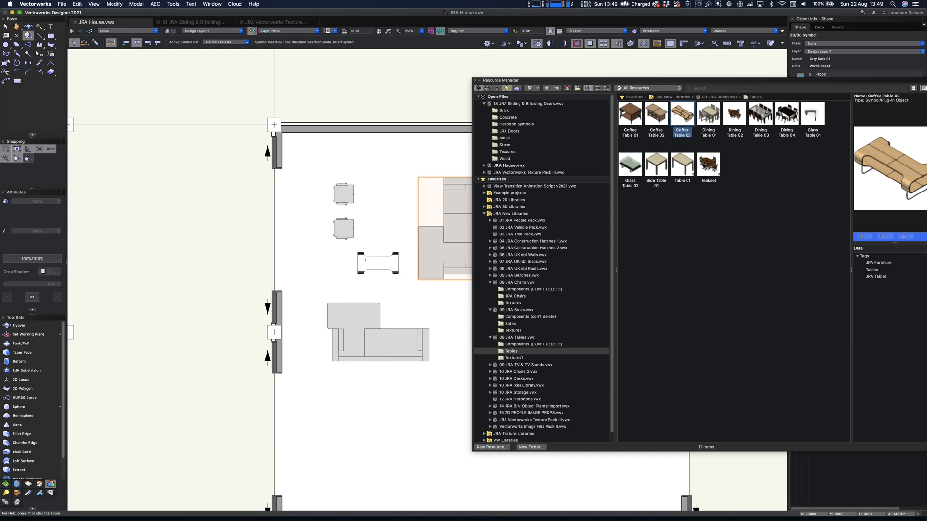
left_click(377, 229)
left_click(377, 201)
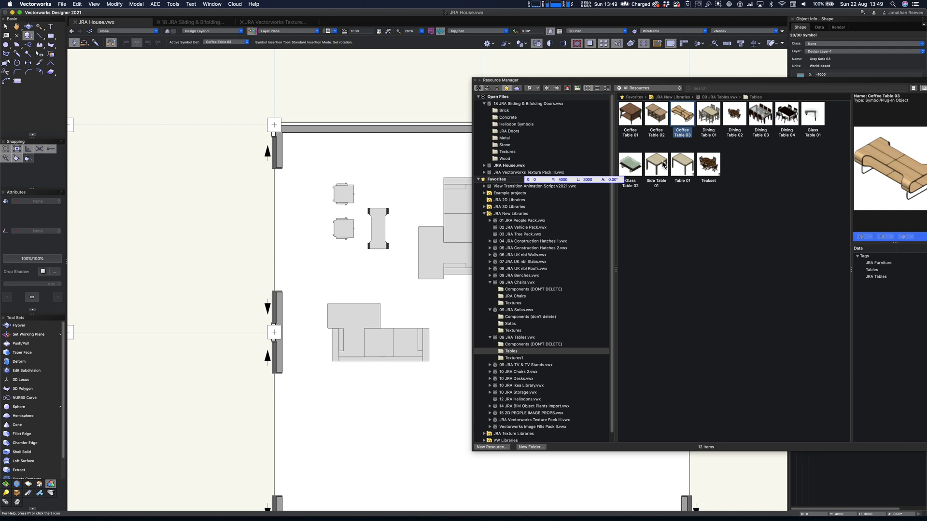
- Insert Side Table 01 above the upper sofa and beside the lower sofa, and Dining Table 04 below the row of three chairs
double_click(656, 165)
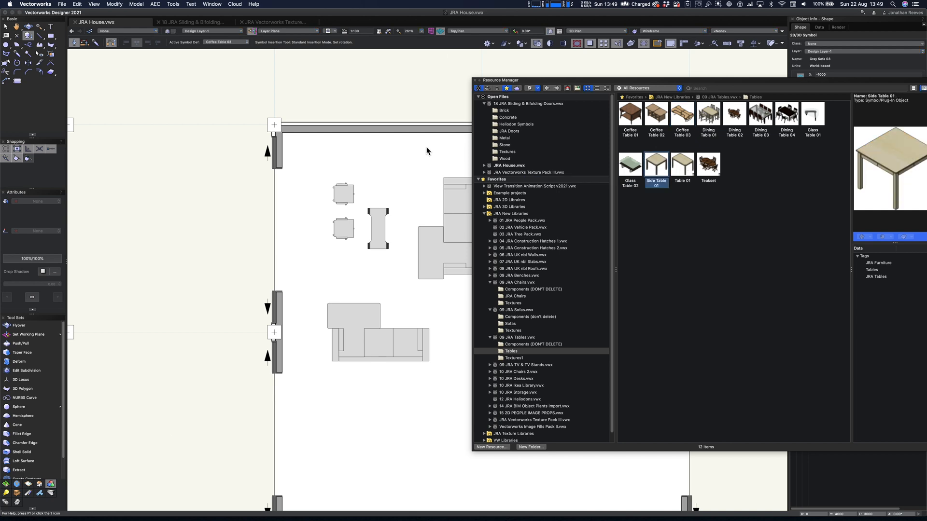
left_click(442, 172)
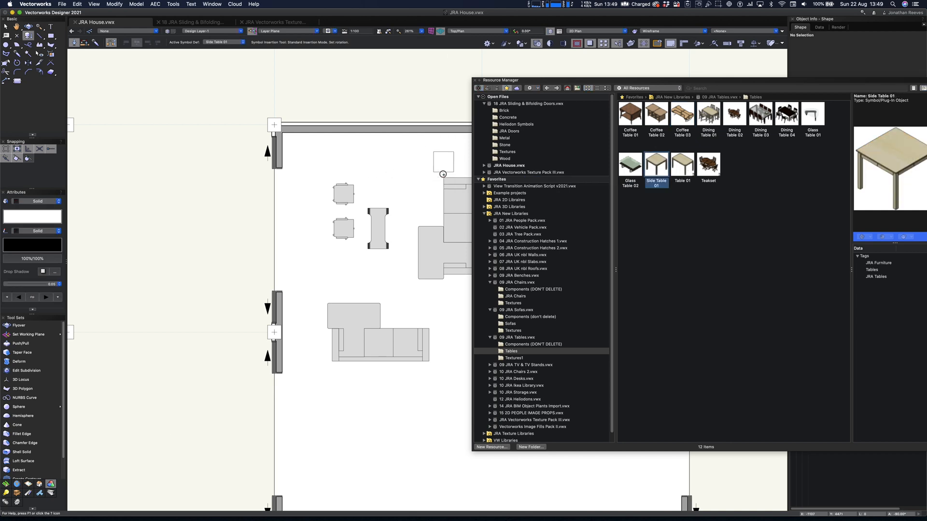
left_click(439, 348)
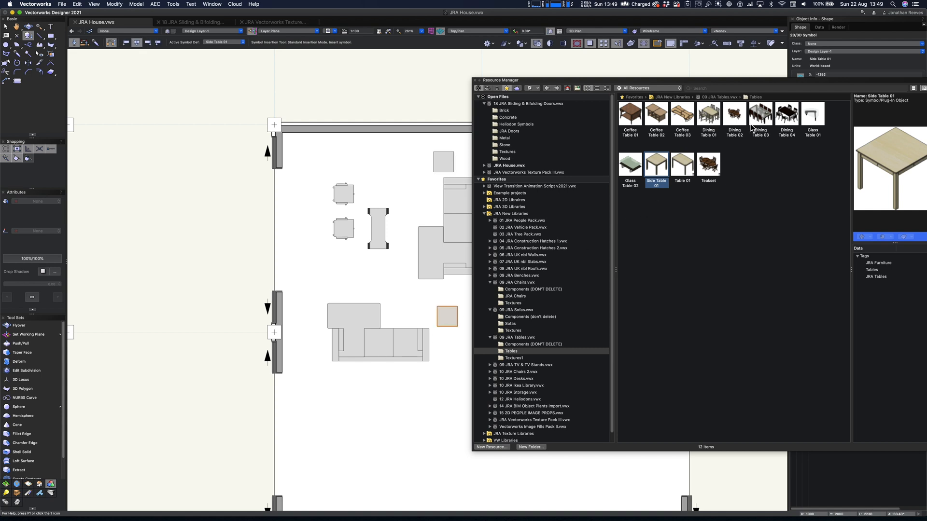
double_click(785, 115)
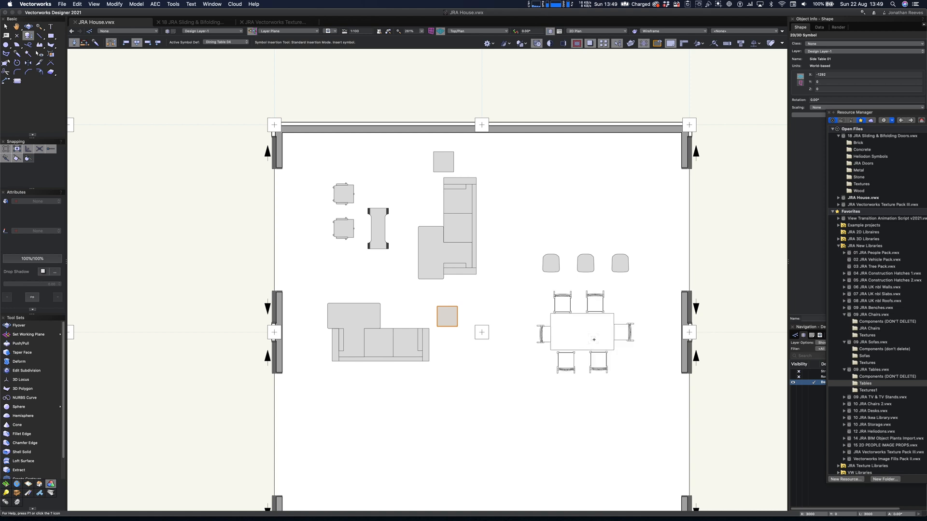
left_click(598, 342)
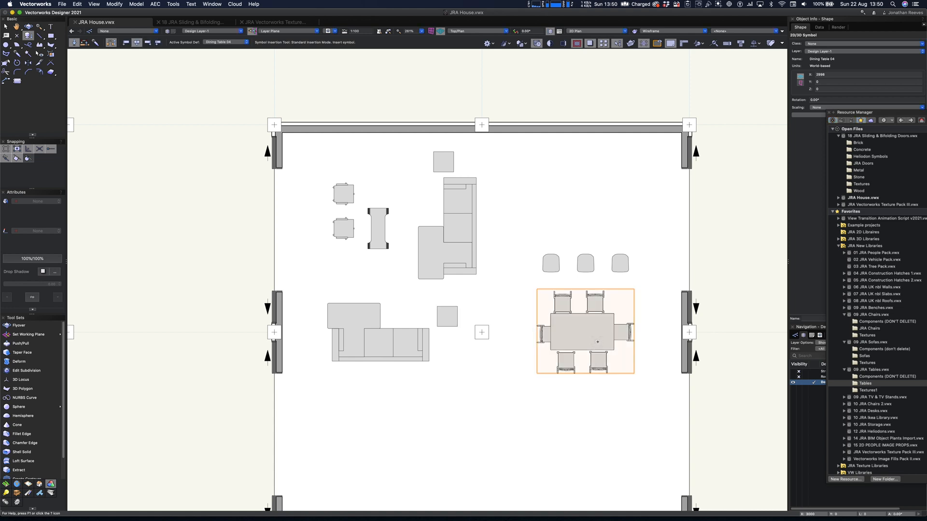
- Compare TV Stand 01, 02, 03 and 06 in the JRA TV's & TV Stands folder of 09 JRA TV & TV Stands.vwx
left_click_drag(864, 117, 477, 58)
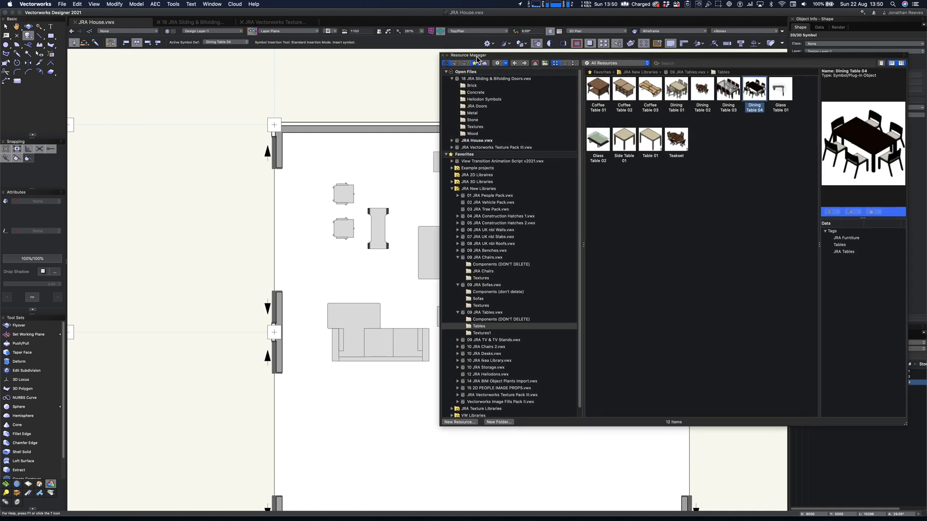
left_click(491, 340)
double_click(625, 110)
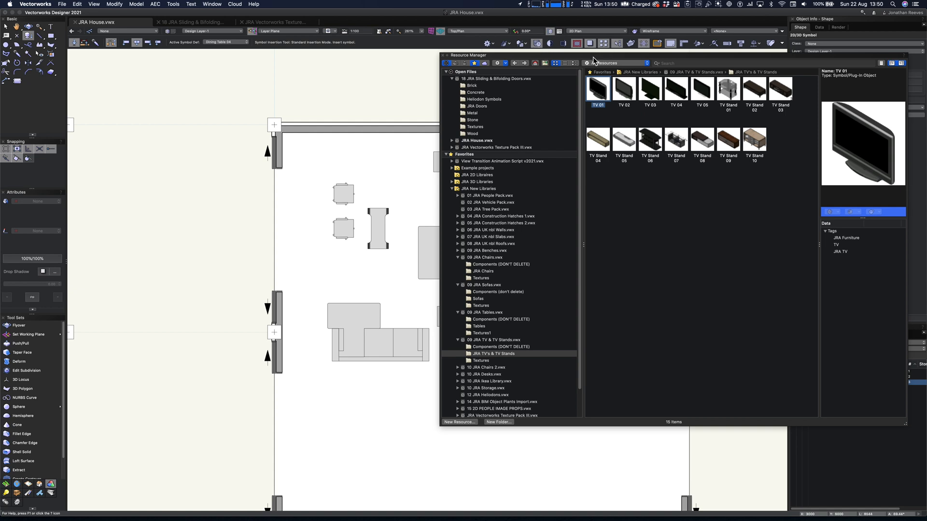
left_click_drag(593, 57, 694, 62)
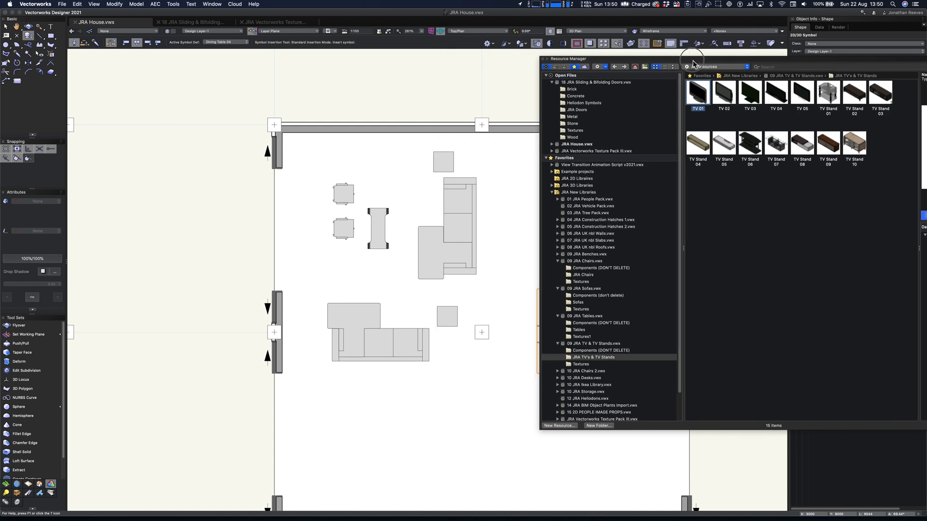
left_click(750, 145)
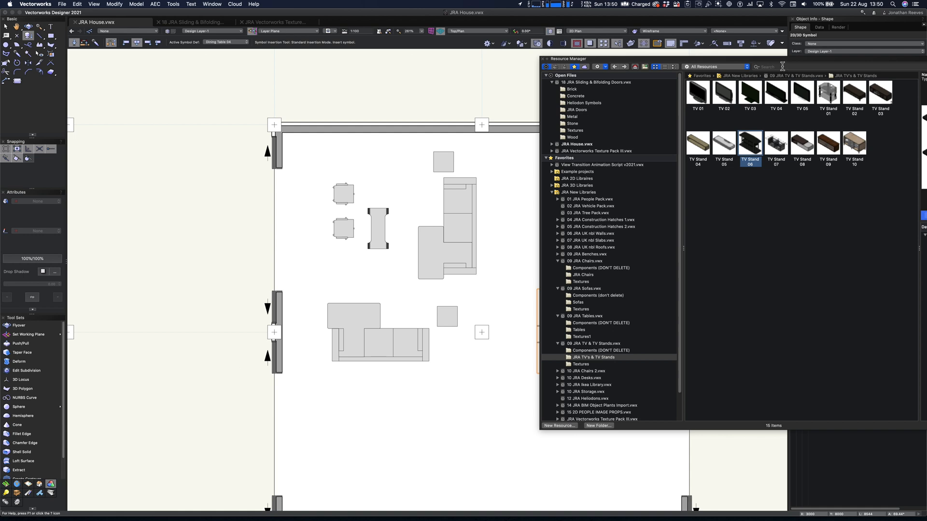
left_click_drag(783, 64, 528, 77)
left_click(572, 109)
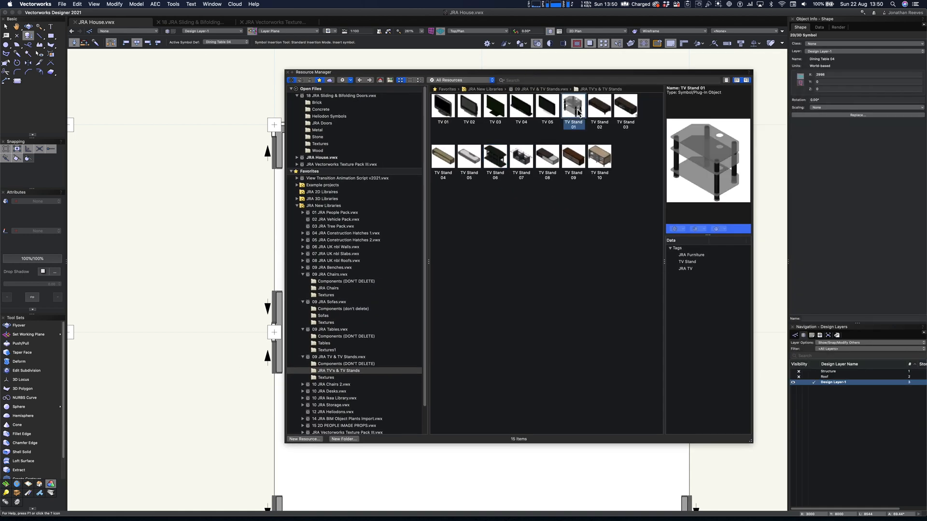
left_click(597, 109)
left_click(630, 112)
- Insert TV Stand 03 horizontally against the upper wall, above the office chairs and coffee table
double_click(631, 114)
left_click_drag(401, 72, 631, 86)
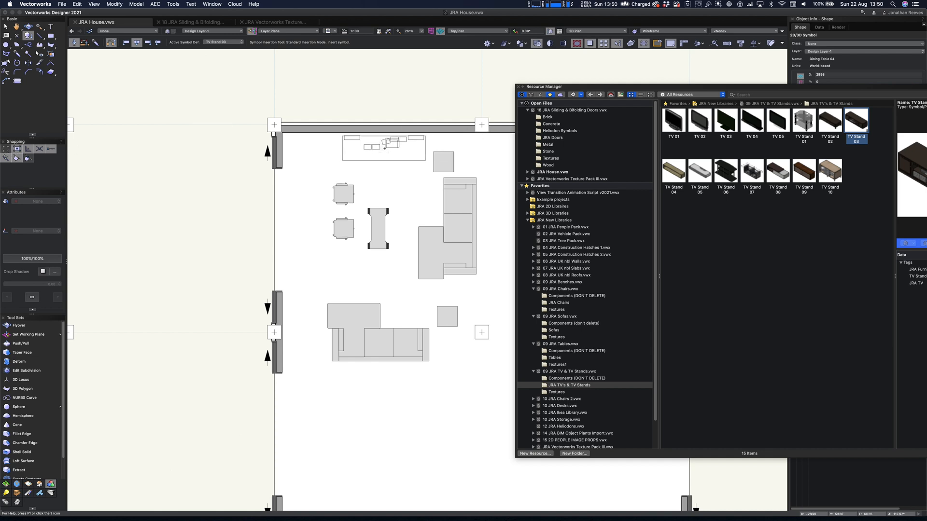
left_click(386, 146)
left_click(386, 146)
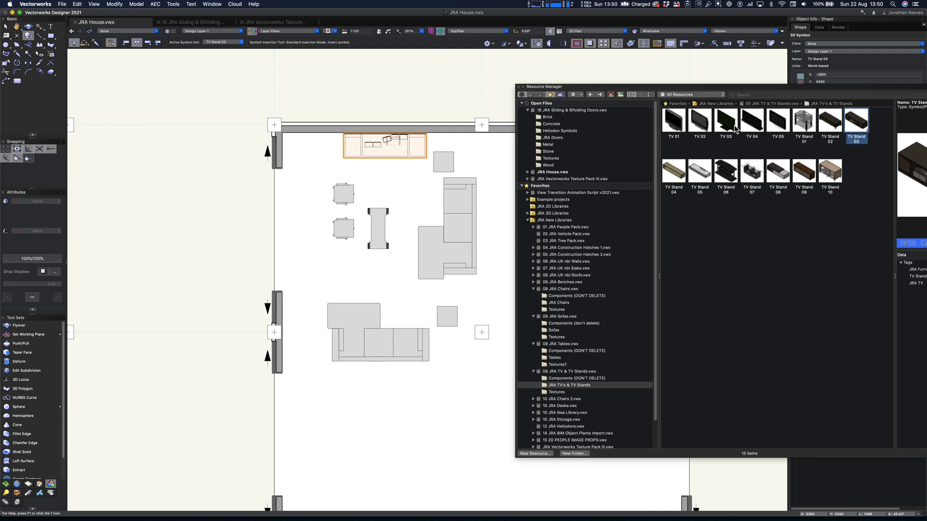
- Insert TV 03 from the JRA TV's & TV Stands folder on the top face of TV Stand 03, parallel to the wall
left_click(758, 128)
left_click_drag(771, 93, 664, 89)
left_click(623, 128)
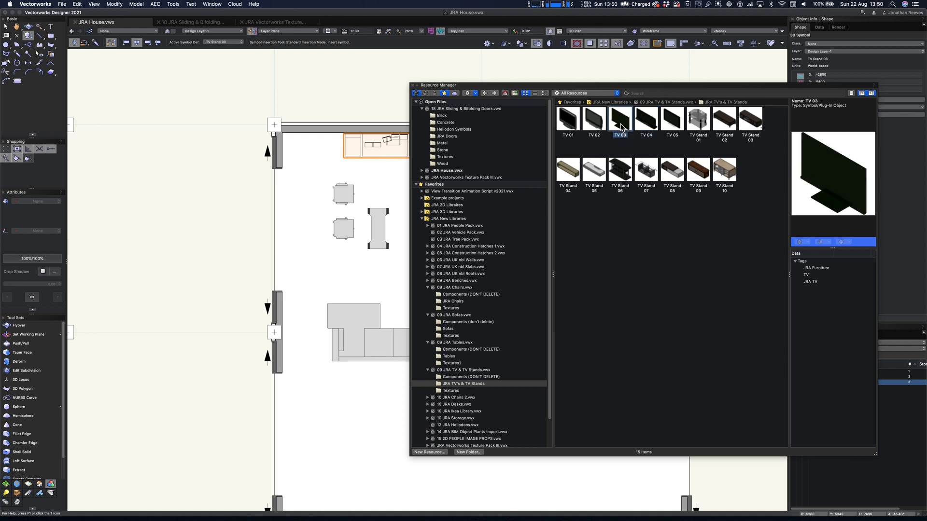
double_click(622, 127)
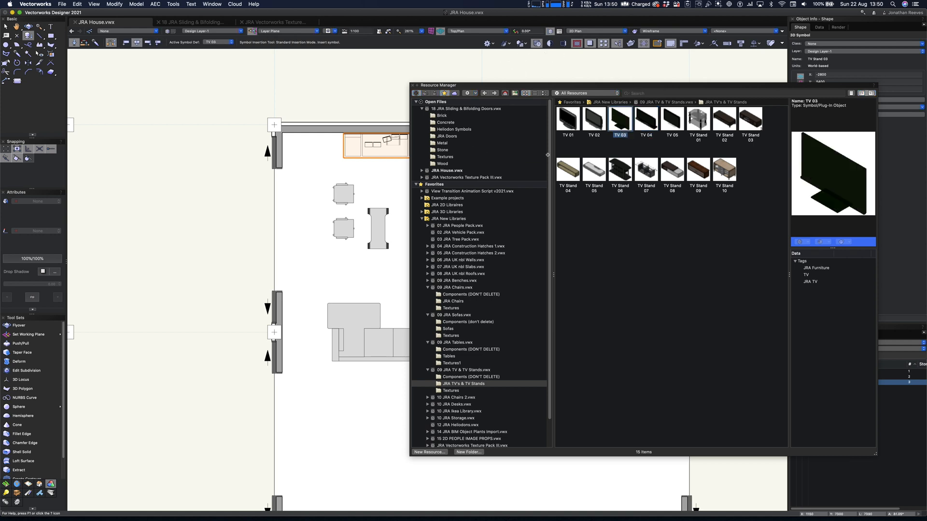
key("super+3")
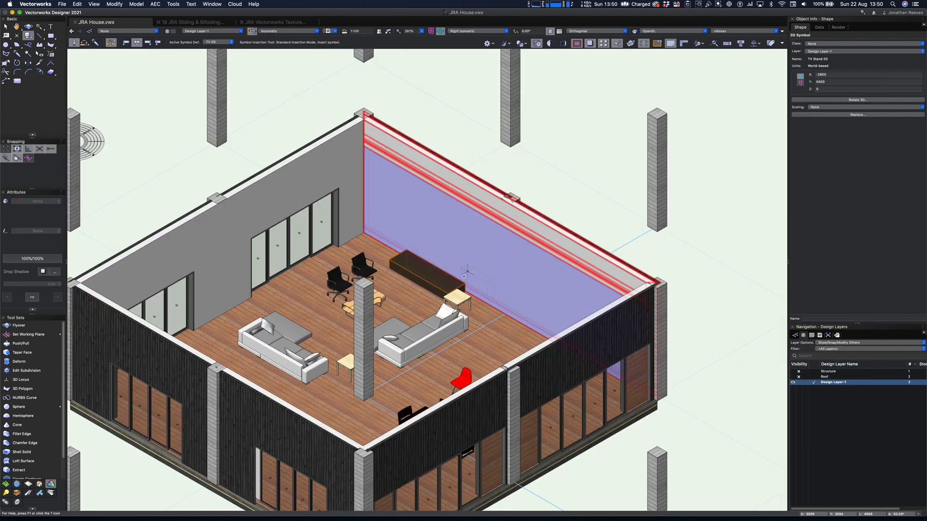
scroll(439, 283, "up", 3)
scroll(438, 283, "up", 4)
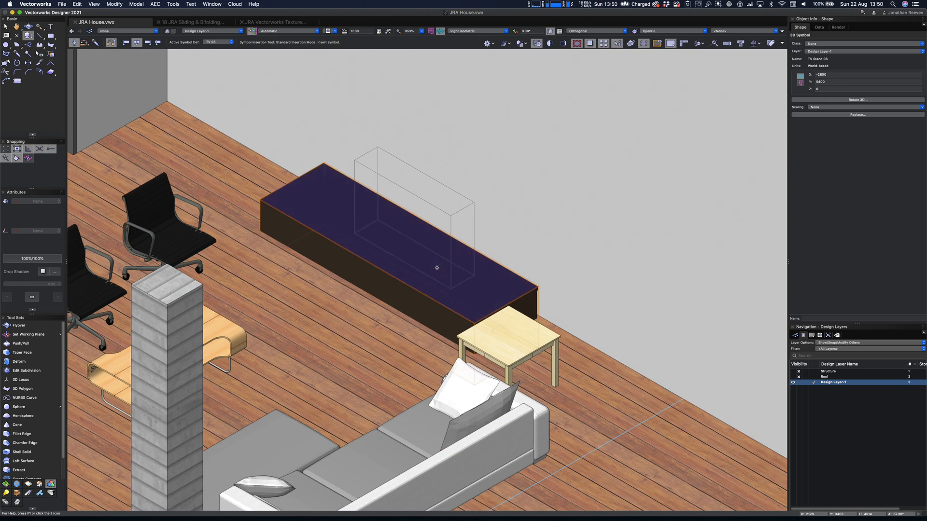
left_click(436, 267)
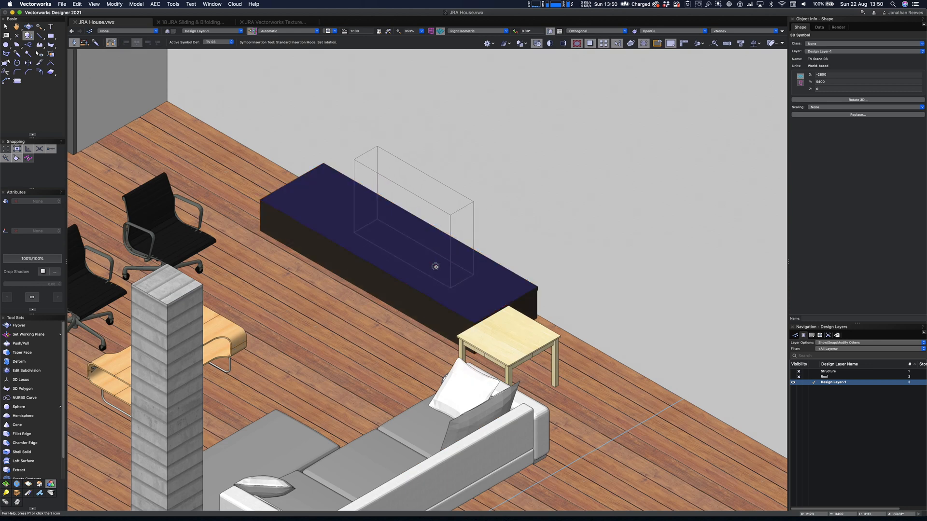
key("x")
left_click(414, 298)
- In Top/Plan, turn TV Stand 03 through 180 degrees in place so its front faces into the room
key("KP_2")
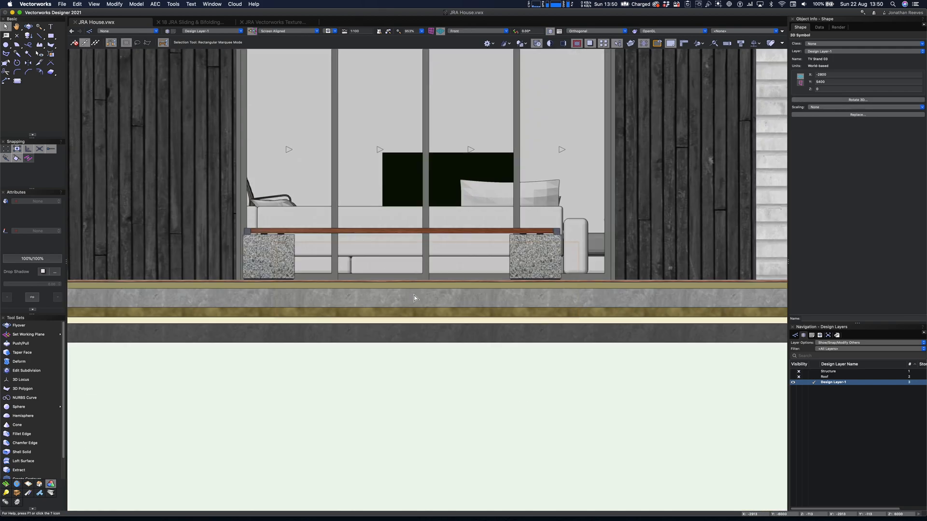
key("KP_0")
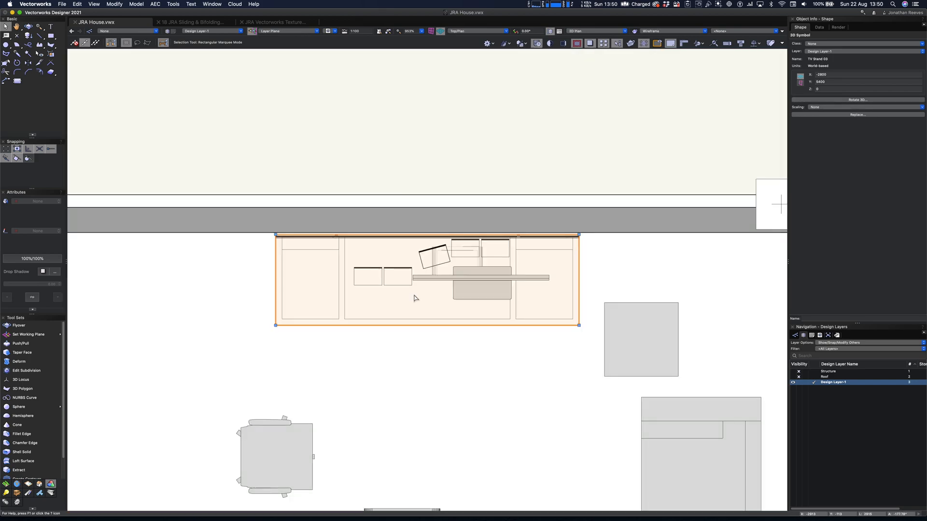
key("shift+c")
left_click_drag(408, 358, 368, 265)
left_click_drag(365, 396, 433, 249)
key("x")
scroll(433, 247, "up", 5)
- In the Front view, raise TV Stand 03 by 280 to sit on the floor, lift TV 03 onto its top, and check both in isometric
key("2")
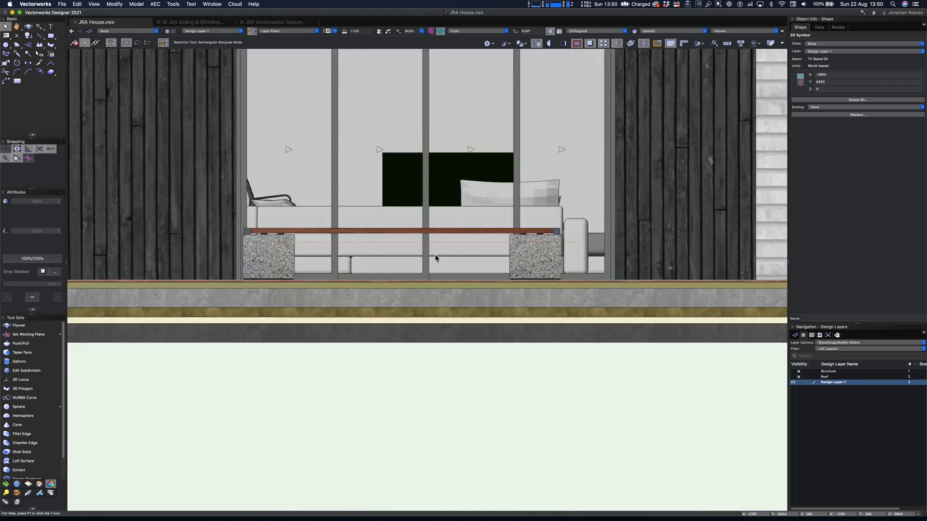
left_click_drag(429, 276, 280, 282)
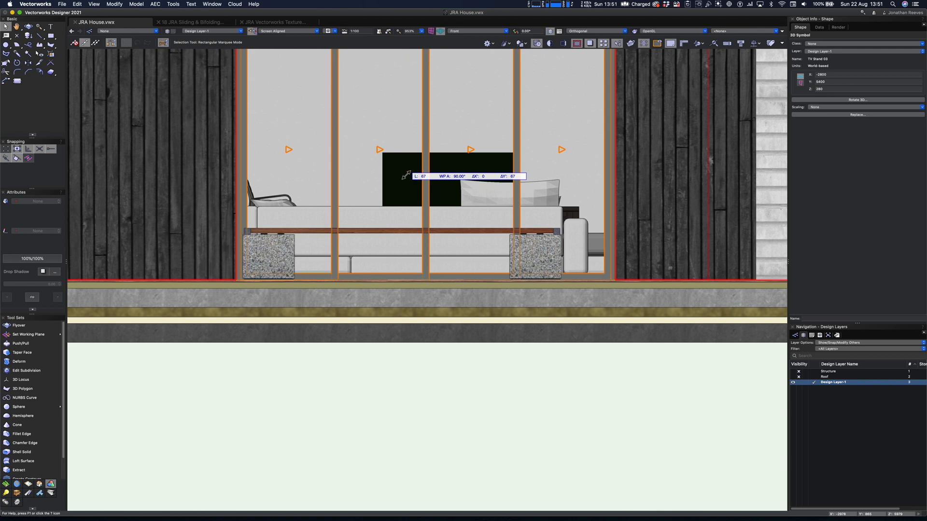
left_click_drag(405, 176, 406, 156)
left_click_drag(403, 188, 406, 118)
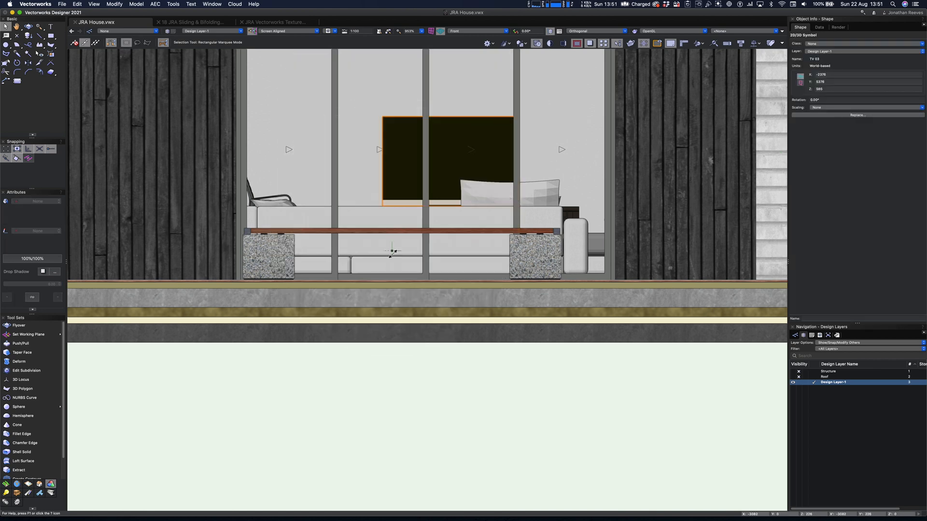
key("3")
key("super+6")
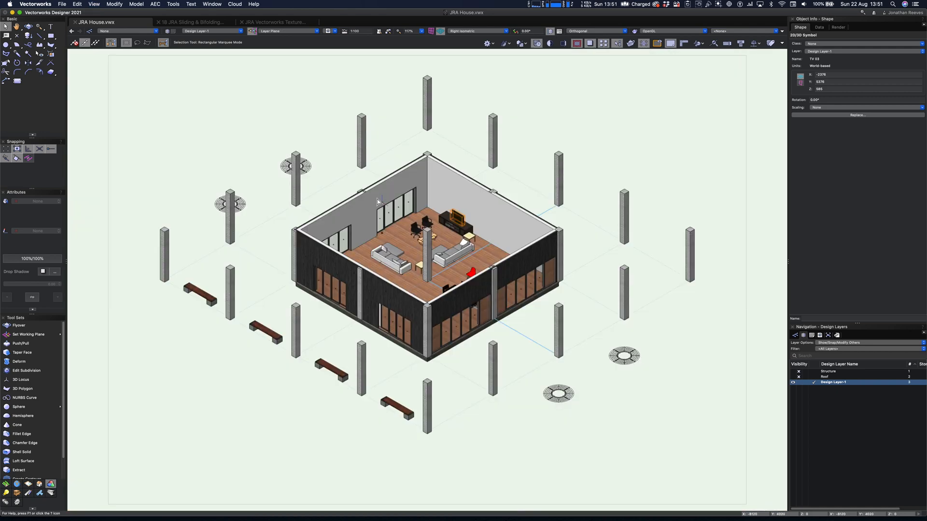
key("c")
left_click_drag(344, 169, 486, 325)
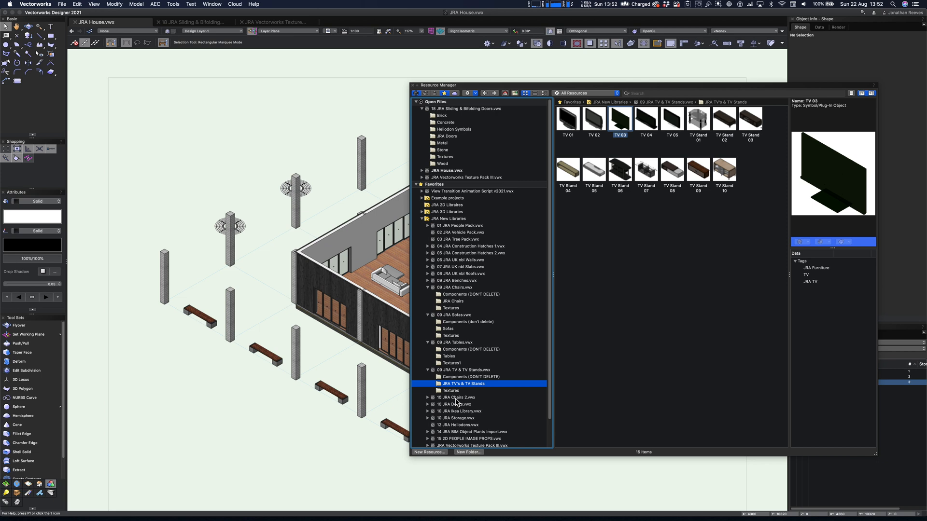
- Examine the chairs in the JRA Chairs 2 folder of 10 JRA Chairs 2.vwx, including Chair 20 and Chair 21
left_click(456, 398)
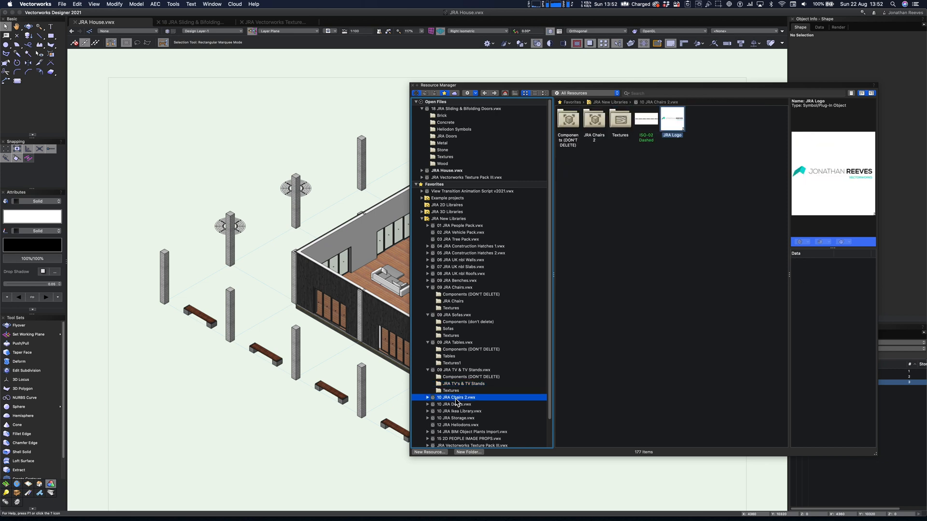
double_click(594, 121)
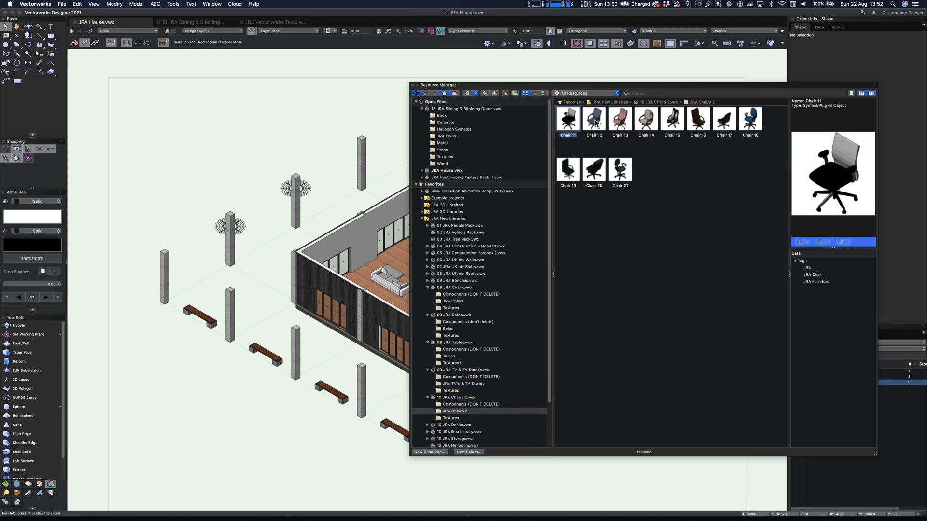
left_click(595, 170)
left_click(622, 174)
left_click_drag(634, 86, 718, 58)
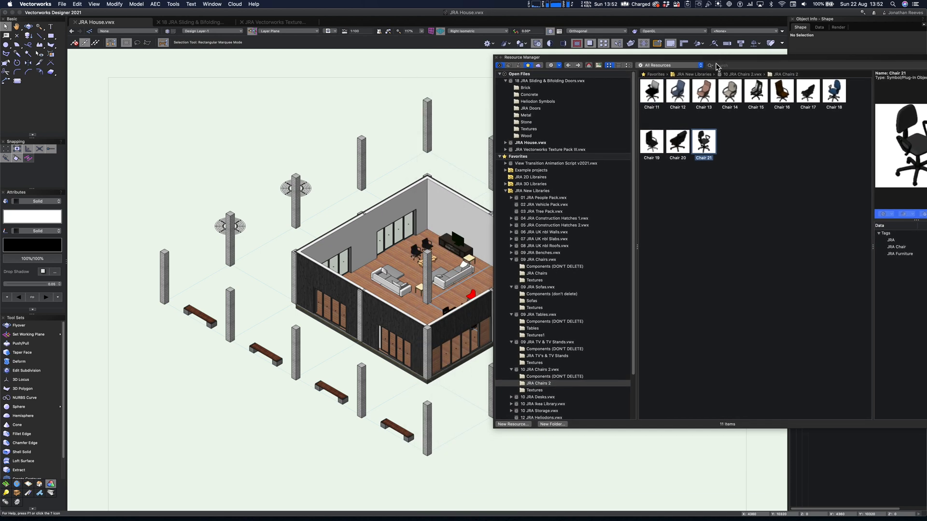
- Insert JRA JRA Desk 6 from the JRA Desks folder of 10 JRA Desks.vwx in Top/Plan, rotated 180° inside the lower wall's central door
left_click(537, 398)
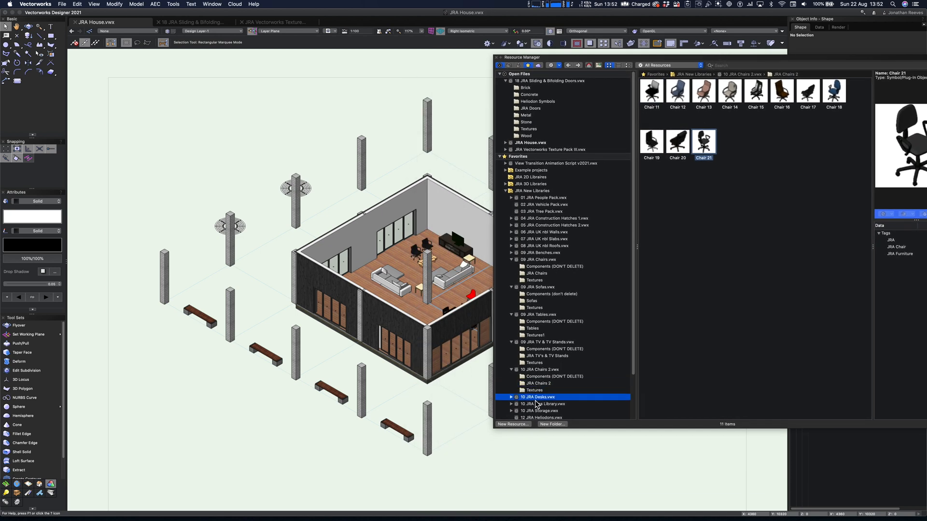
double_click(678, 93)
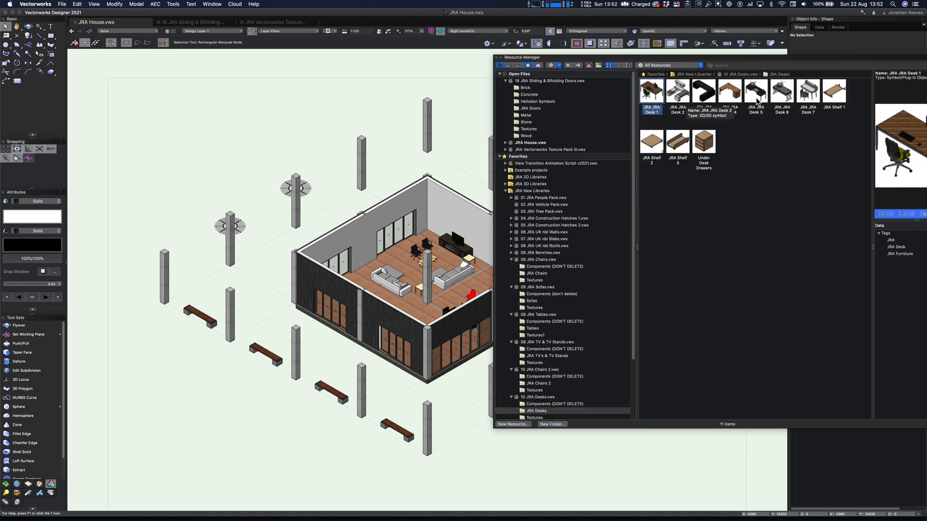
left_click(777, 99)
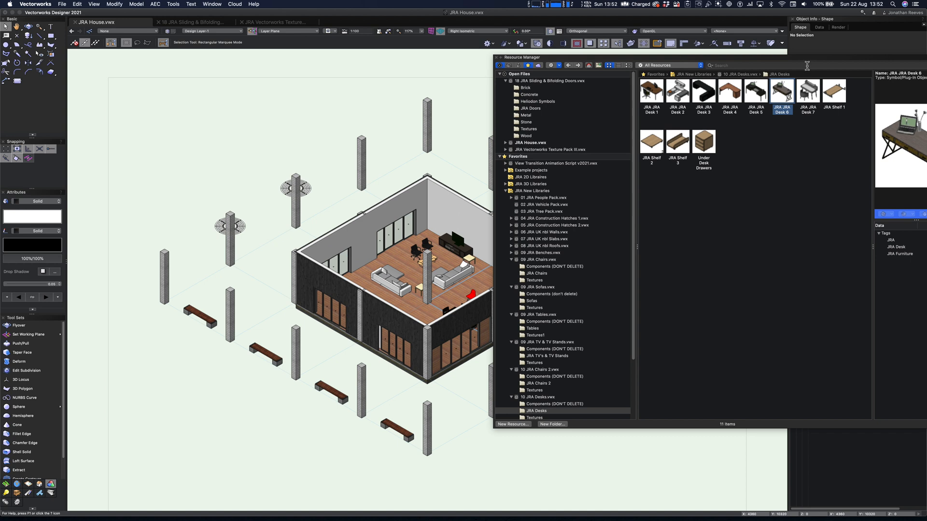
left_click_drag(607, 59, 469, 61)
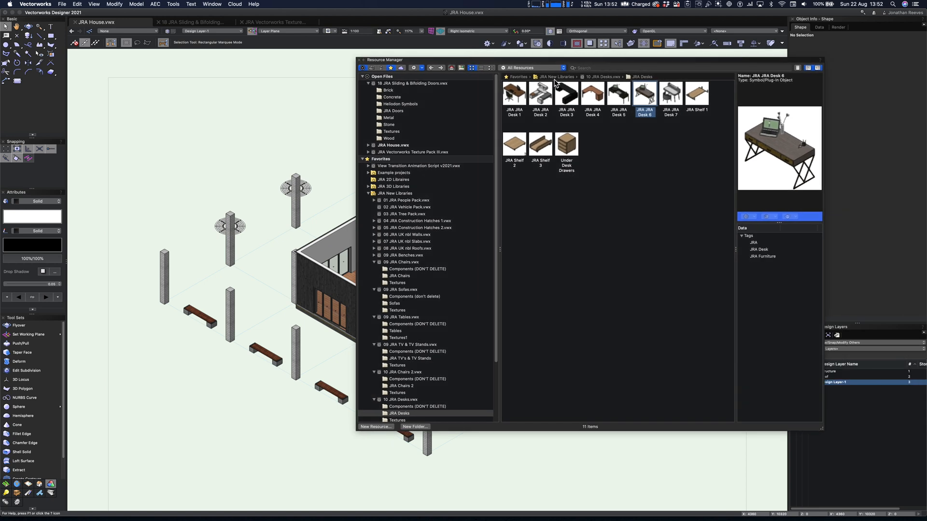
double_click(651, 96)
left_click_drag(407, 63, 655, 92)
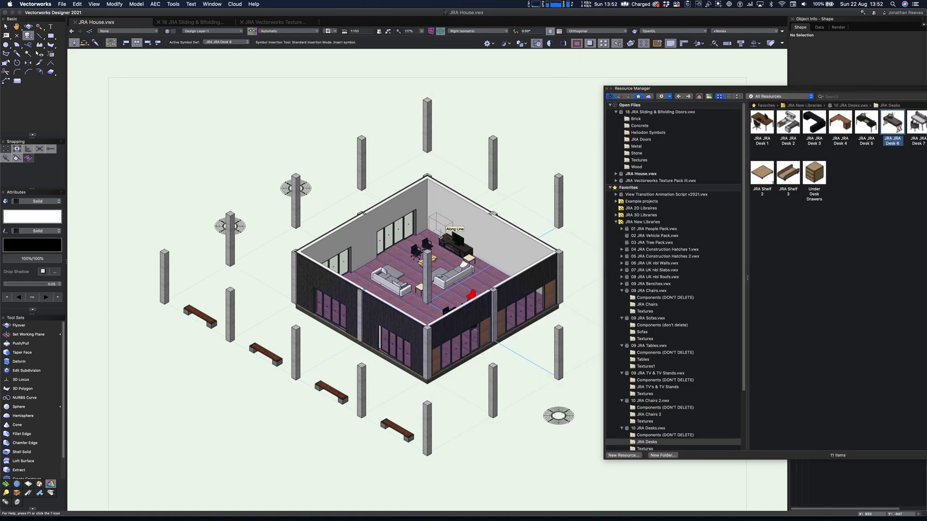
key("super+5")
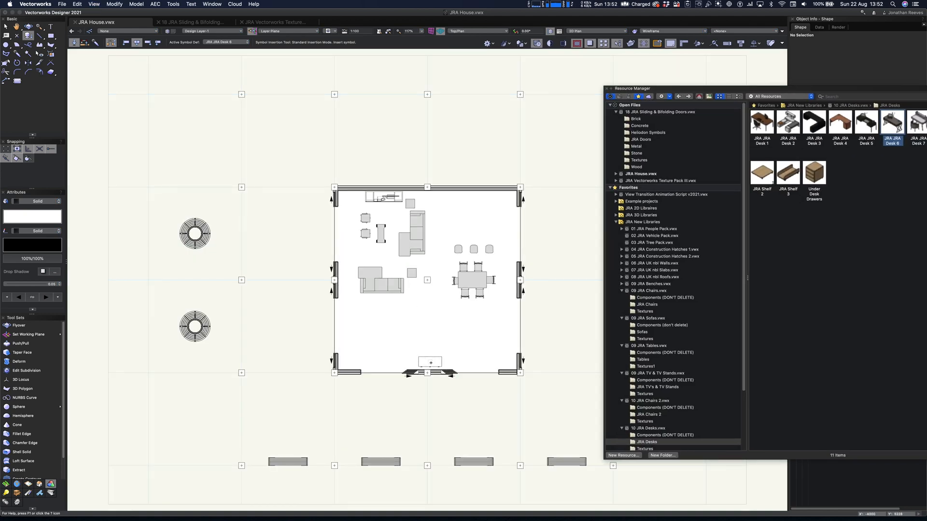
left_click(431, 363)
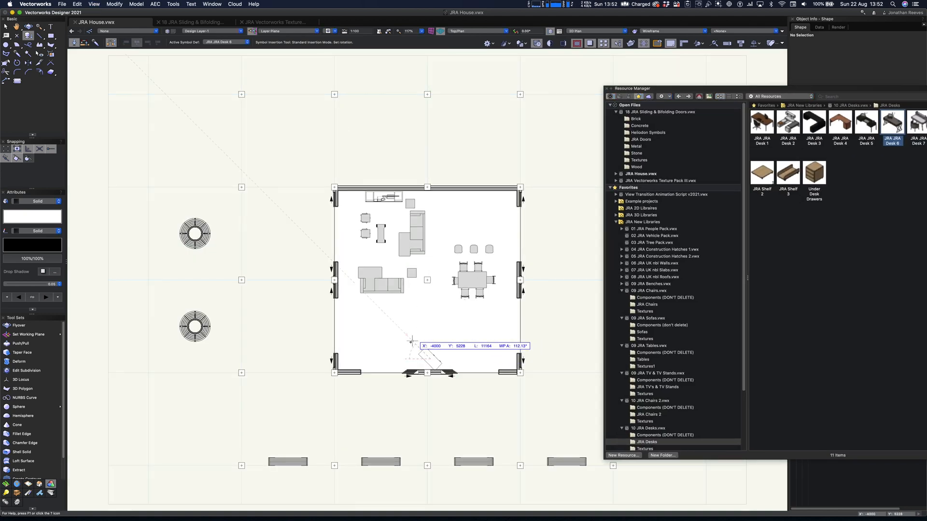
left_click(409, 360)
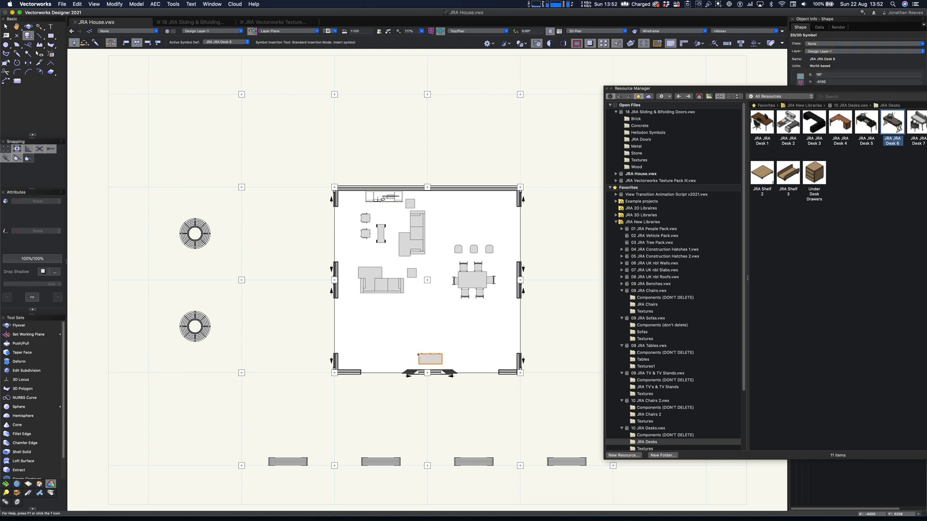
- Insert Blue Patterned Rug 02 from the Rugs folder of 10 JRA Ikea Library.vwx, rotated 90° at the coffee table
scroll(659, 373, "down", 5)
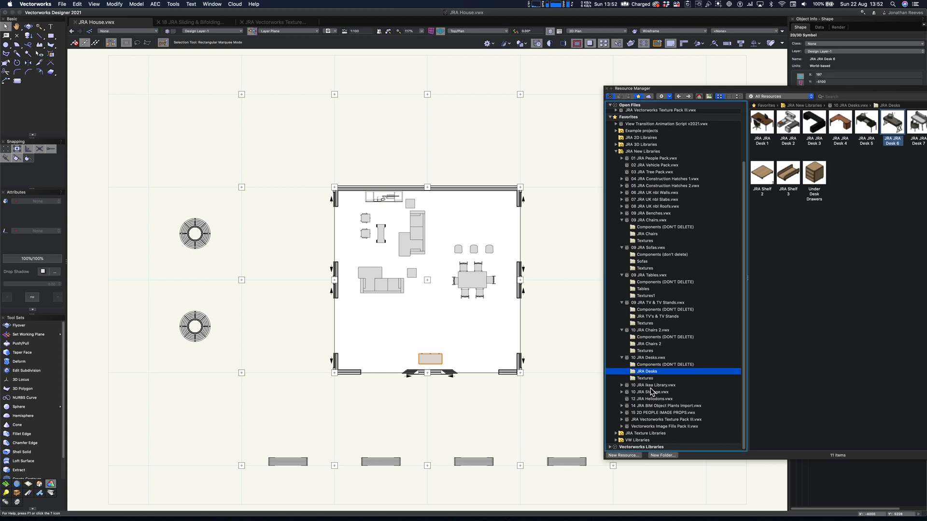
left_click(652, 386)
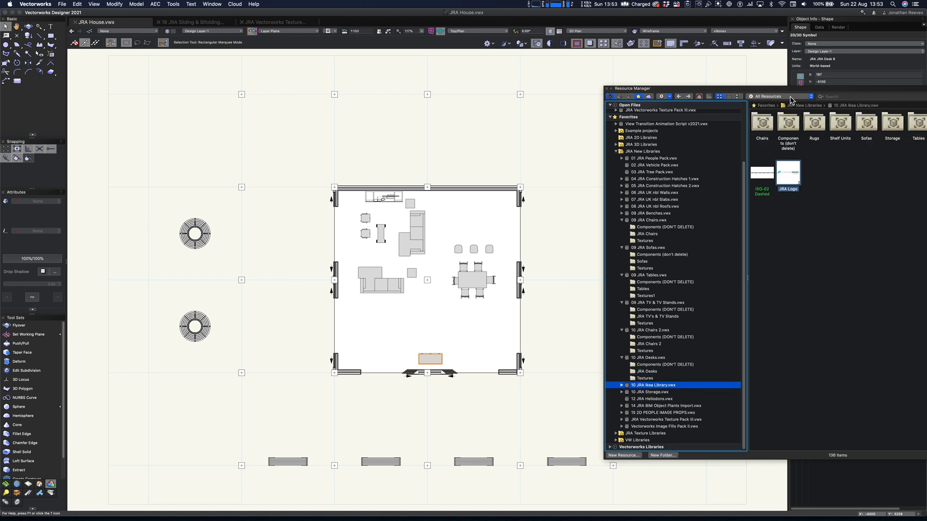
left_click_drag(786, 94, 633, 106)
double_click(663, 136)
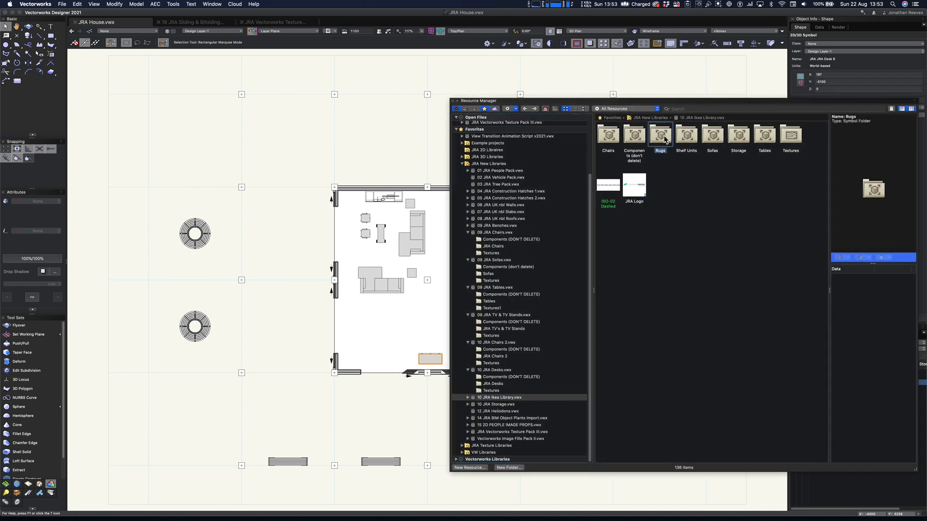
left_click(642, 141)
left_click_drag(642, 102, 821, 120)
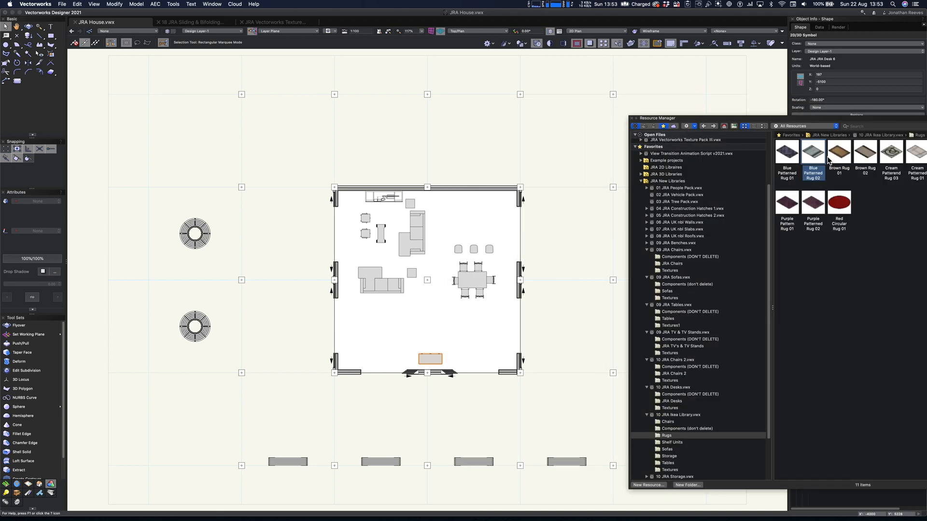
double_click(813, 153)
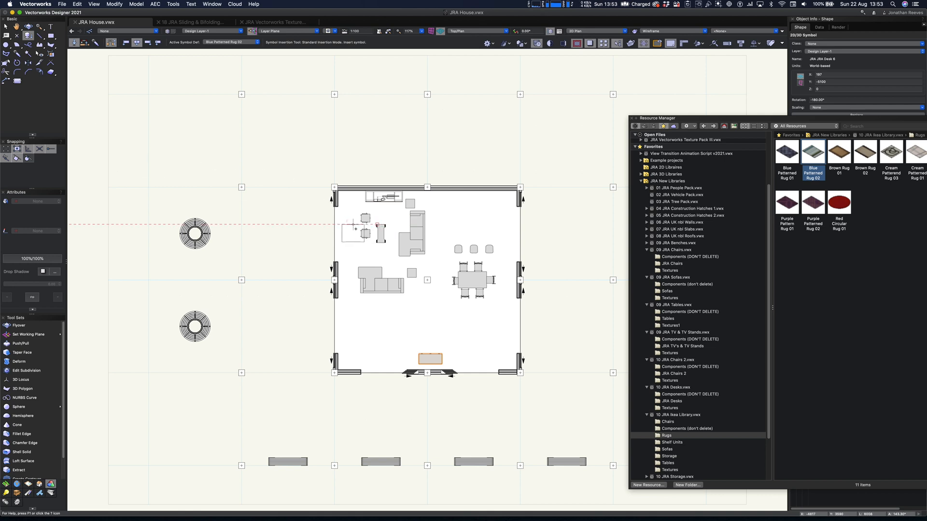
key("grave")
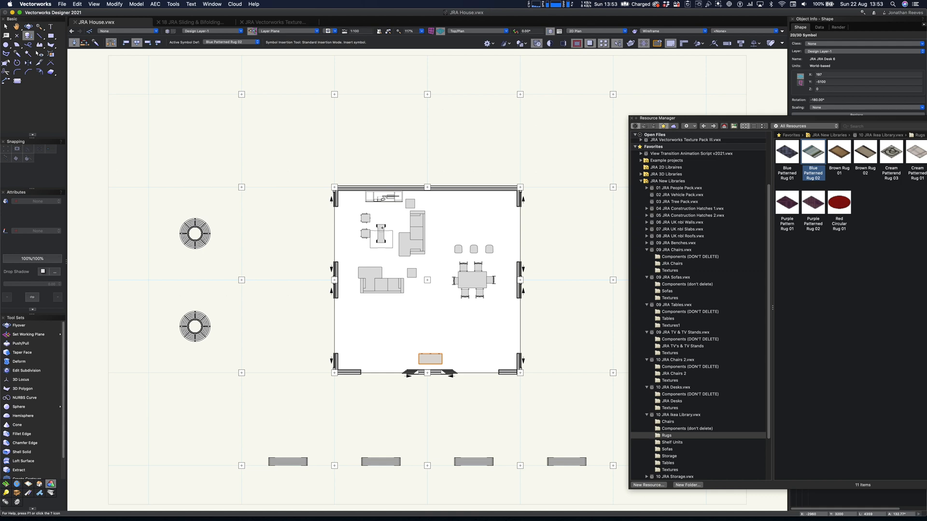
left_click(381, 226)
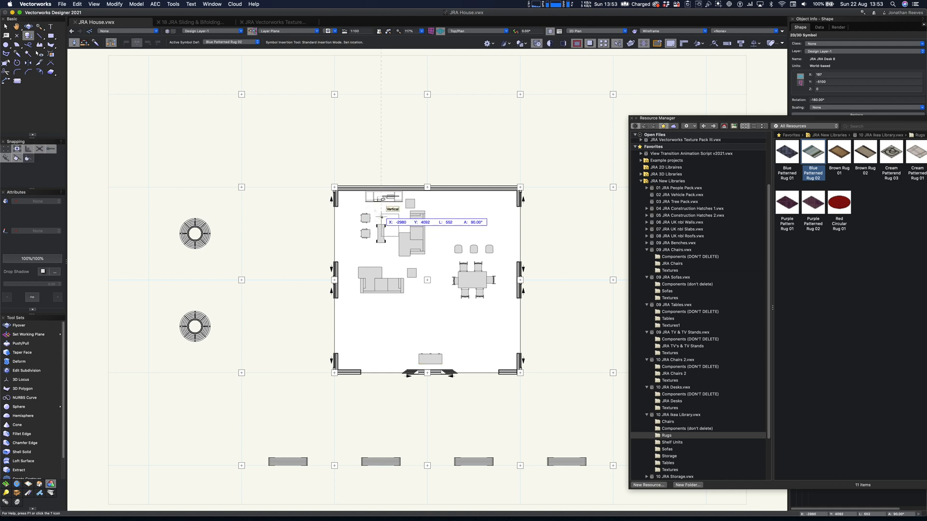
key("x")
left_click_drag(382, 217, 379, 235)
scroll(380, 235, "up", 5)
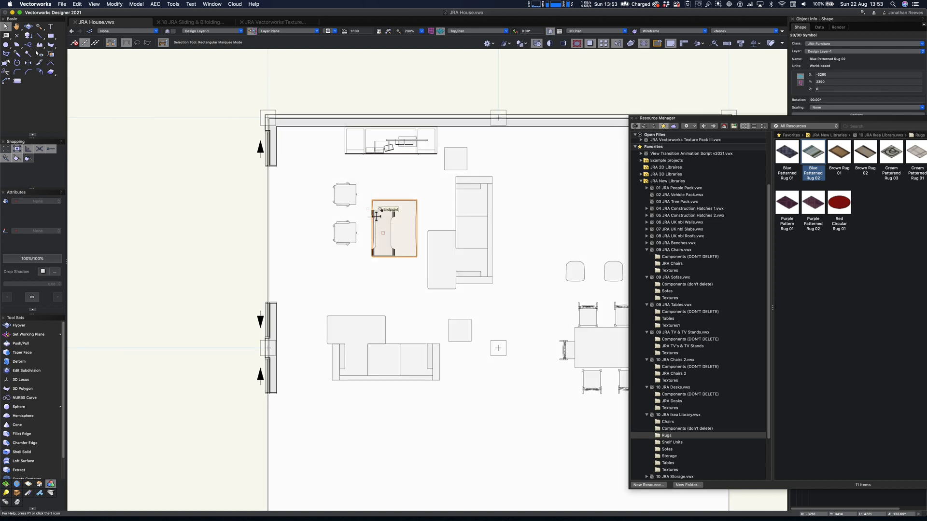
- Move the coffee table slightly up and right toward the middle of the rug, and check the arrangement in 3D
left_click(374, 216)
left_click_drag(385, 229, 392, 222)
left_click(413, 206)
middle_click_drag(345, 315, 678, 127, "shift")
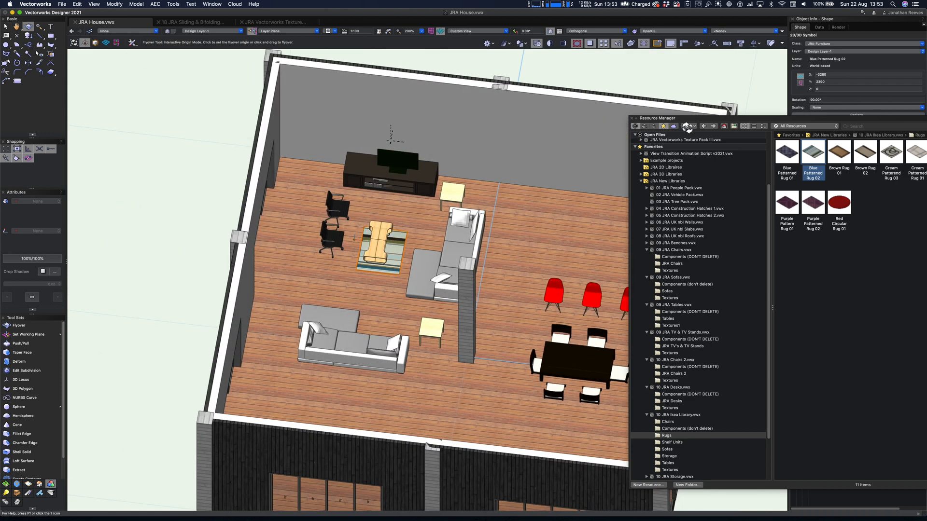
- Close the resource library and scale the rug symmetrically by a factor of 2
key("super+r")
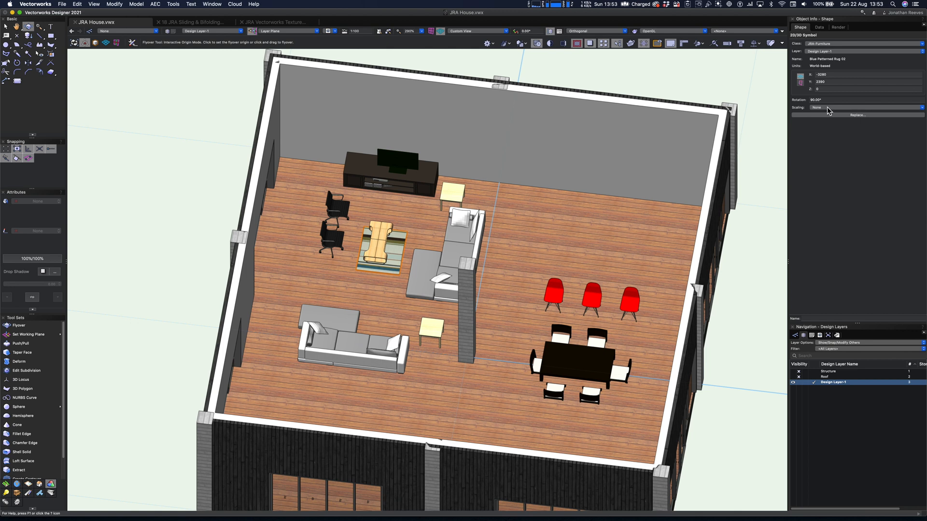
left_click(829, 108)
left_click(826, 119)
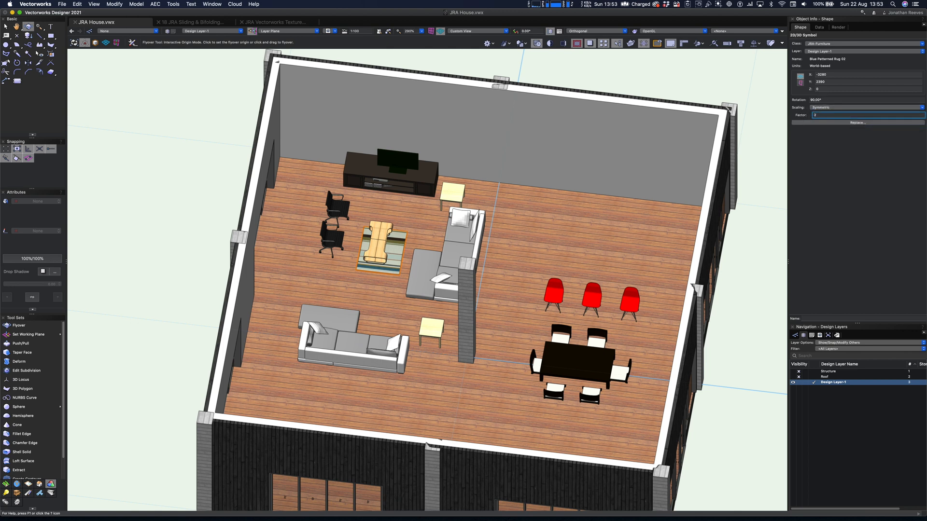
key("Return")
- In Top/Plan, move the enlarged rug beneath the coffee table, between the office chairs and the upper sofa
key("x")
key("super+5")
left_click_drag(440, 272, 421, 305)
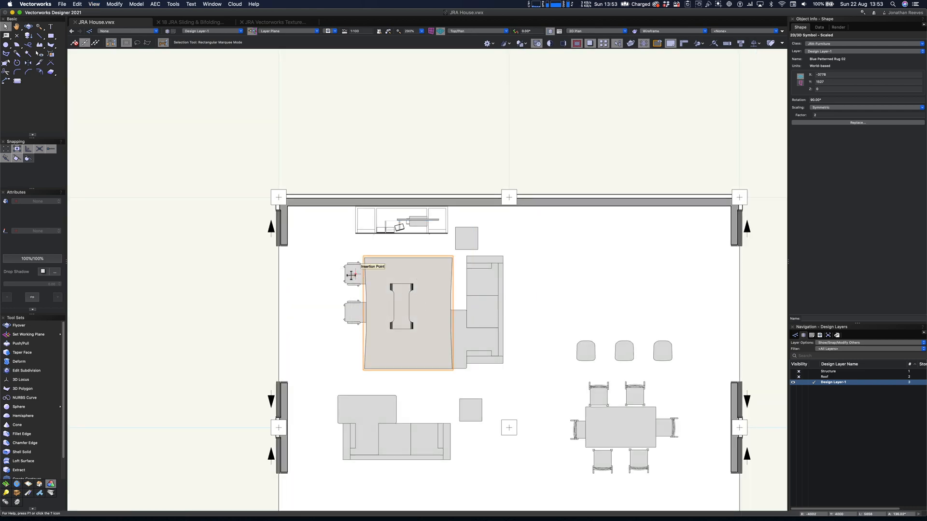
- Bring the two office chairs, the coffee table and the upper sofa in front of the rug, and shift the rug slightly up
left_click_drag(320, 248, 384, 341, "shift")
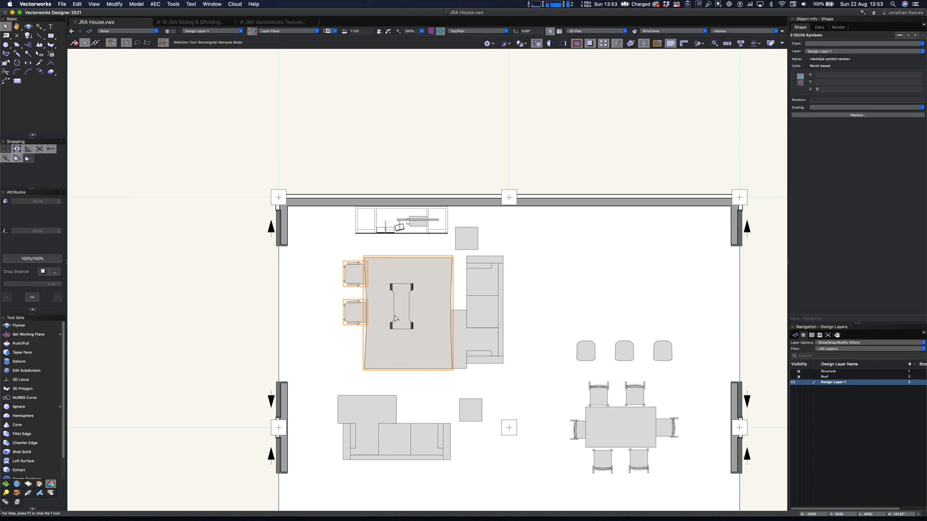
left_click(399, 266, "shift")
left_click(475, 313)
left_click(486, 165)
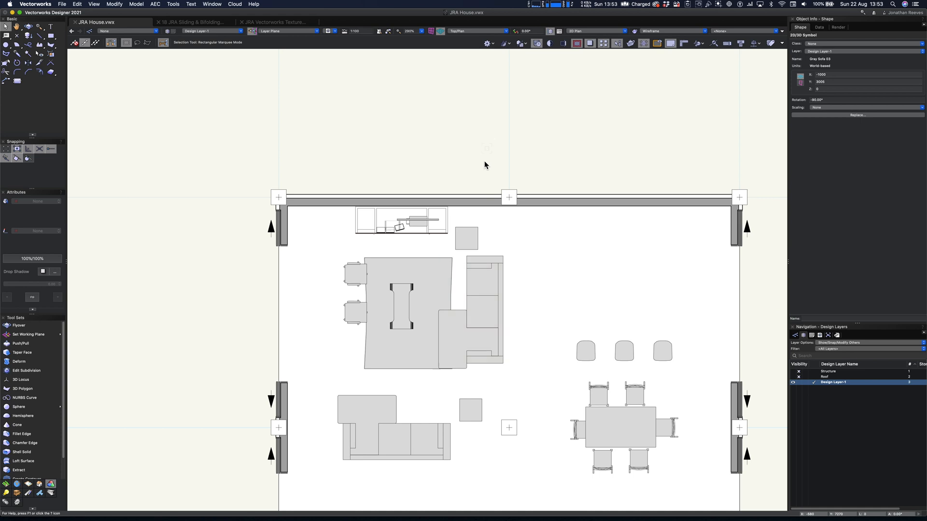
left_click_drag(381, 273, 381, 266)
left_click(466, 170)
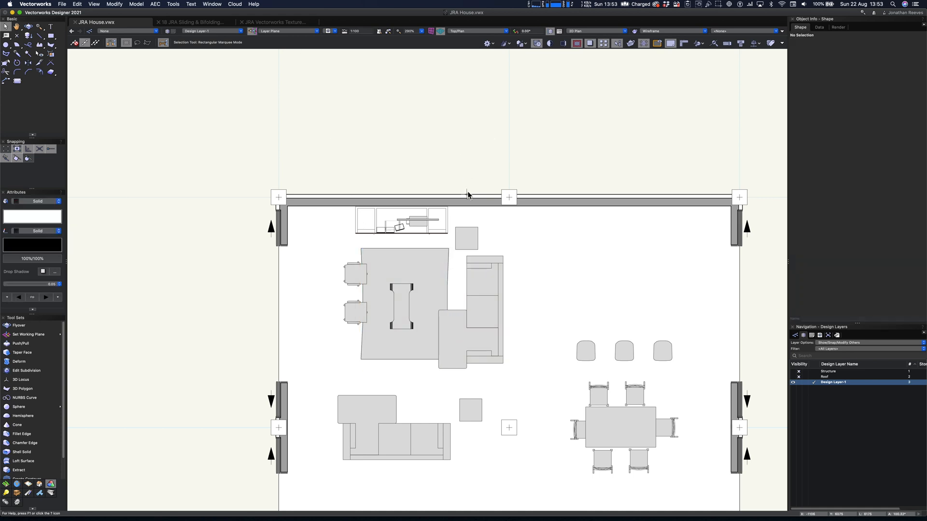
- Insert Shelf Unit 10 from the Shelf Units folder of 10 JRA Ikea Library.vwx against the upper wall, right of the middle column
key("super+r")
left_click_drag(853, 120, 679, 95)
left_click(498, 419)
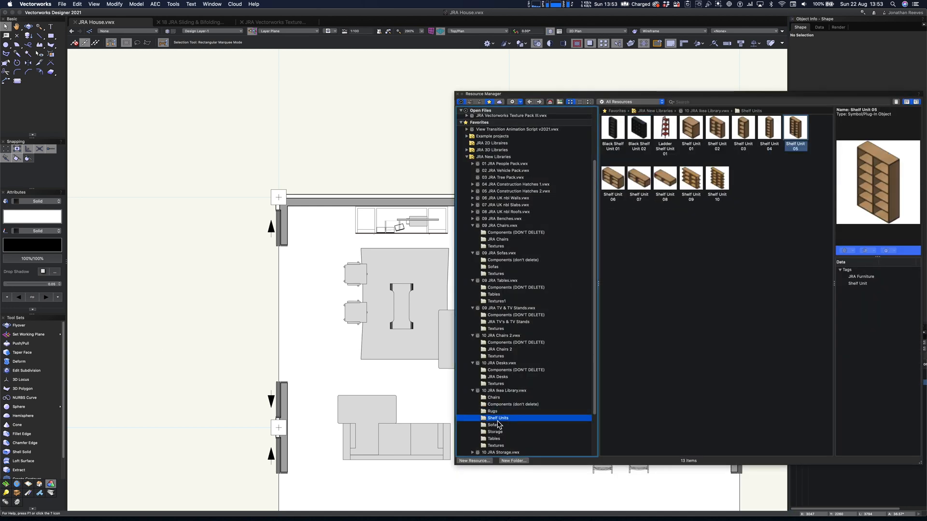
double_click(716, 188)
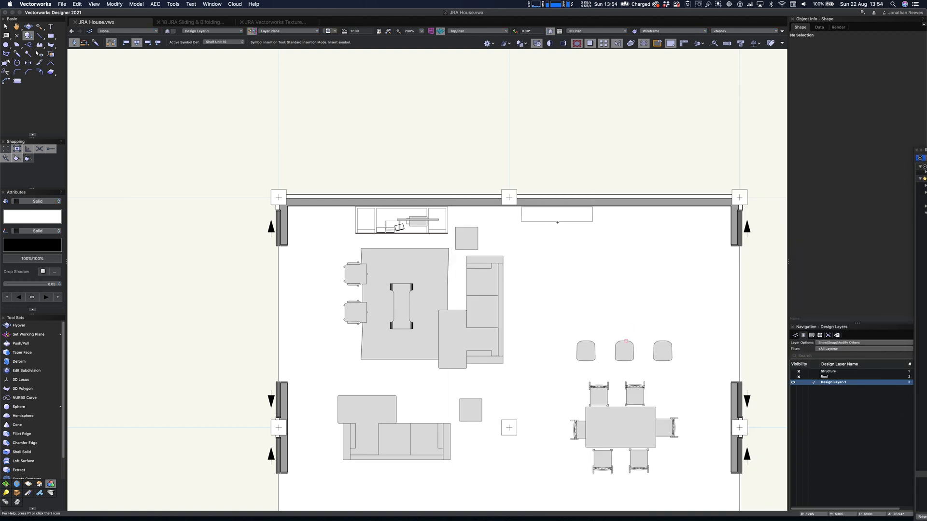
left_click(558, 223)
- Mirror copies of the shelf unit about its right end twice to form a row of three along the upper wall
key("=")
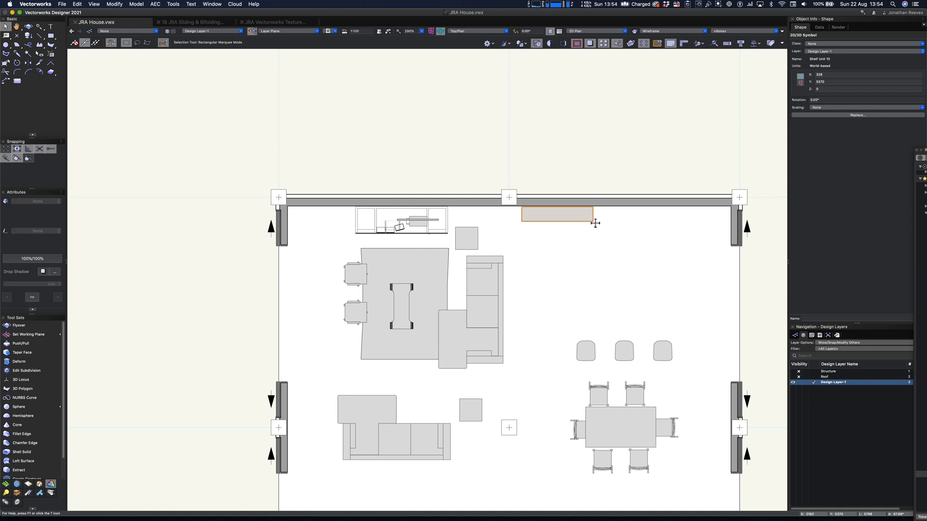
left_click(593, 222)
left_click(593, 241)
key("x")
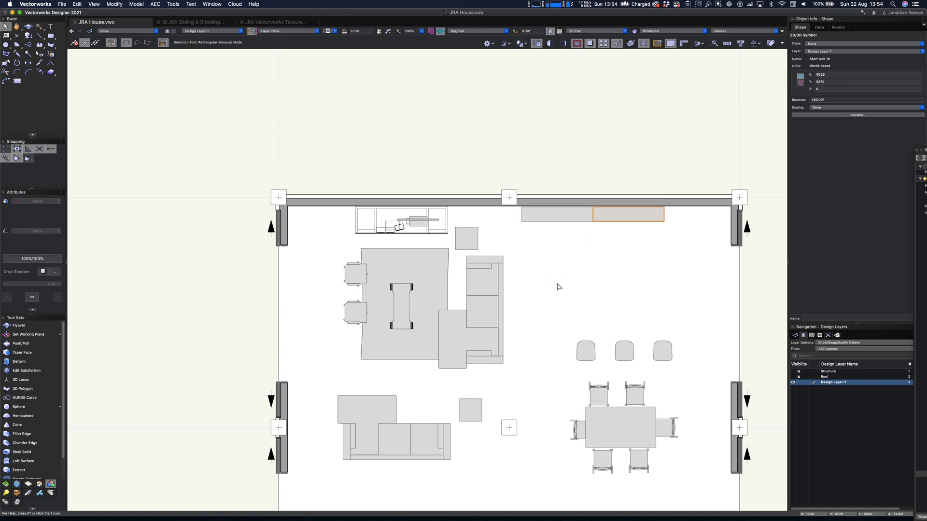
key("=")
left_click(664, 222)
left_click(665, 240)
key("x")
- Select all three shelf units, move the row slightly left along the wall, and check it in Right Isometric view
left_click(620, 216, "shift")
left_click(570, 214, "shift")
left_click_drag(693, 214, 686, 214)
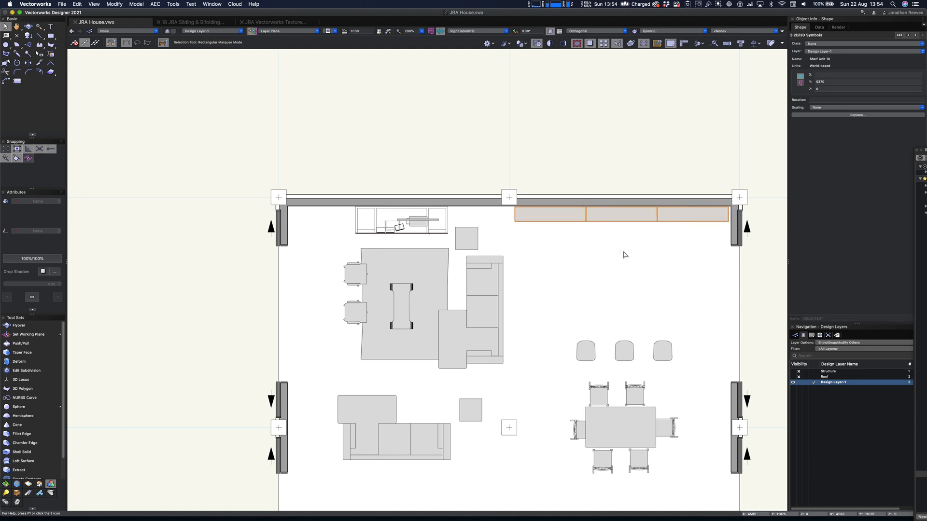
key("super+3")
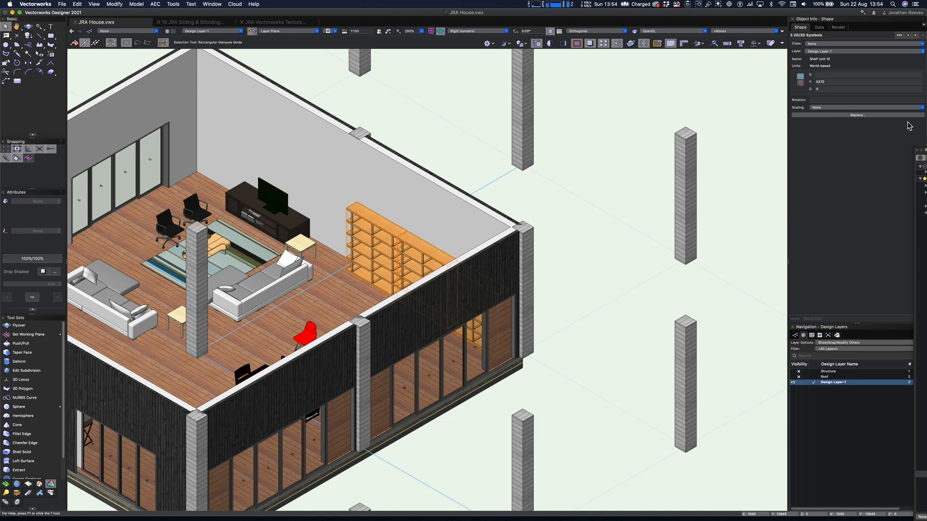
- Replace the three selected shelf units with Black Shelf Unit 02 from 10 JRA Ikea Library.vwx in the favourite JRA New Libraries
left_click(831, 107)
left_click(833, 119)
left_click(830, 116)
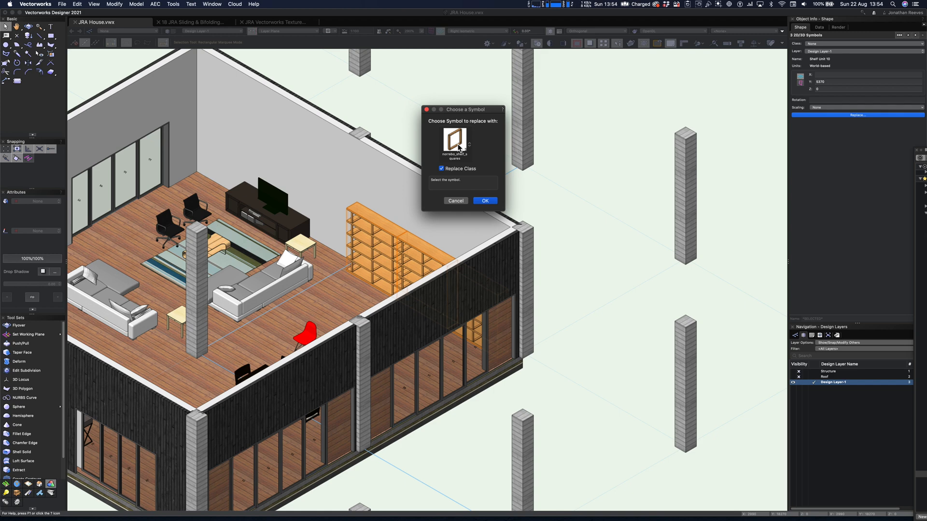
left_click(458, 148)
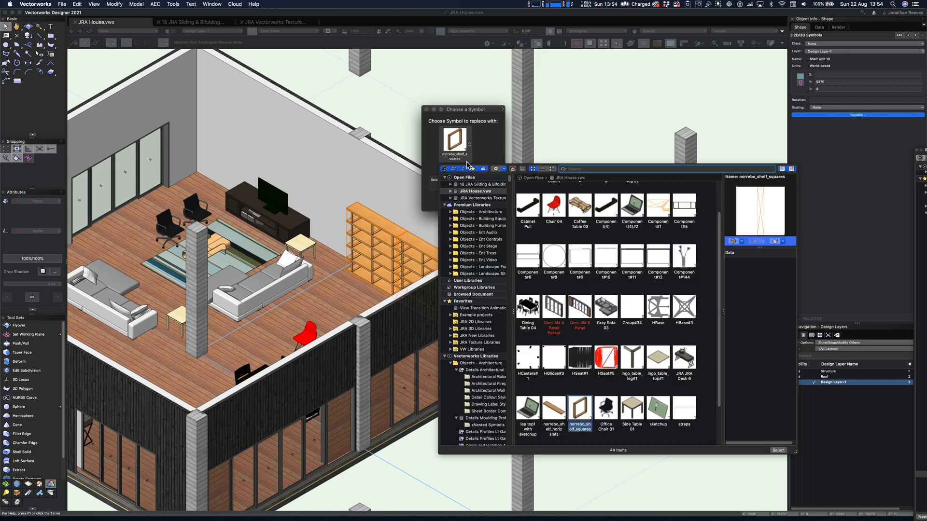
scroll(485, 336, "down", 8)
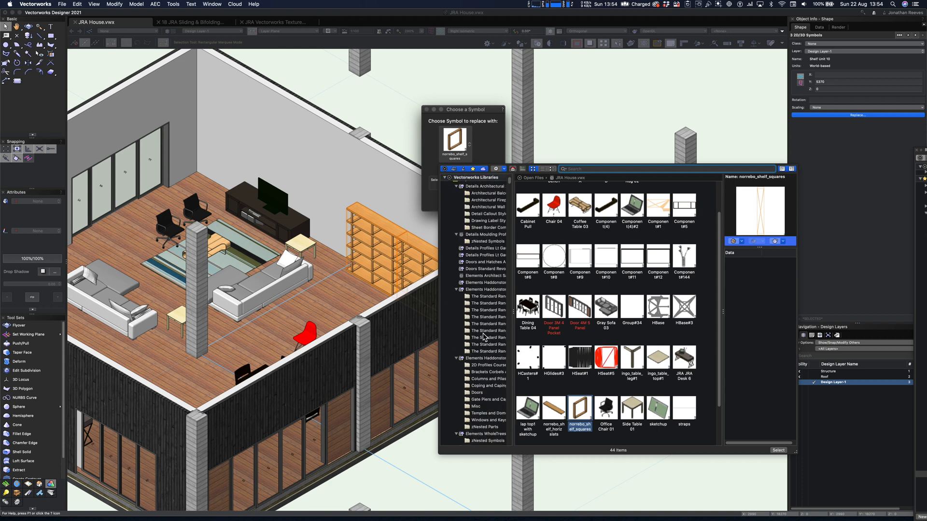
scroll(485, 336, "up", 8)
scroll(451, 309, "down", 5)
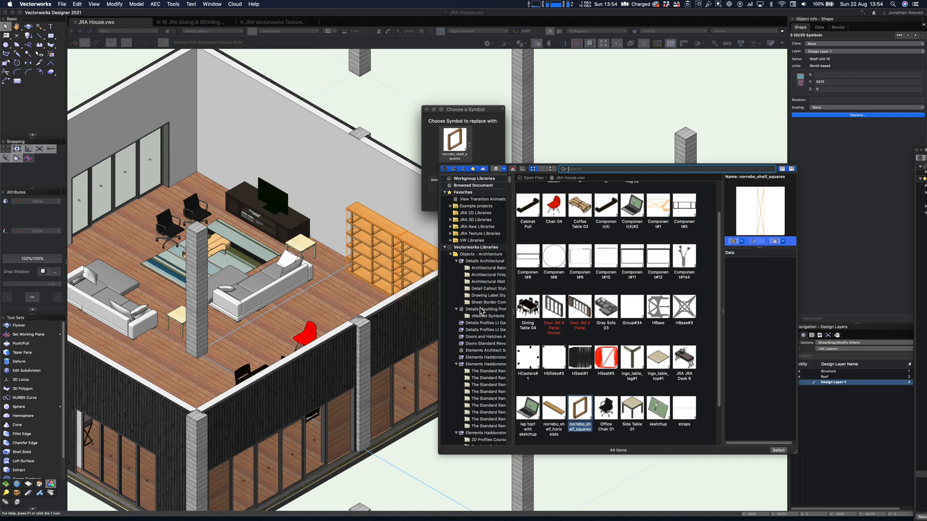
left_click(445, 247)
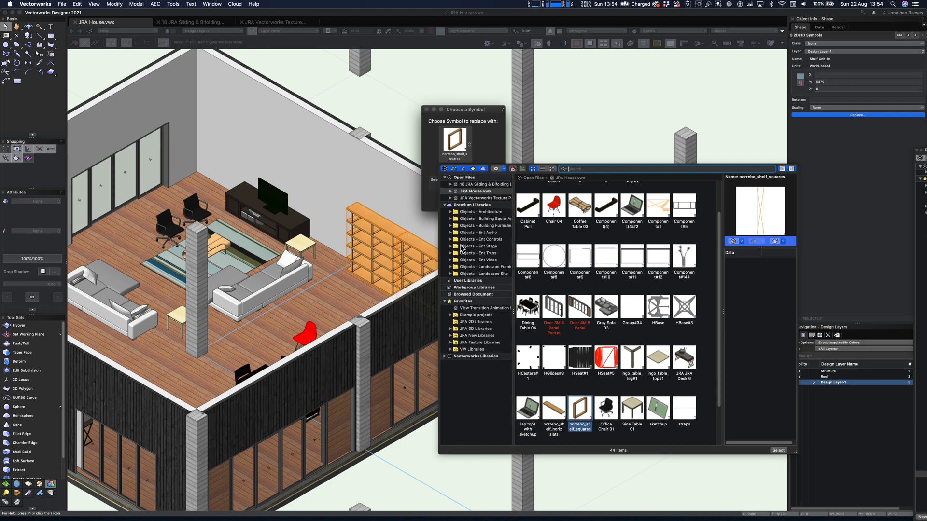
left_click(445, 206)
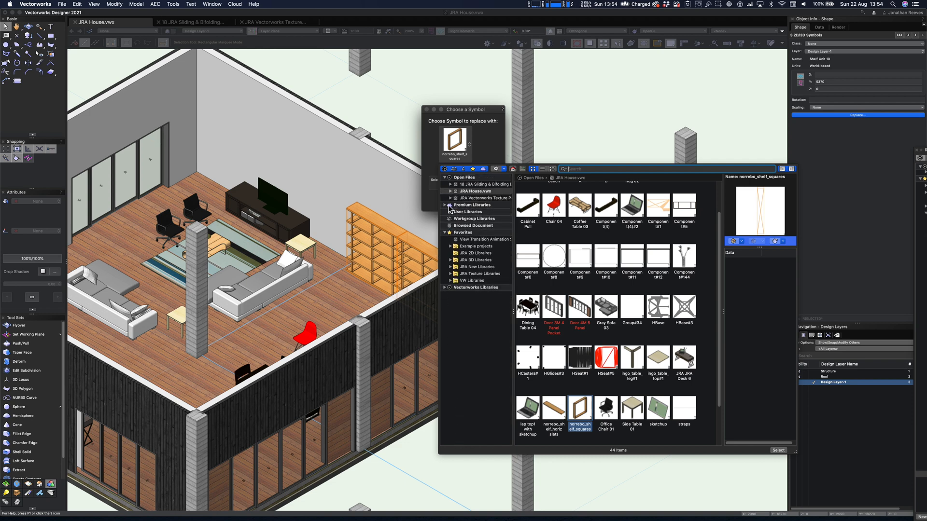
left_click(450, 267)
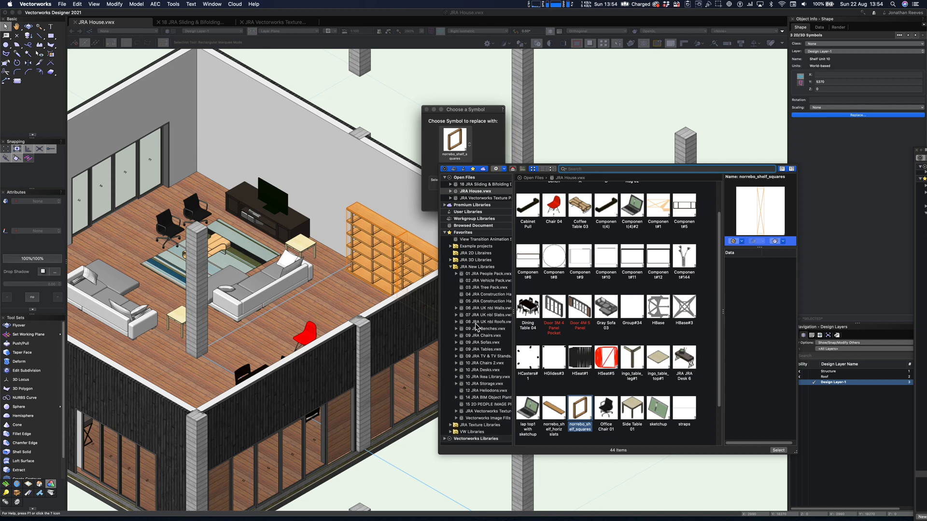
left_click(481, 378)
double_click(607, 258)
key("Return")
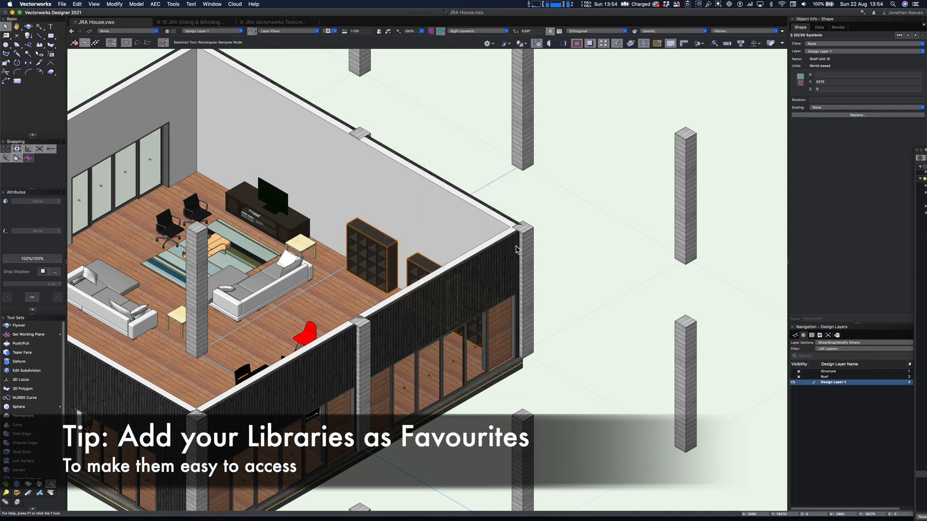
- In Top/Plan, move the separate left black shelf unit right until it adjoins the other two
key("F5")
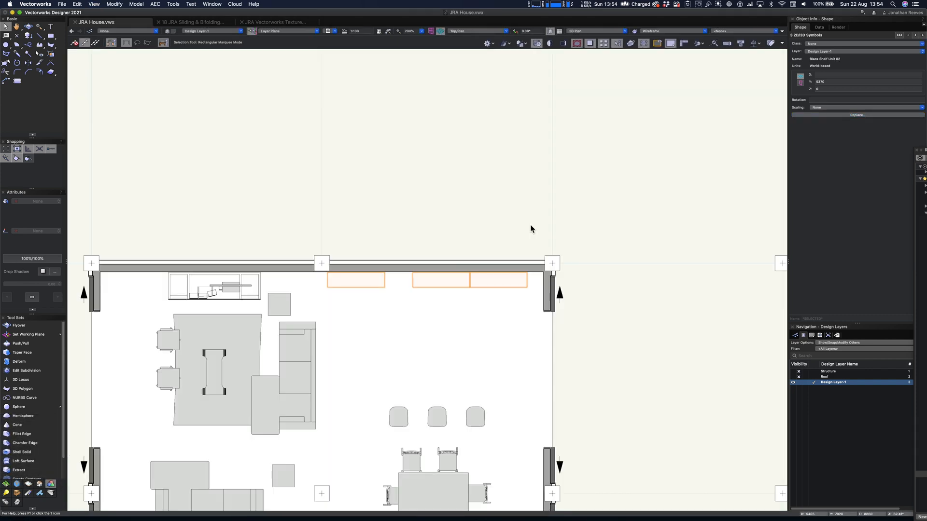
left_click_drag(388, 277, 415, 277)
scroll(399, 303, "down", 2)
scroll(426, 317, "down", 3)
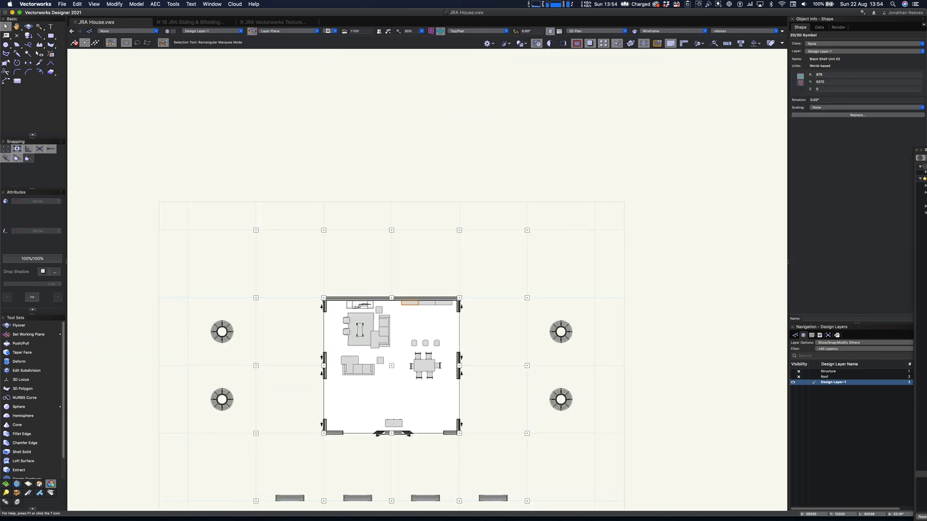
- Insert the aneboda_ drawer unit from the Storage folder of 10 JRA Ikea Library.vwx in the lower right corner of the room
key("super+r")
scroll(448, 359, "down", 3)
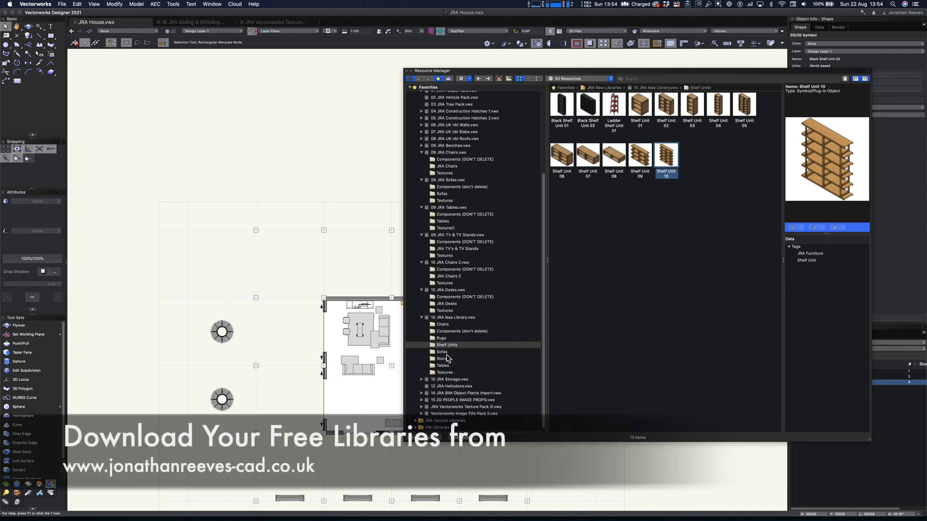
left_click(447, 354)
left_click(444, 359)
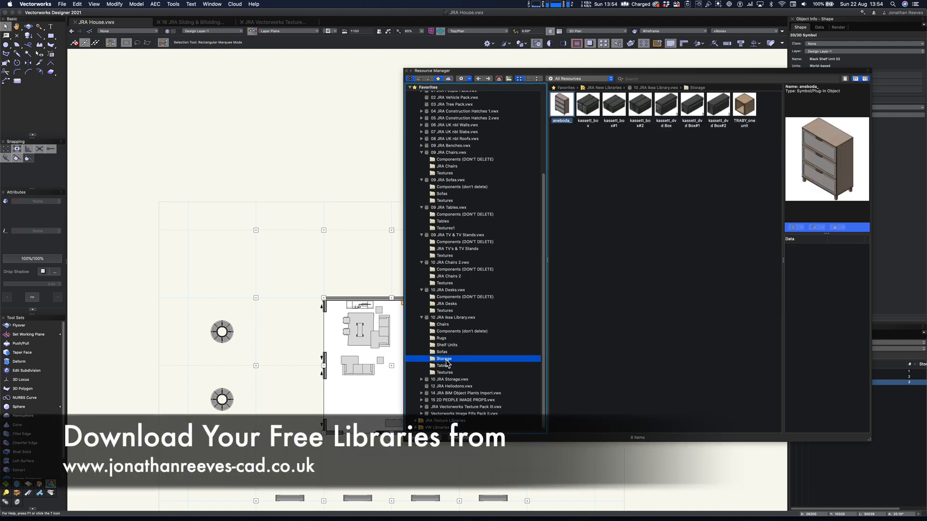
left_click(445, 352)
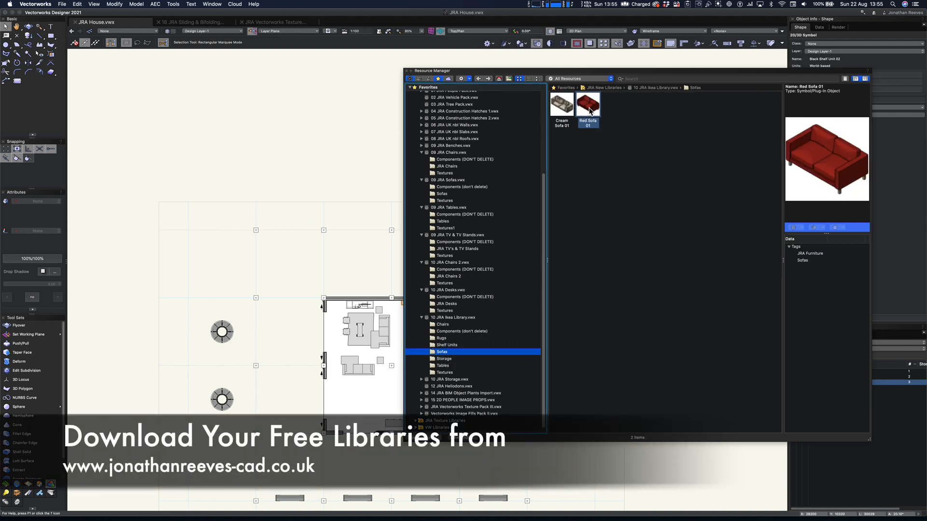
left_click(448, 360)
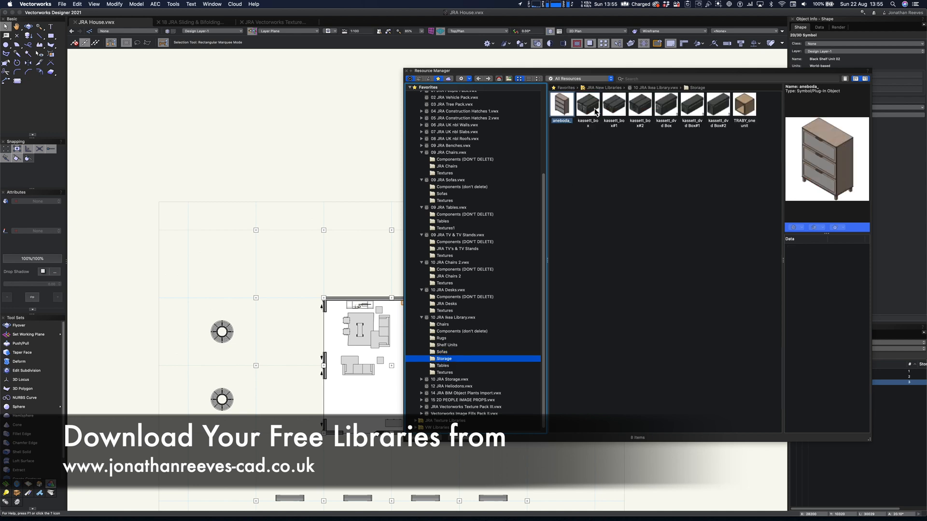
double_click(566, 111)
left_click_drag(536, 77, 681, 95)
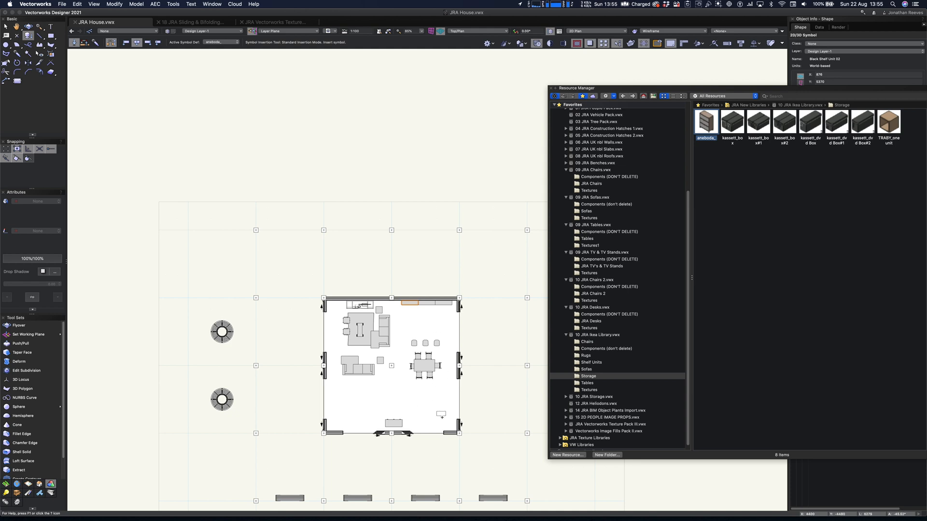
left_click(446, 424)
left_click(446, 424)
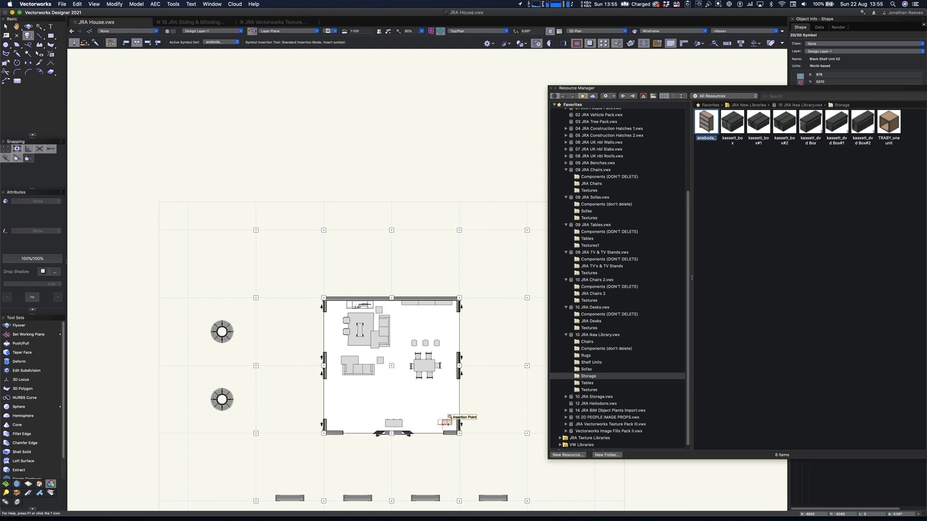
- Insert JRA Storage 35 from 10 JRA Storage.vwx upright beside the left end of the shelf row, and close the resource library
left_click(593, 384)
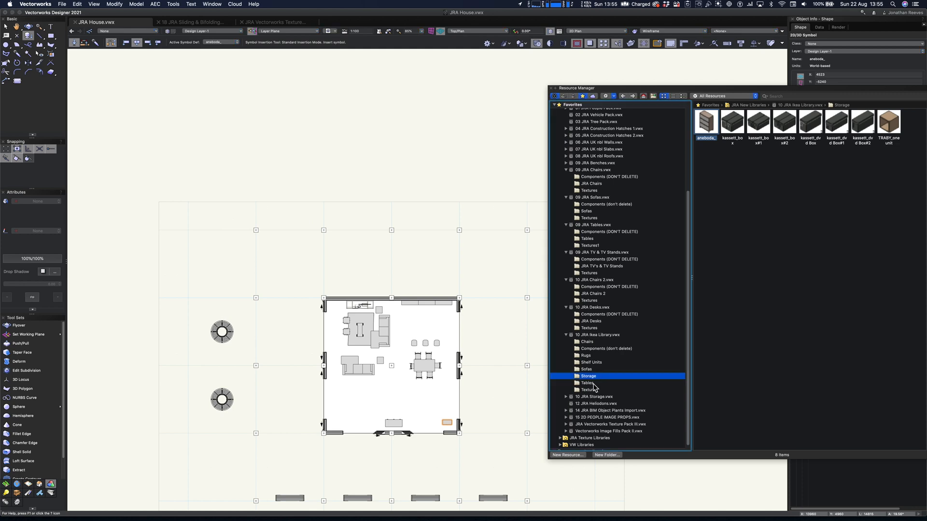
left_click(590, 384)
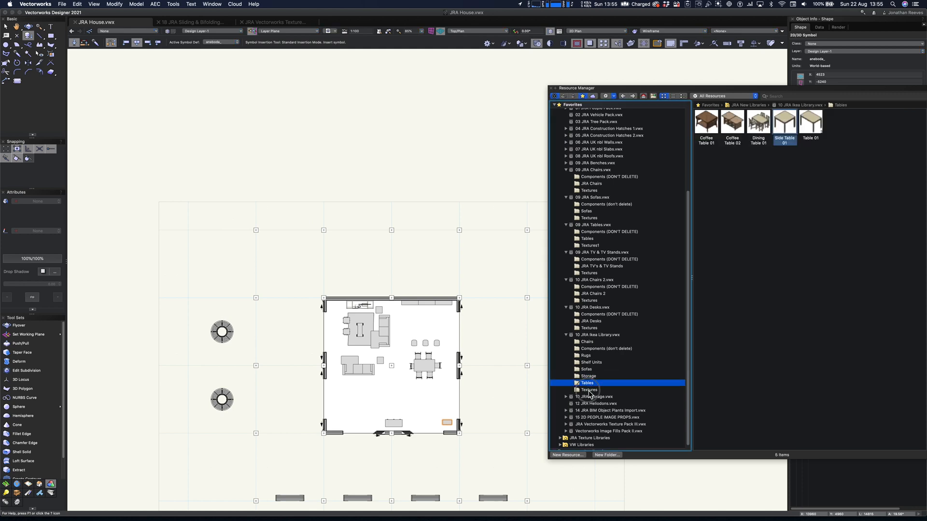
left_click(589, 390)
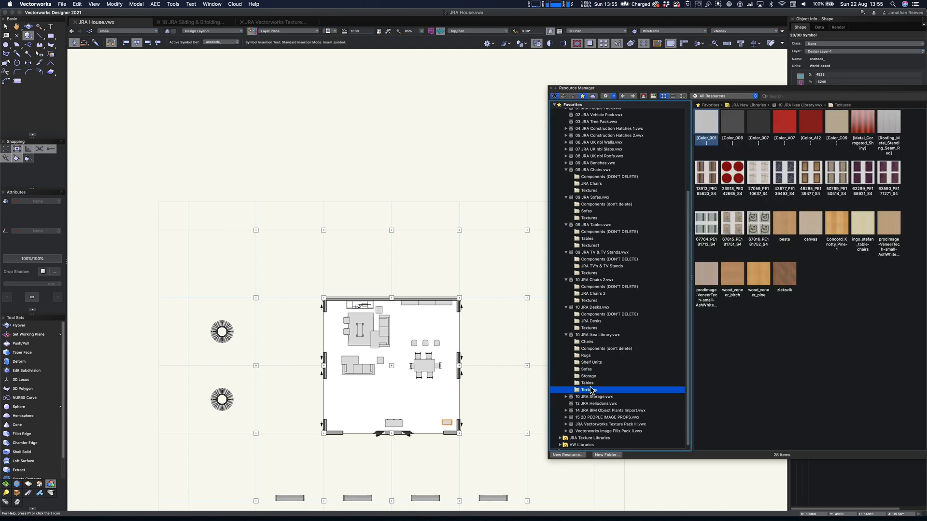
scroll(591, 391, "down", 1)
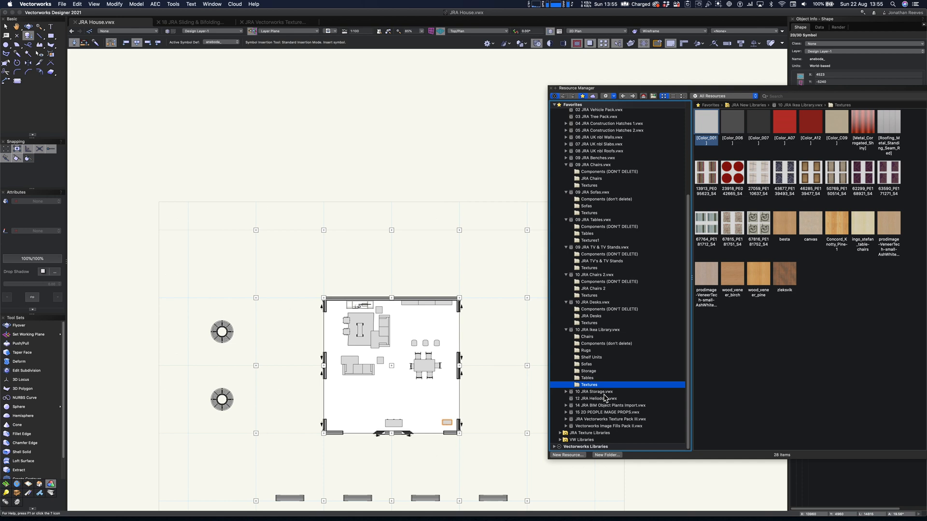
left_click(602, 393)
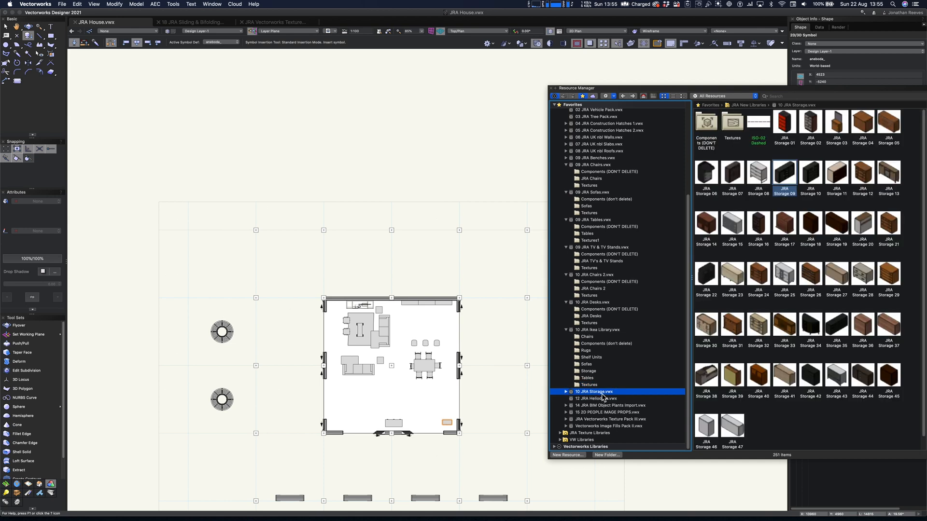
left_click(833, 333)
double_click(837, 330)
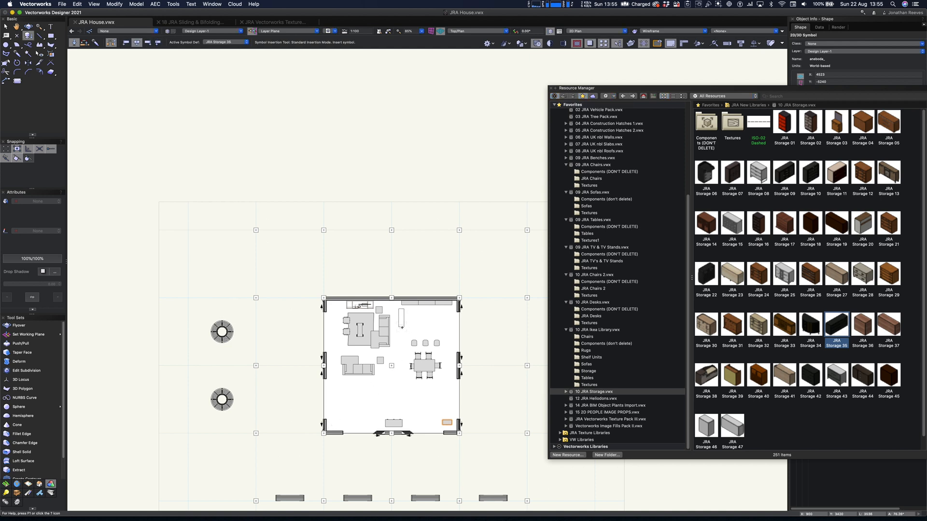
left_click(398, 311)
key("x")
left_click(552, 90)
- In the class visibilities, hide JRA-Symbol-Graphic and make JRA-Symbol-Render visible for the Top/Plan view of the living area
key("shift+c")
left_click_drag(397, 405, 426, 394)
key("c")
key("x")
key("super+5")
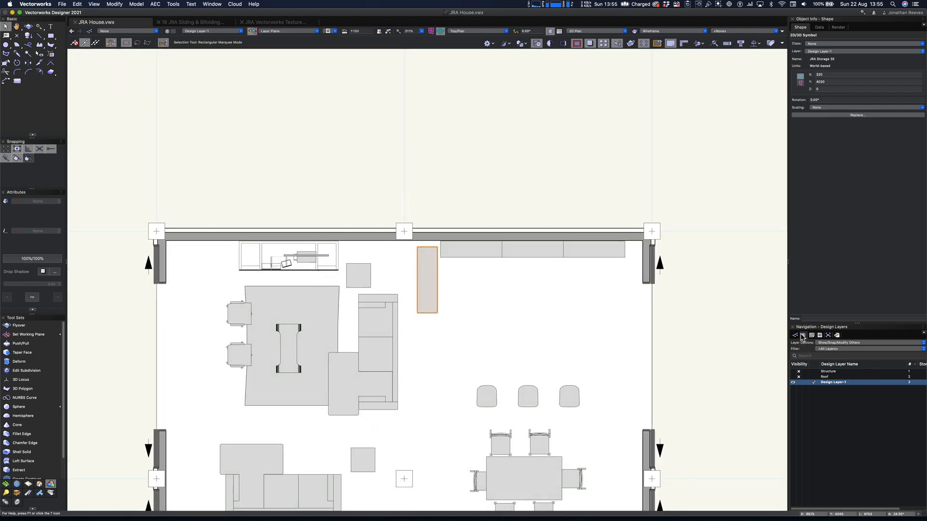
left_click(796, 335)
scroll(841, 432, "down", 3)
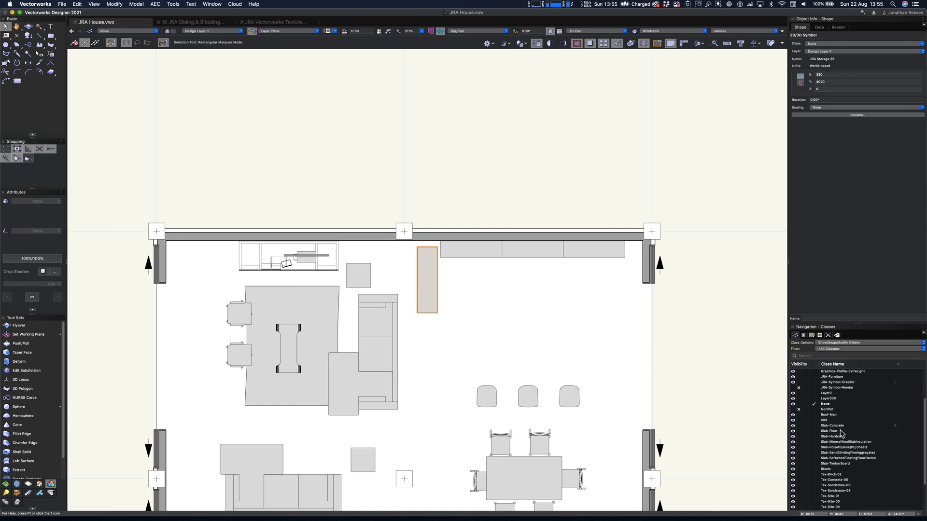
scroll(844, 435, "up", 3)
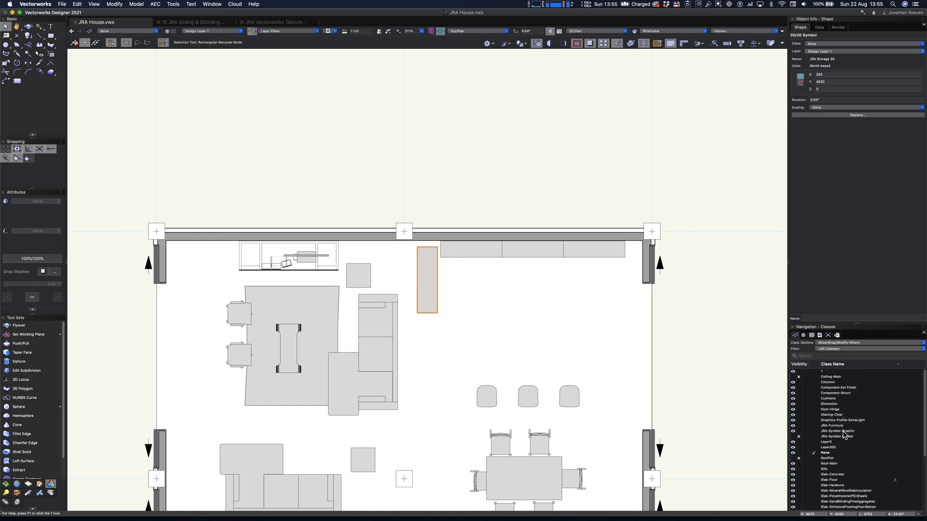
left_click(799, 431)
left_click(798, 437)
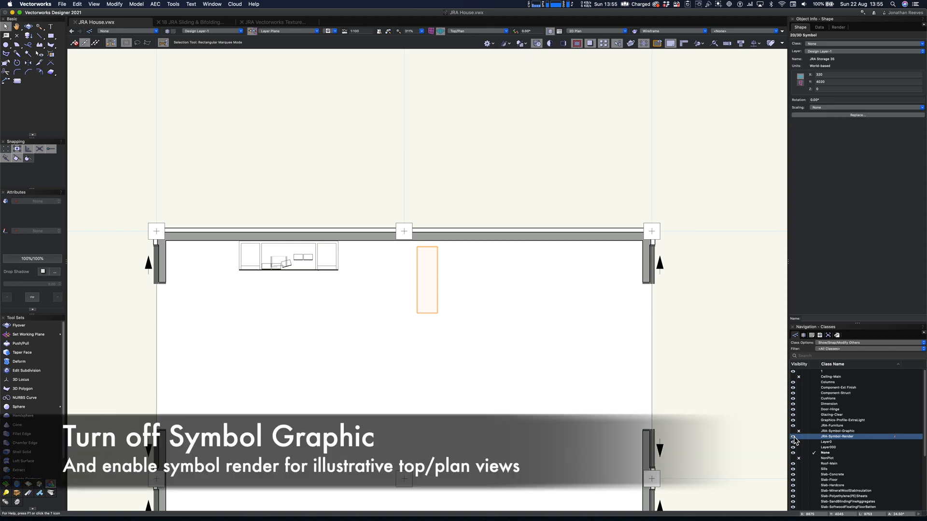
- In the class visibilities, make JRA-Symbol-Graphic visible and hide JRA-Symbol-Render for the furnished Top/Plan view
scroll(531, 354, "down", 3)
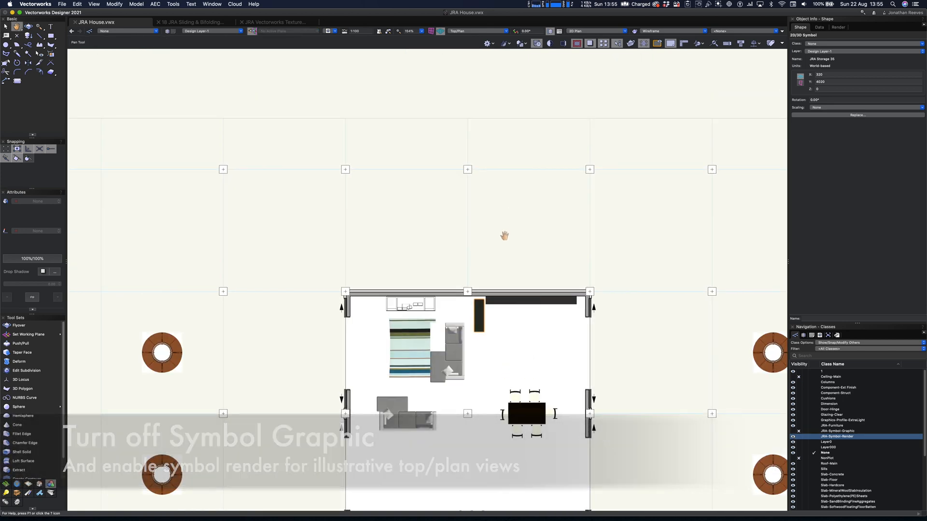
key("c")
left_click_drag(371, 279, 573, 441)
key("x")
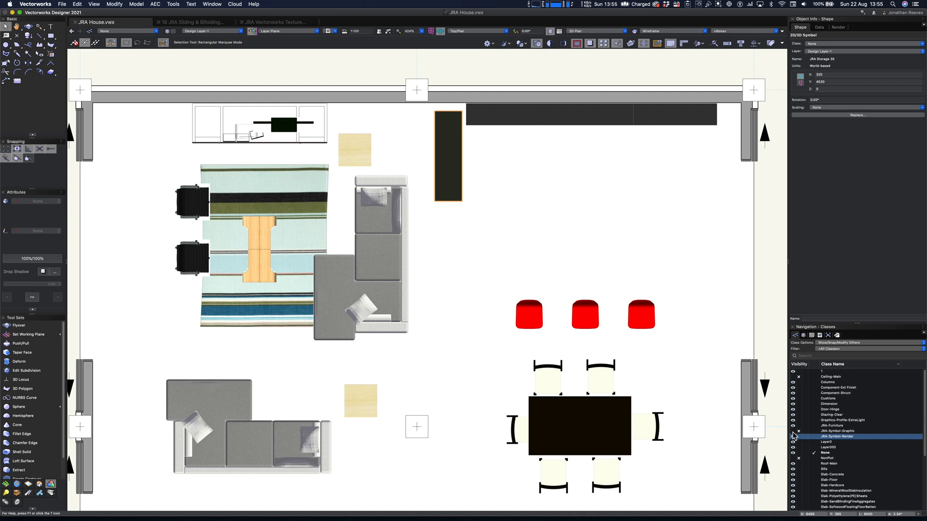
left_click(794, 432)
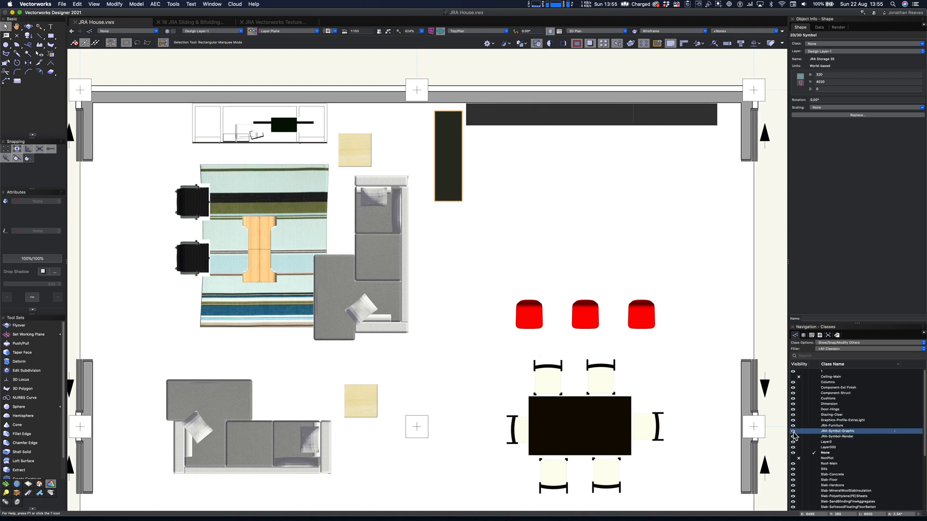
left_click(799, 437)
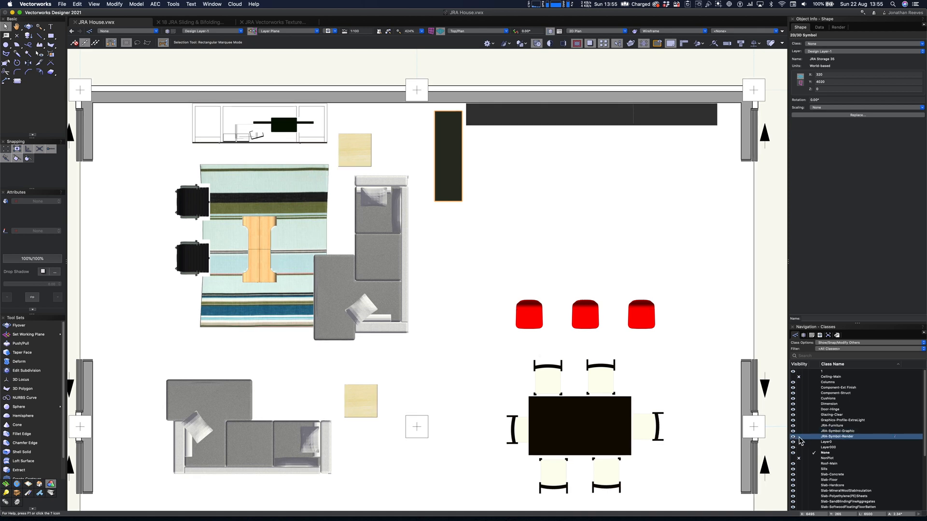
key("super+6")
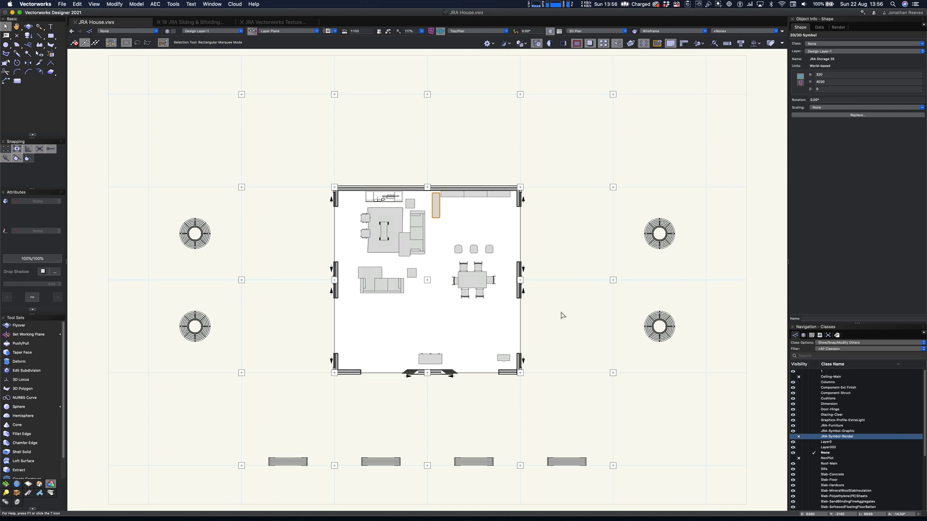
- Make the Structure and Roof design layers visible and show the whole house in right isometric view
left_click(561, 313)
key("super+3")
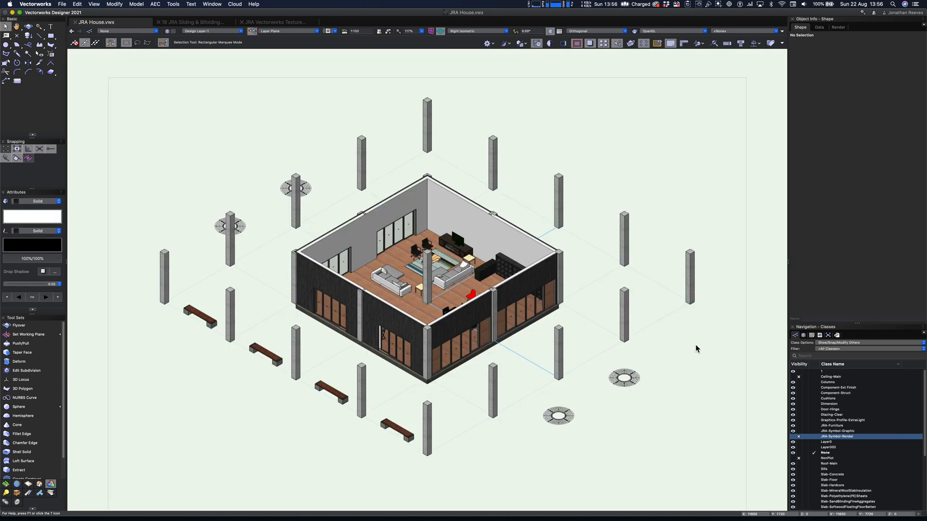
left_click(803, 335)
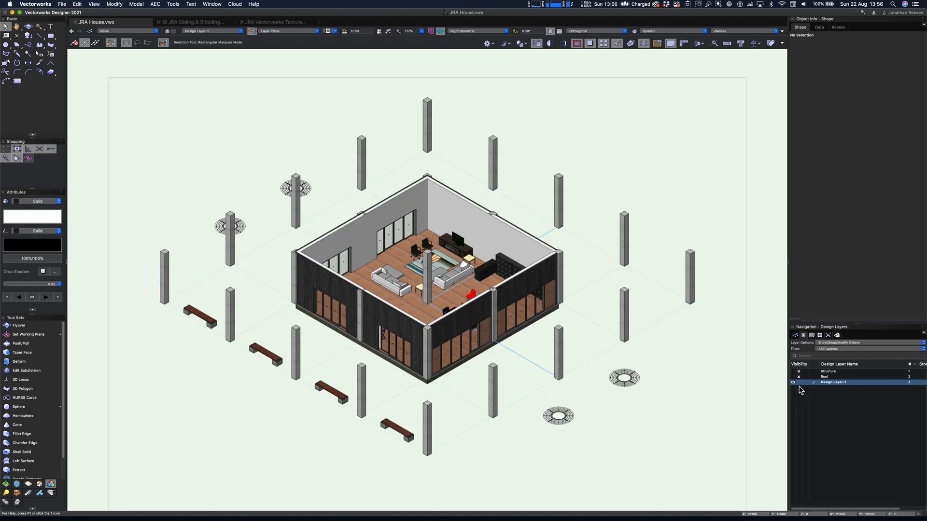
left_click(797, 371)
left_click(796, 377)
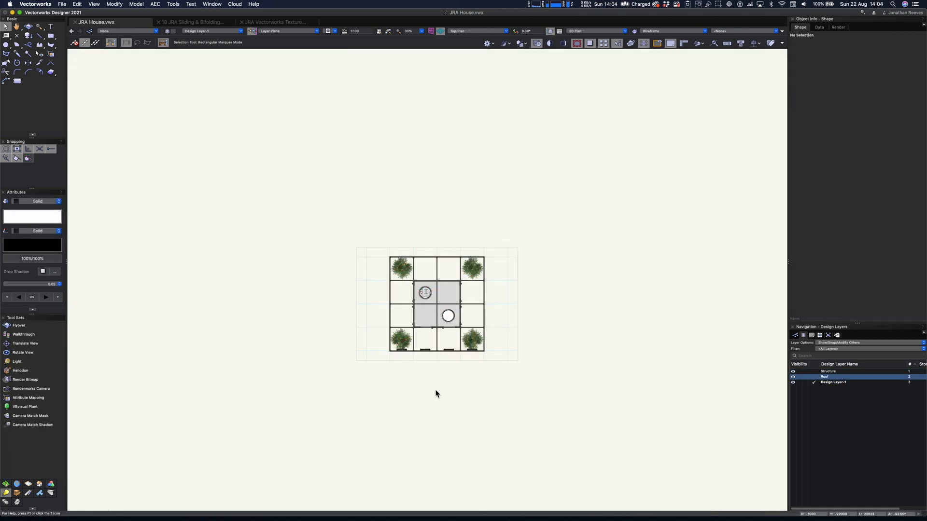
key("KP_3")
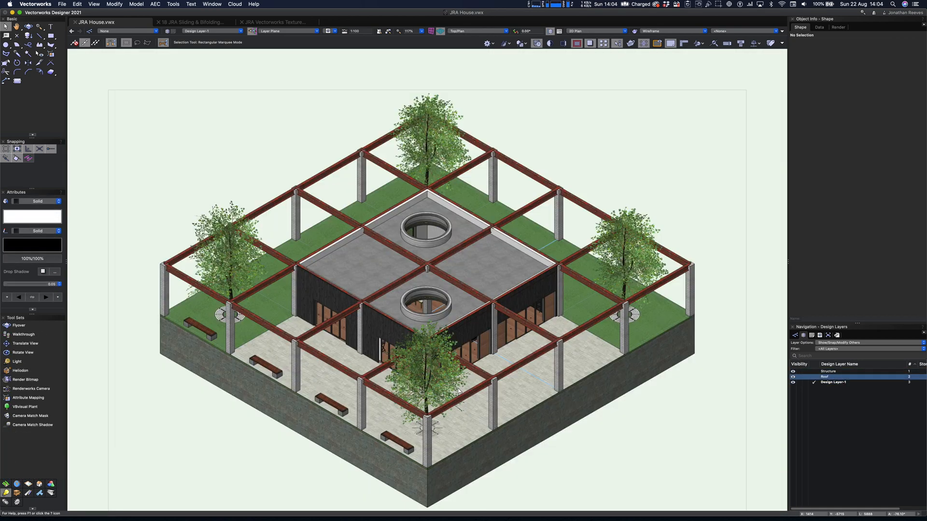
- Open the library file 12 JRA Heliodons.vwx from the JRA New Libraries favorites
key("super+r")
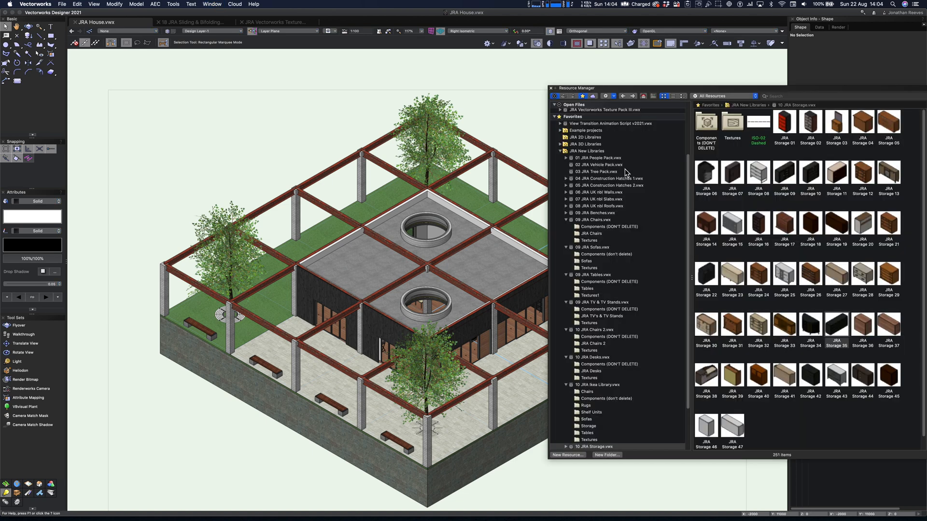
scroll(605, 340, "down", 3)
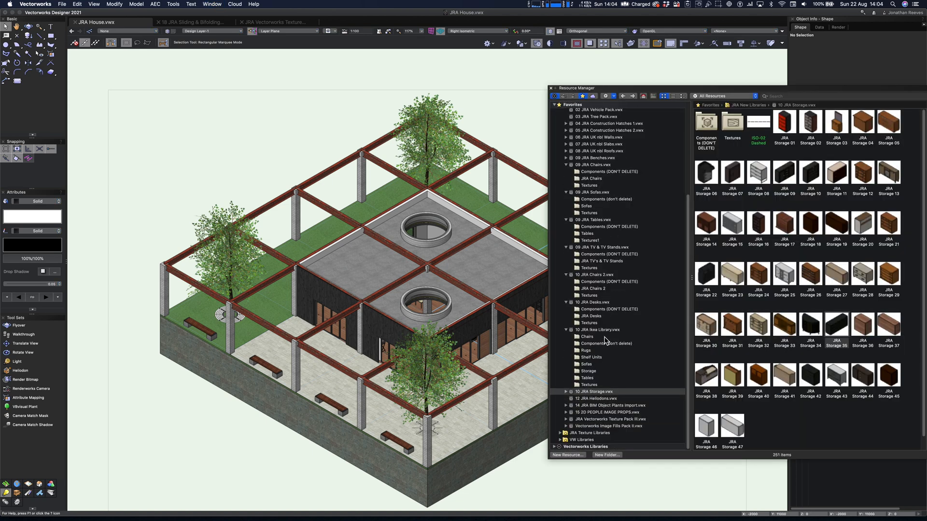
left_click(598, 399)
right_click(598, 405)
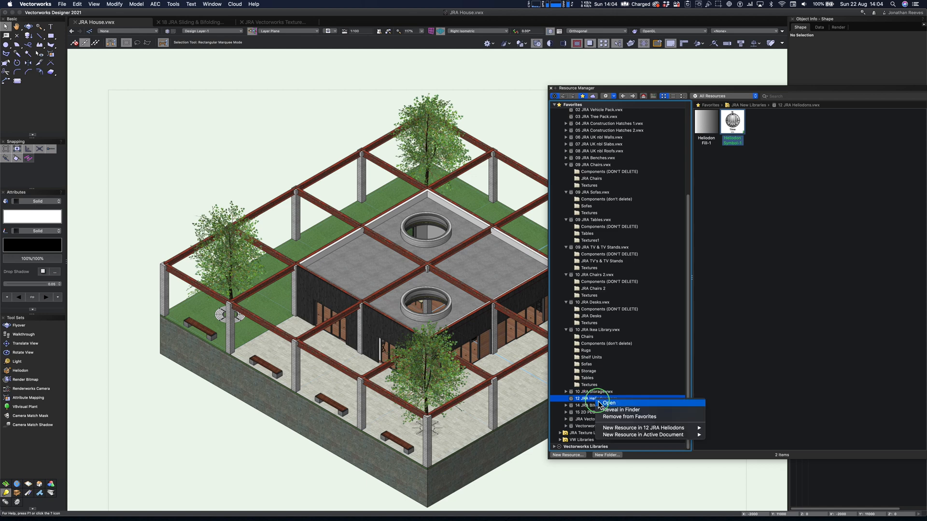
left_click(609, 409)
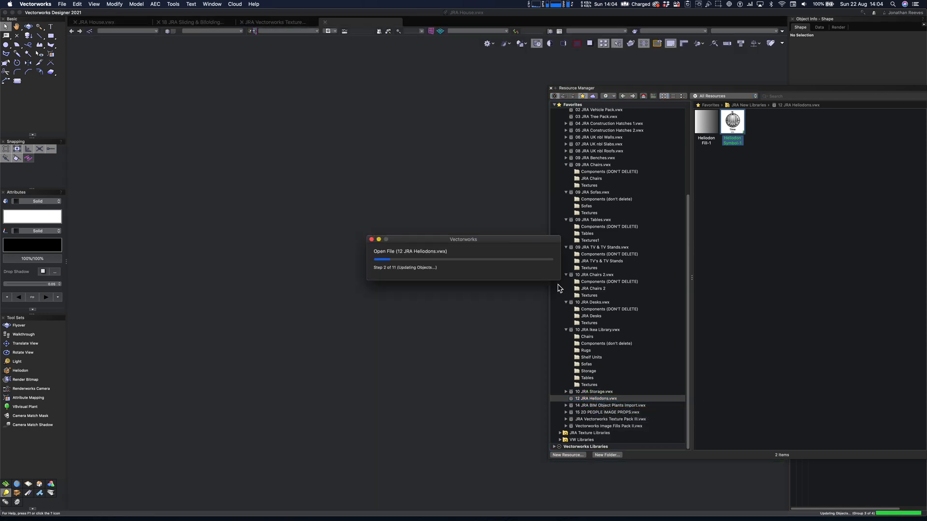
- Copy all four heliodons from 12 JRA Heliodons.vwx, return to JRA House.vwx and close the resource library
key("super+5")
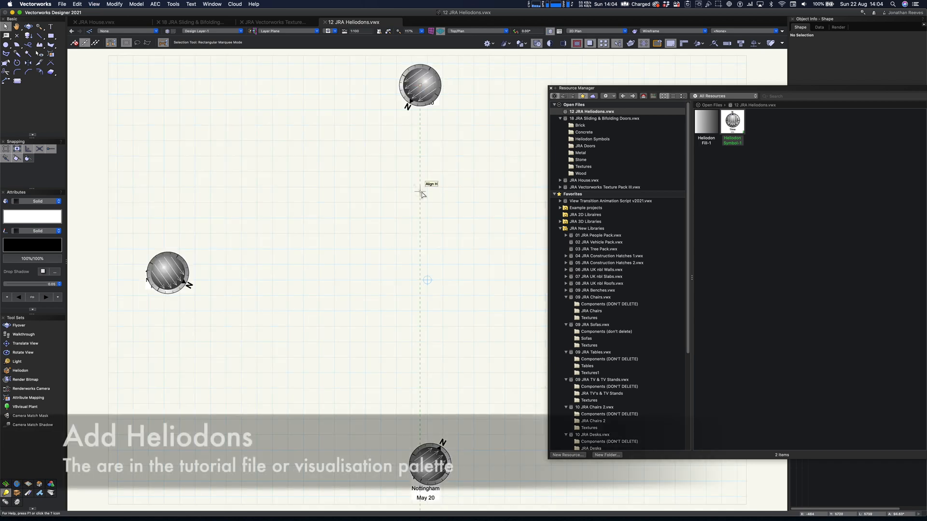
scroll(423, 193, "down", 5)
key("super+a")
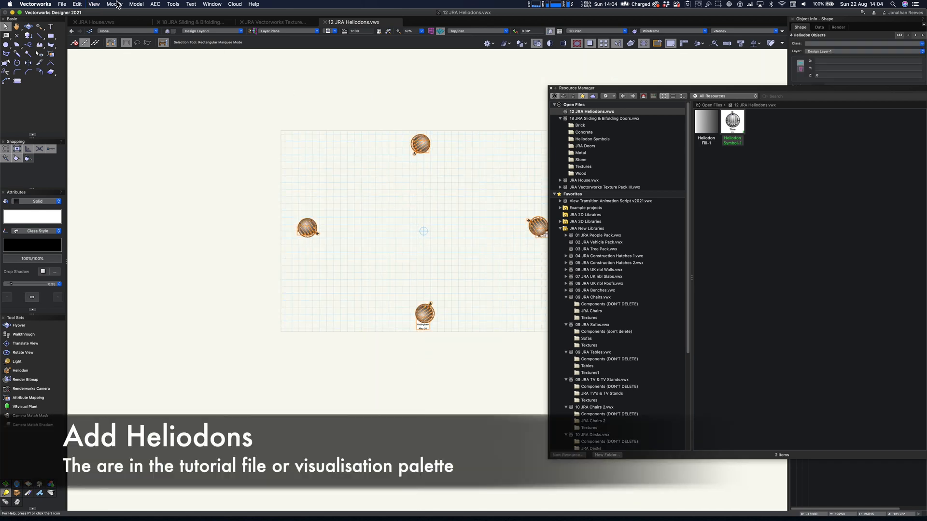
left_click(77, 3)
left_click(85, 38)
left_click(116, 22)
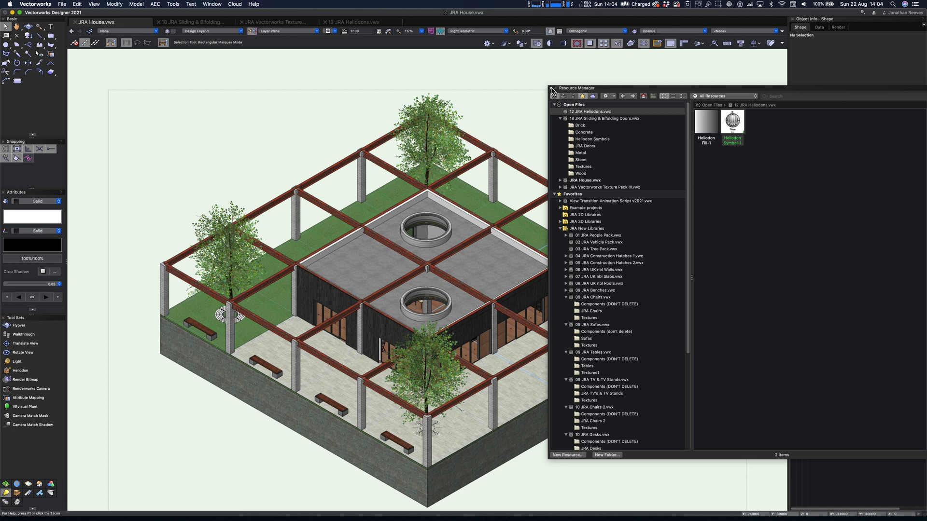
left_click(551, 88)
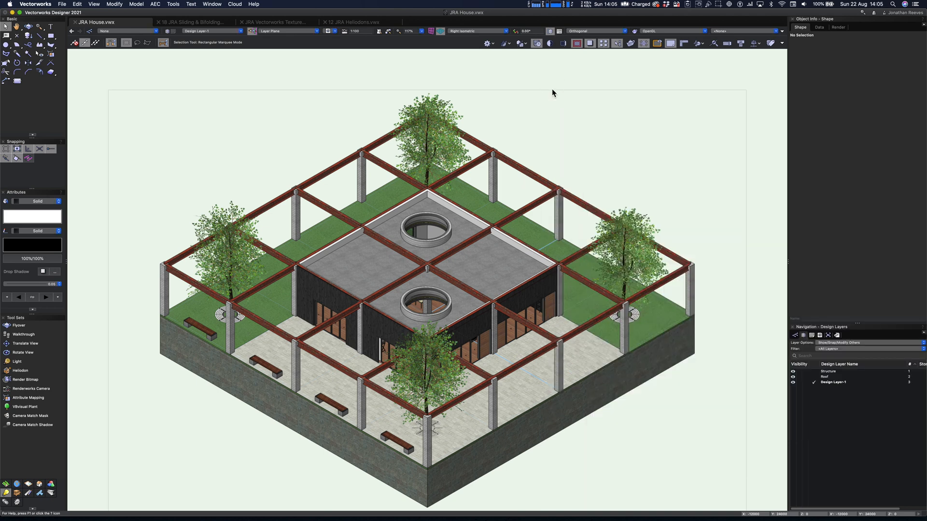
- In Top/Plan view, create a new design layer named Lighting
key("super+5")
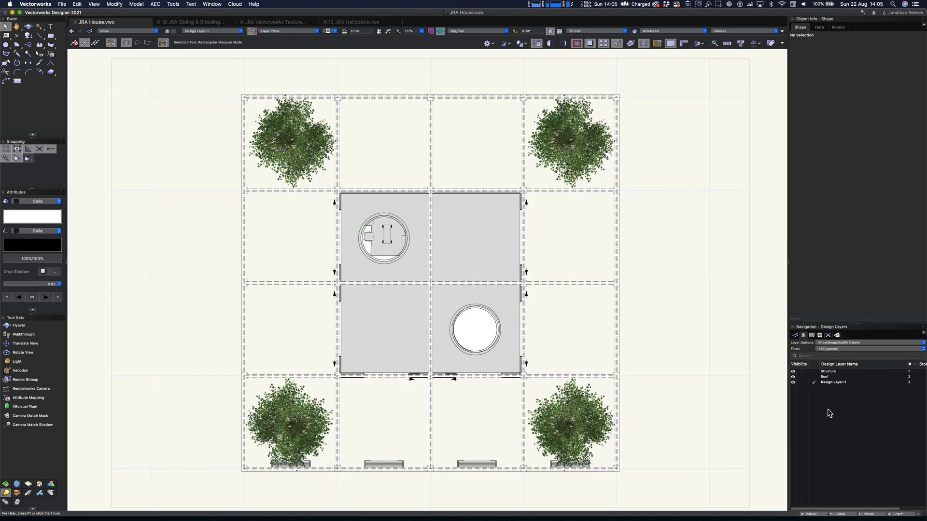
right_click(828, 409)
left_click(840, 411)
type("Lighting")
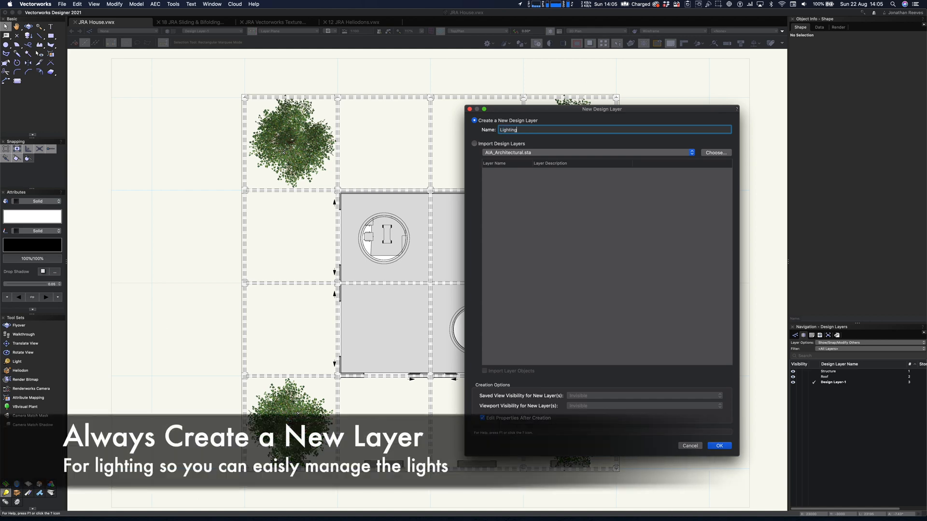
key("Return")
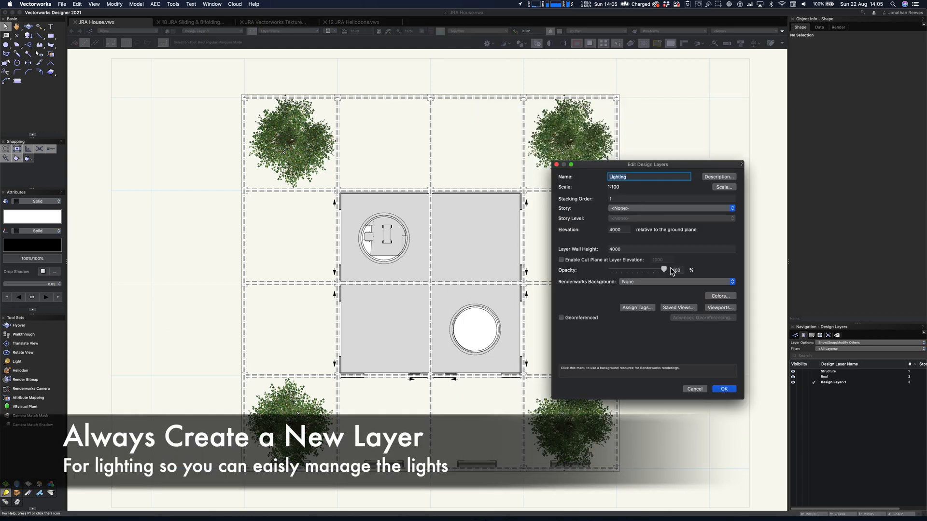
- Set the Lighting layer's elevation and its layer wall height to 0
double_click(618, 229)
type("0")
key("Tab")
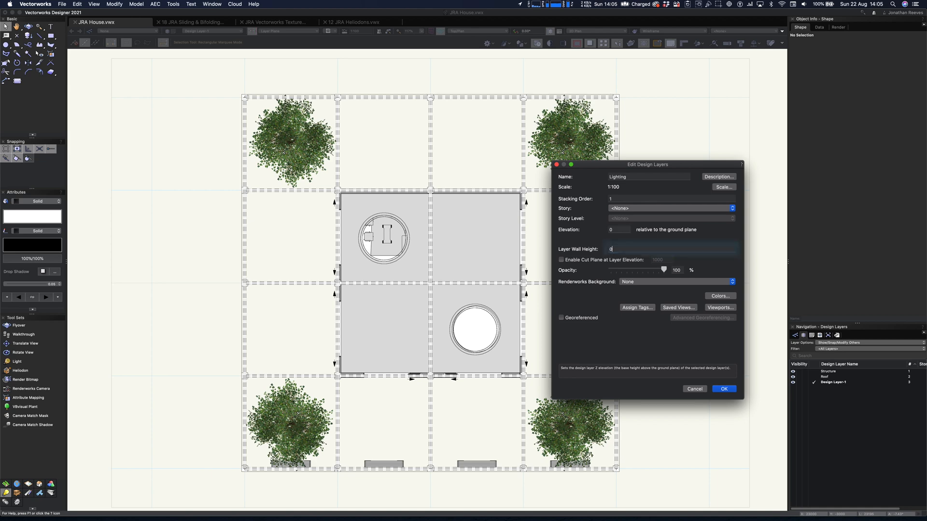
type("0")
key("Return")
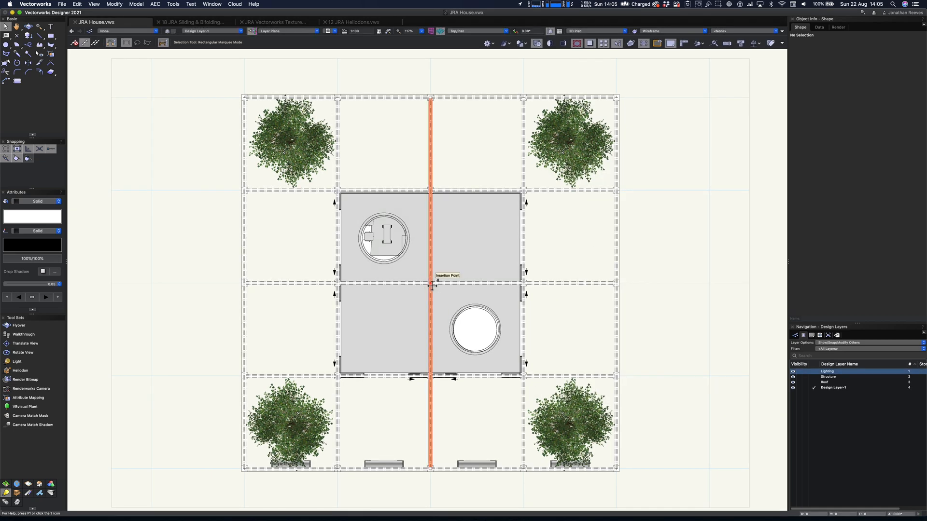
- Paste the four heliodons in place around the house and move the upper and lower ones outward, clear of the beam grid
left_click(431, 286)
scroll(431, 286, "down", 6)
key("super+c")
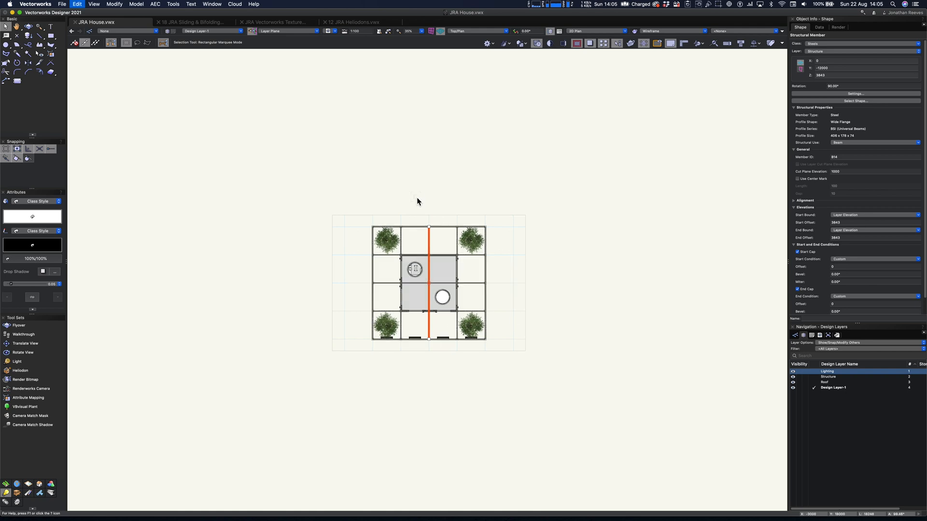
key("super+alt+v")
left_click(421, 193)
left_click_drag(426, 223, 430, 203)
left_click_drag(434, 336, 428, 363)
key("super+z")
left_click(429, 360)
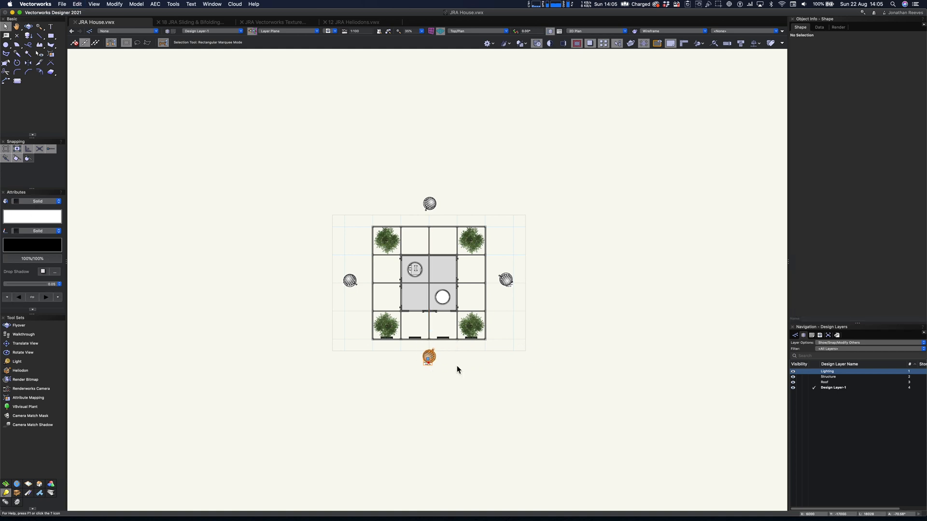
- Use the Visibility tool to turn off the classes of the right, upper and left heliodons, leaving only the lower one lit
scroll(479, 363, "up", 2)
key("3")
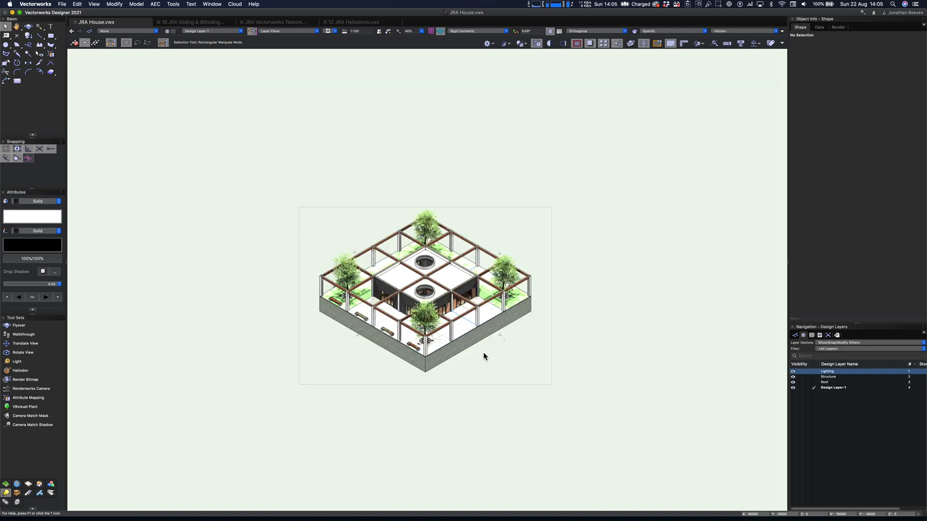
key("shift+v")
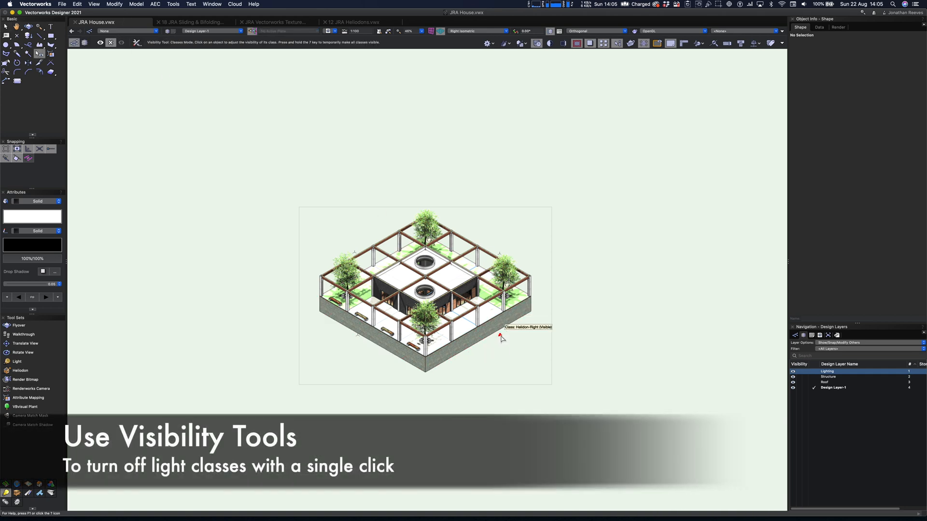
left_click(500, 336)
key("super+5")
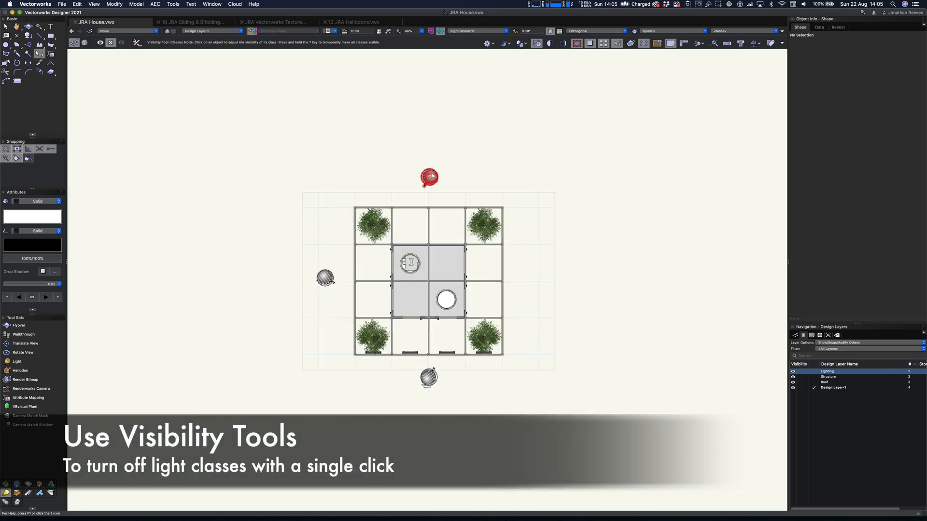
left_click(430, 179)
left_click(326, 278)
key("x")
key("3")
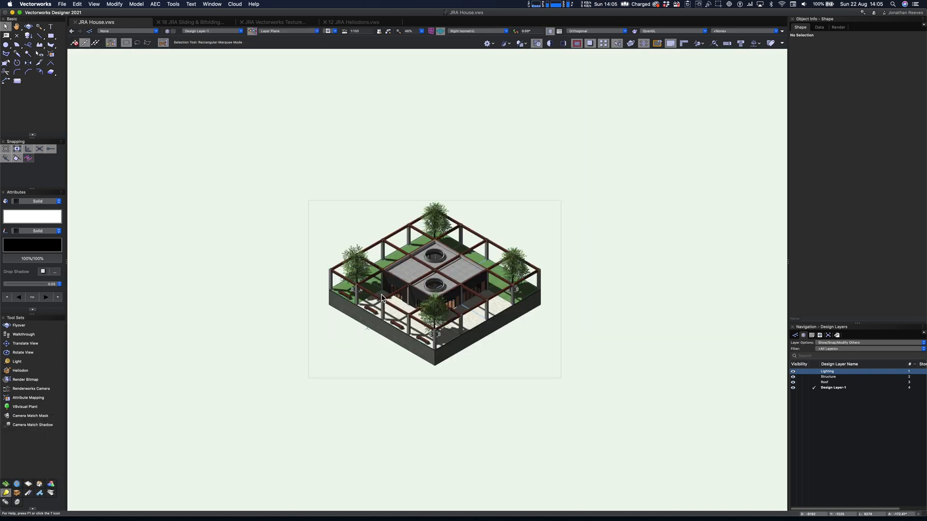
- Examine the house and its heliodon shadows up close in isometric view and from lower orbit angles
key("c")
left_click_drag(338, 196, 522, 372)
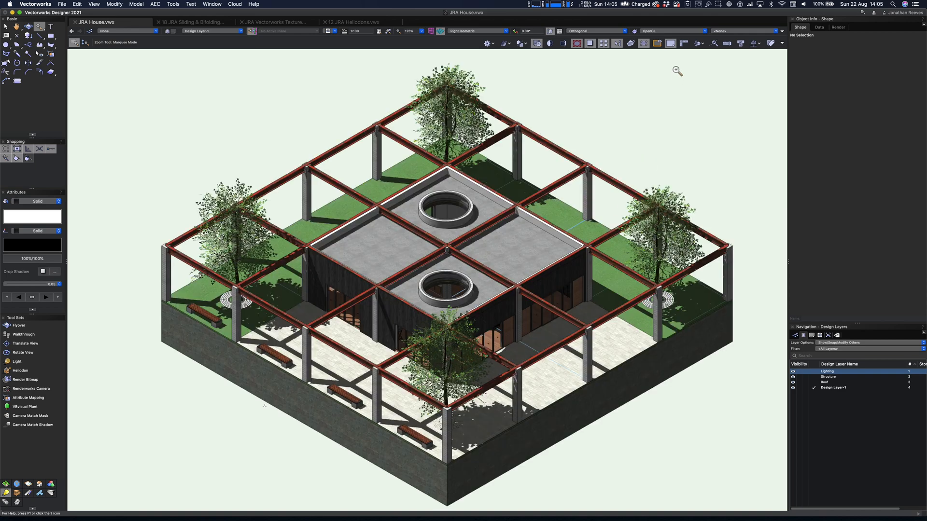
key("x")
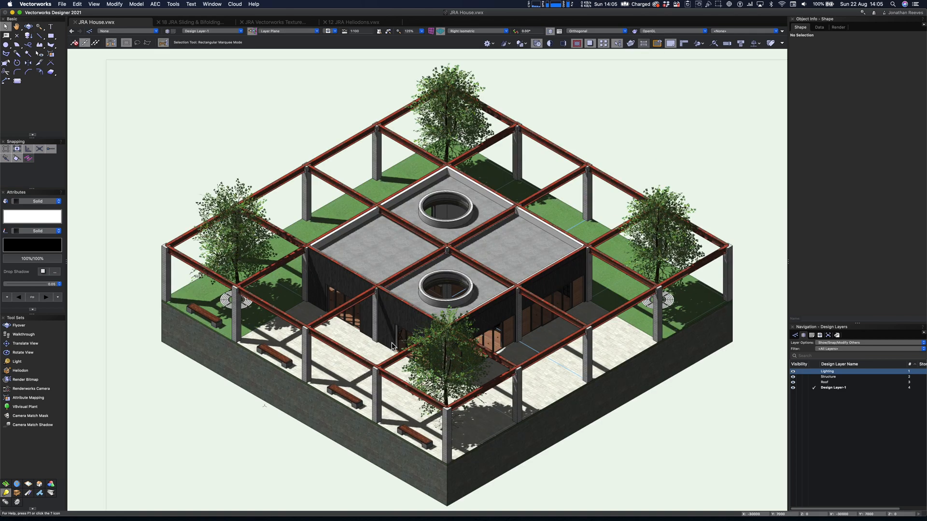
key("shift+c")
left_click_drag(380, 353, 378, 325)
key("i")
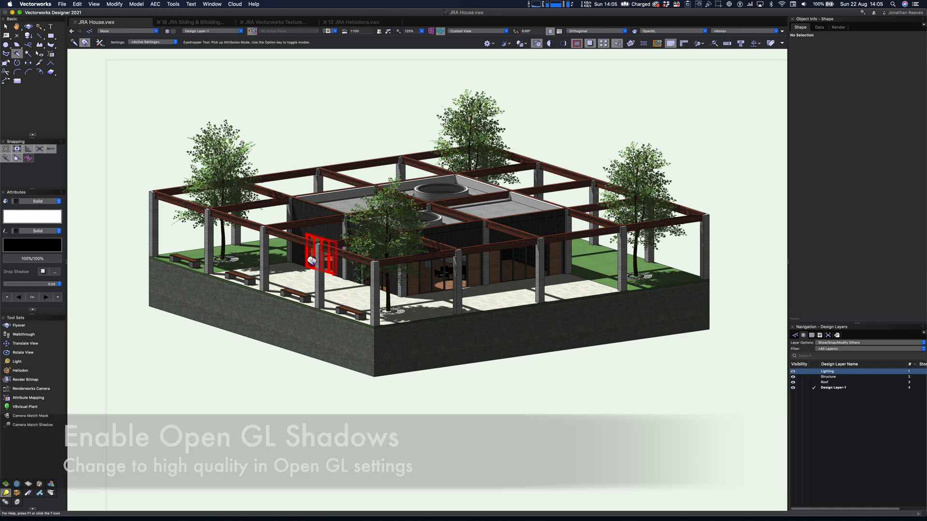
left_click(311, 262, "alt")
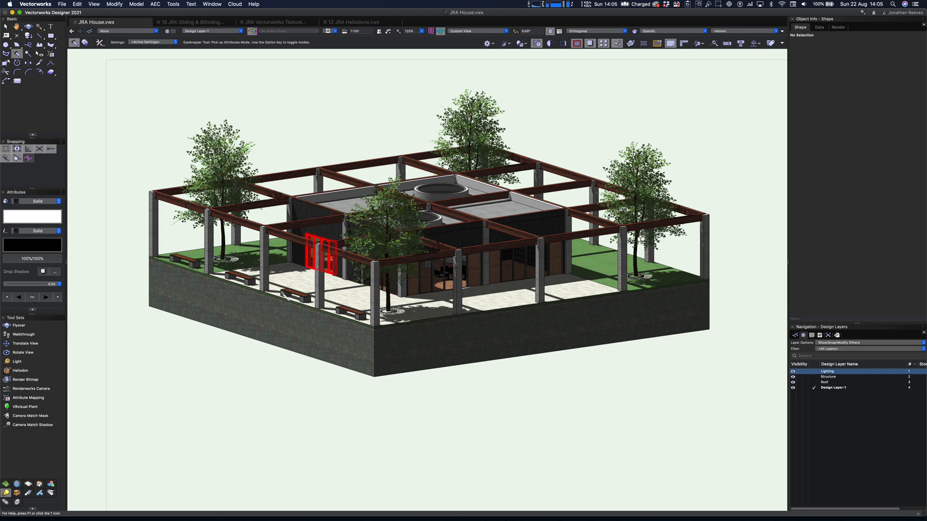
key("x")
middle_click_drag(266, 360, 289, 373, "shift")
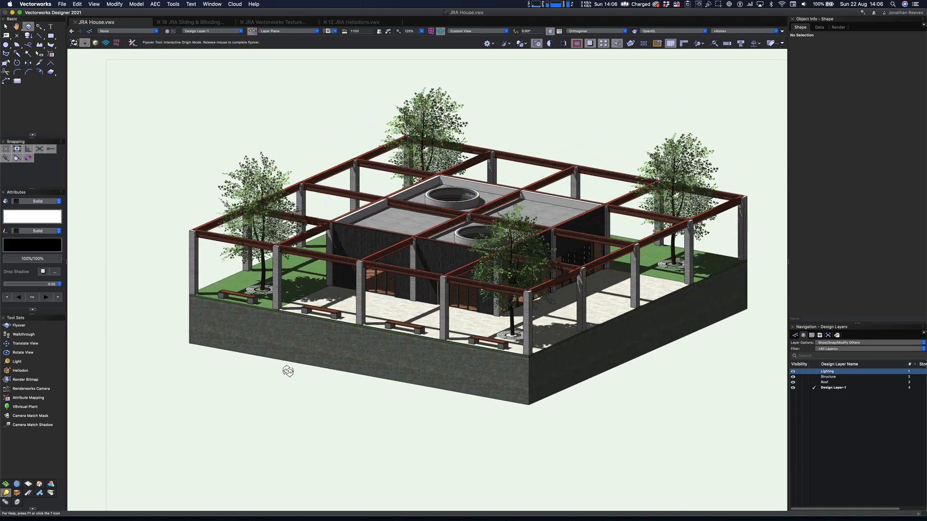
- Place the People 2 and People 17 props from 15 2D PEOPLE IMAGE PROPS.vwx on the paved terrace along the front benches
key("super+r")
scroll(616, 304, "down", 6)
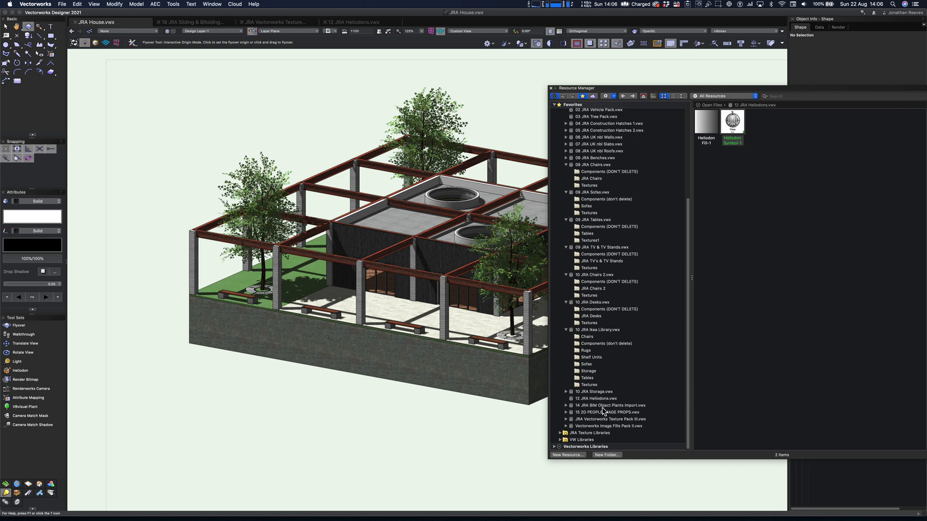
left_click(600, 413)
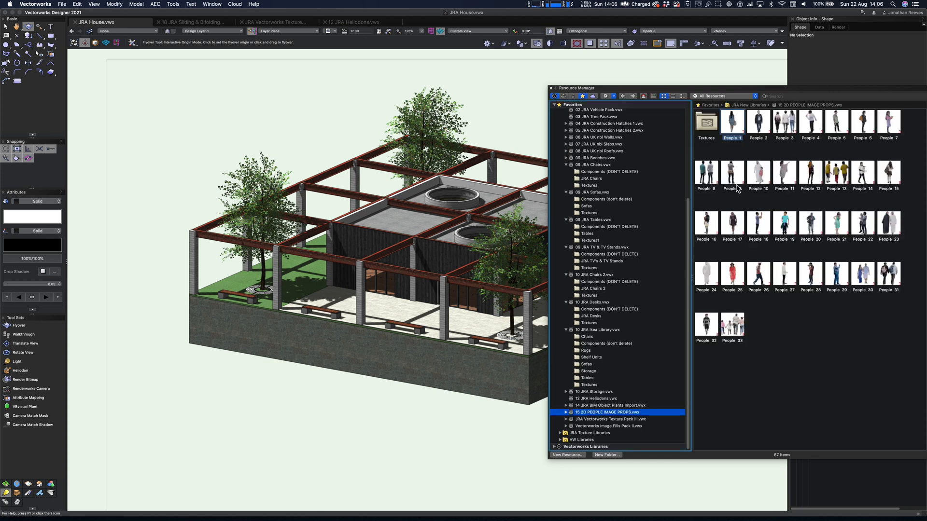
left_click(760, 133)
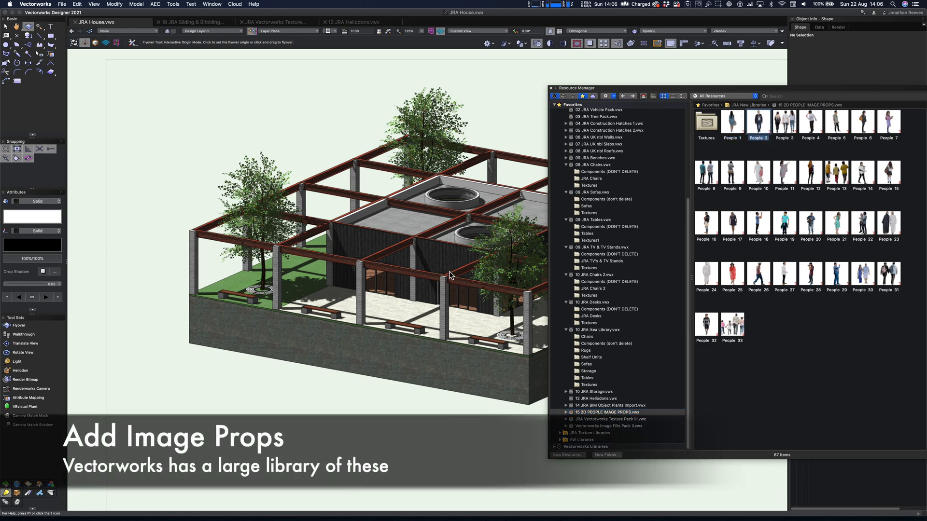
left_click(401, 308)
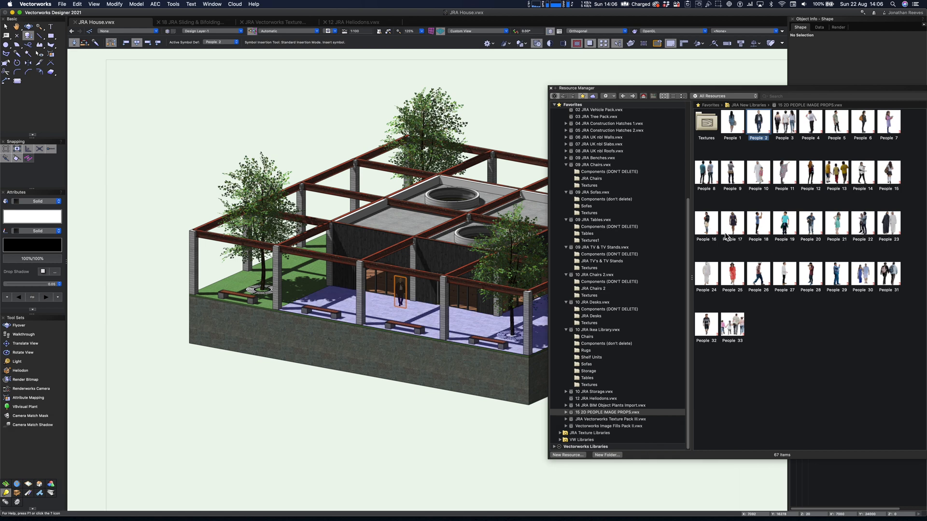
left_click(732, 232)
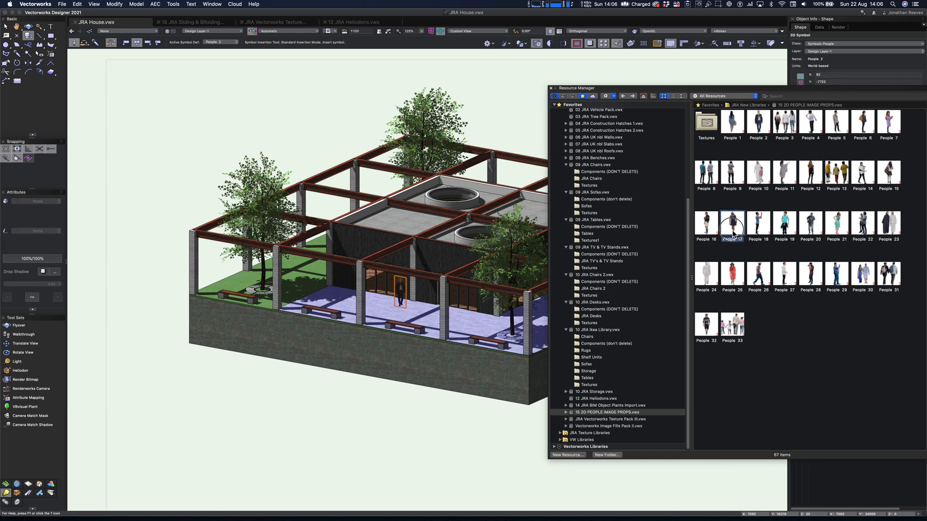
left_click(470, 317)
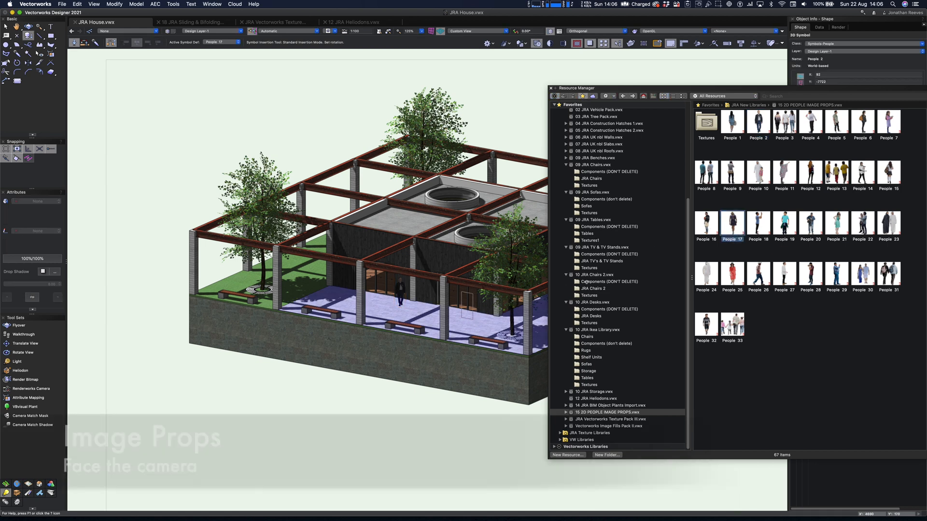
left_click(525, 299)
- Place the People 8 prop on the paved terrace along the house's other side and close the Resource Manager
left_click(708, 174)
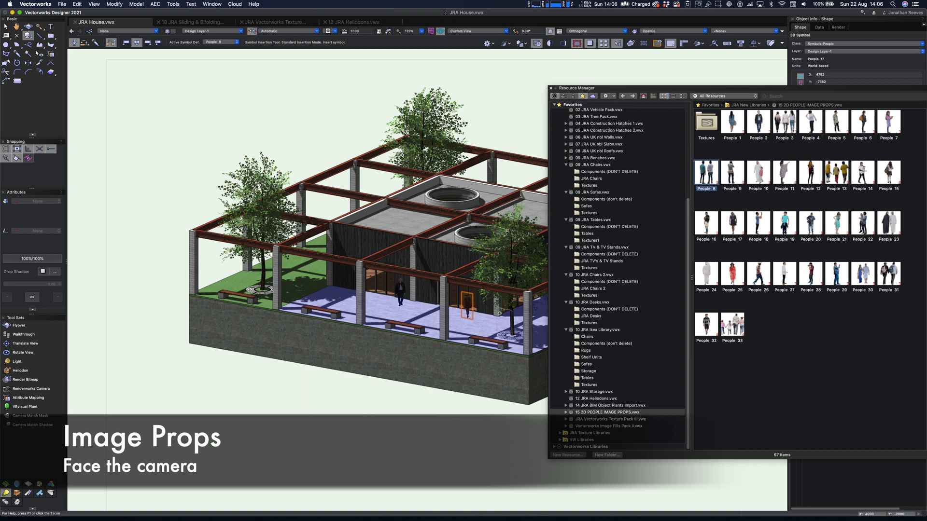
key("h")
left_click_drag(471, 320, 263, 364)
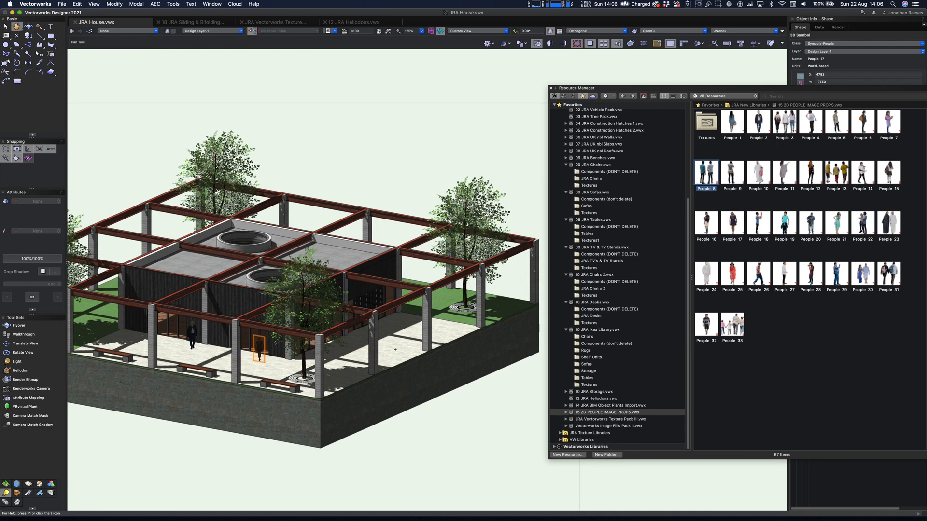
key("space")
left_click(395, 349)
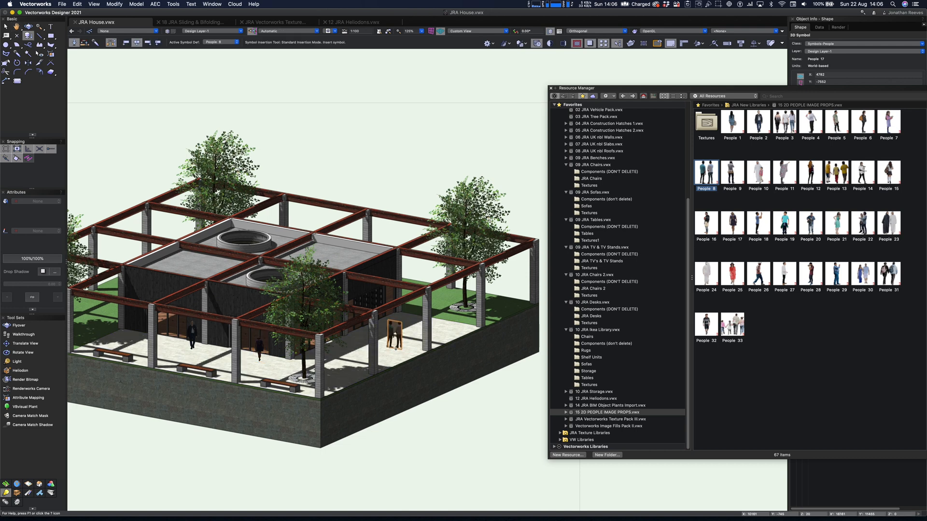
key("x")
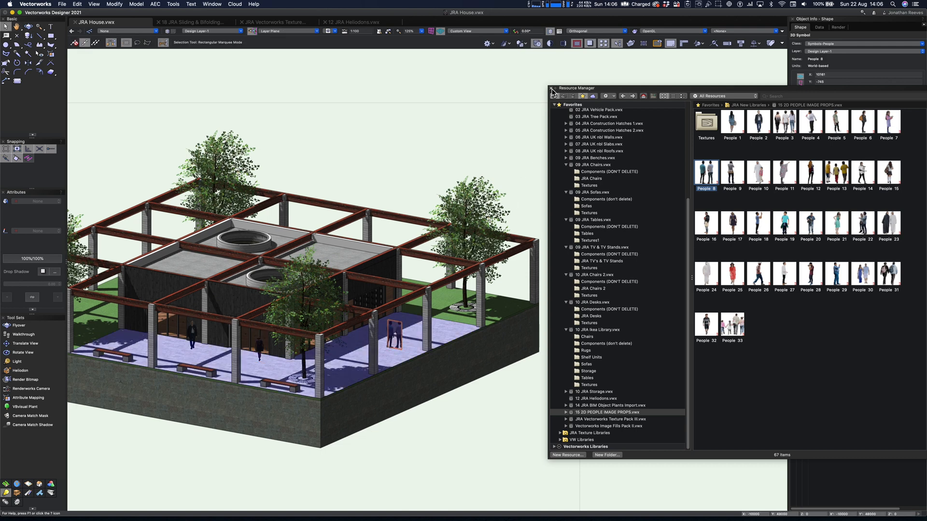
left_click(552, 89)
left_click(470, 110)
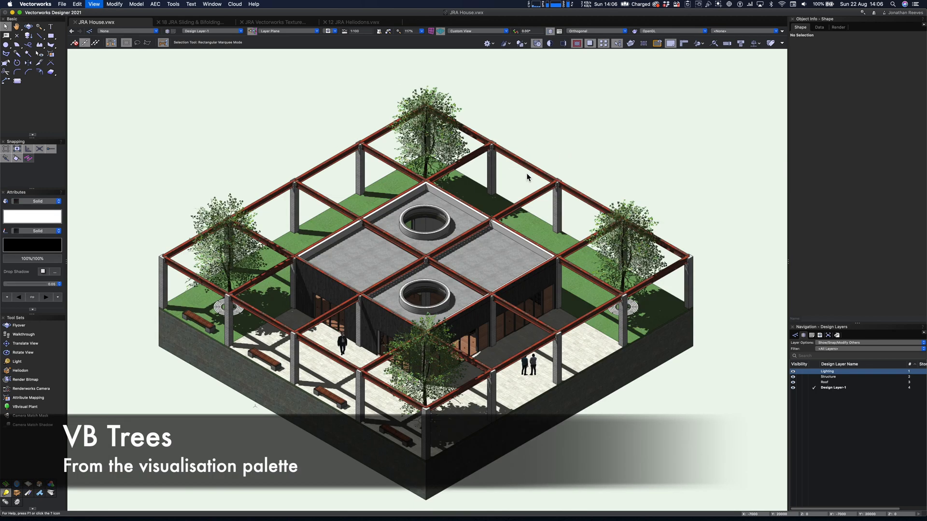
left_click(526, 177)
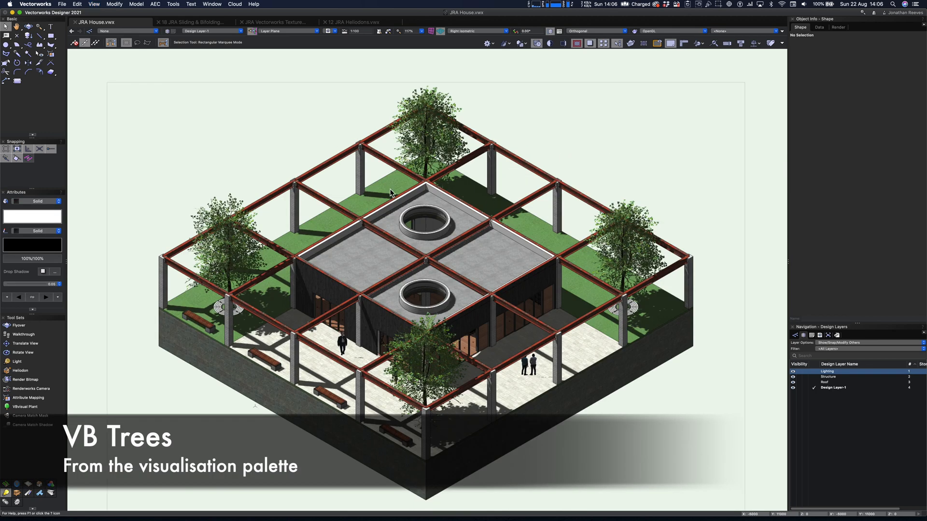
- Create multiple viewports at 1:100 in First Angle Projection for the Front, Top, Right, Left and Isometric views
left_click(93, 4)
left_click(94, 5)
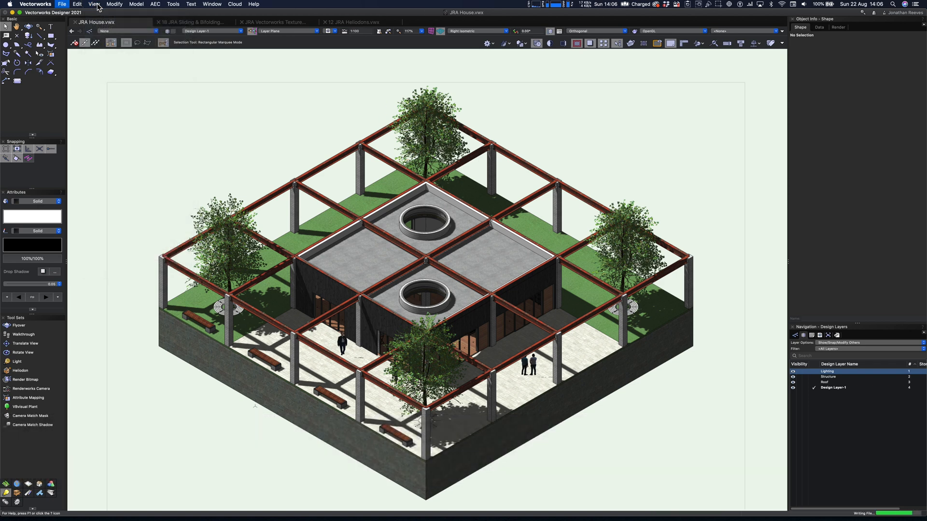
left_click(94, 5)
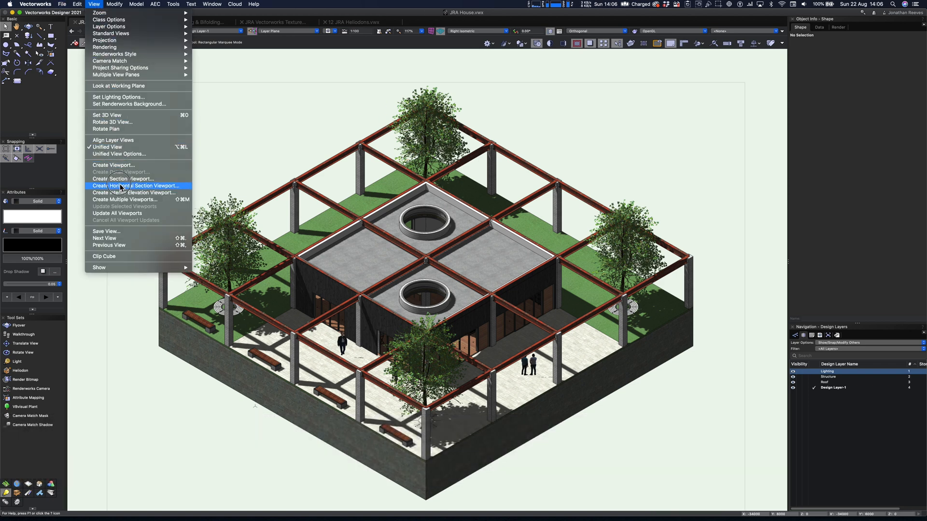
left_click(126, 200)
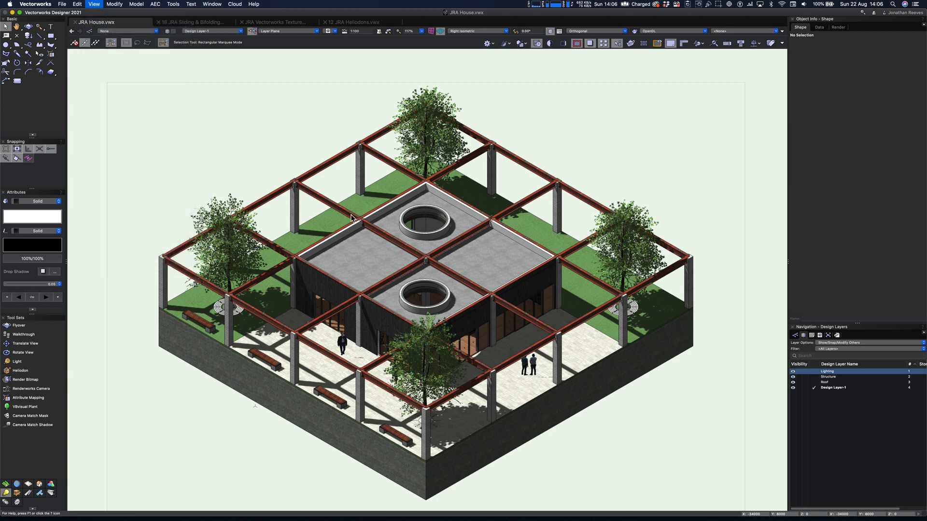
left_click(426, 183)
left_click(426, 211)
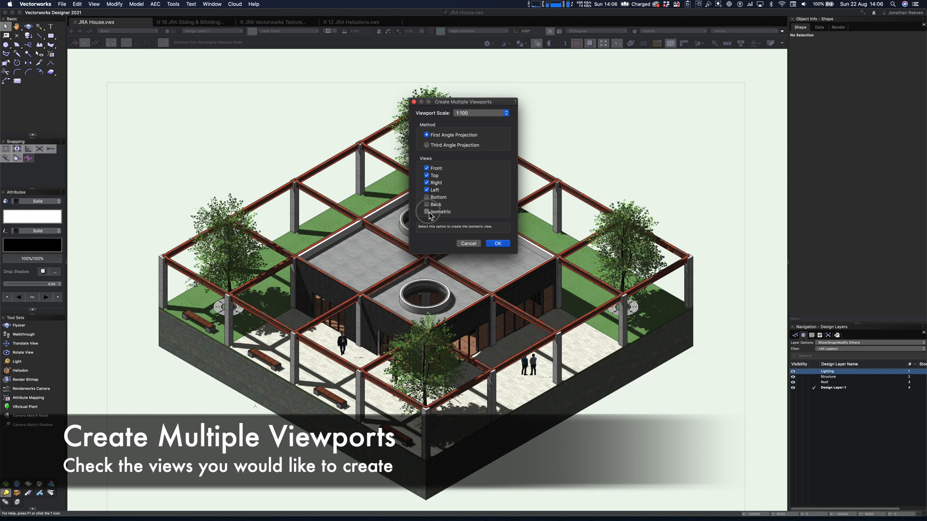
left_click(495, 243)
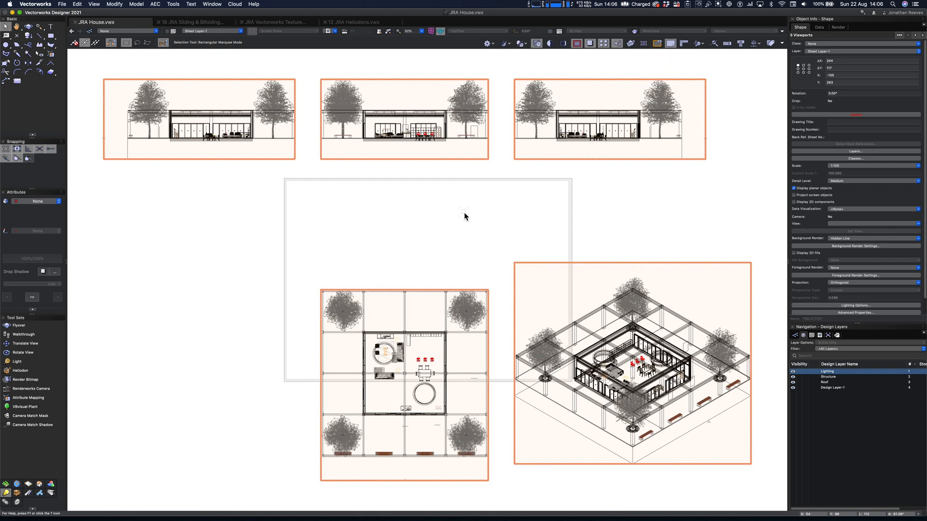
- Set the sheet's page setup to 3 pages horizontally and 2 vertically
key("super+shift+p")
type("3")
key("Tab")
type("2")
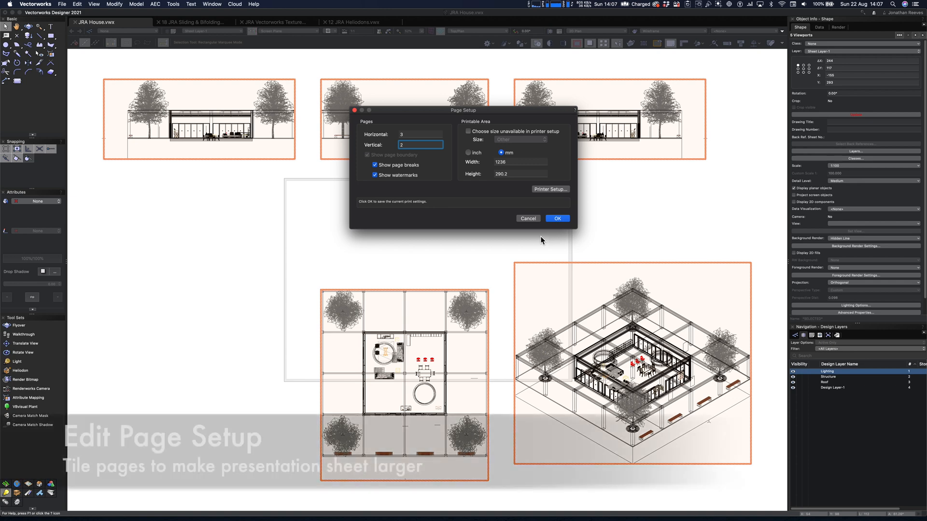
left_click(557, 219)
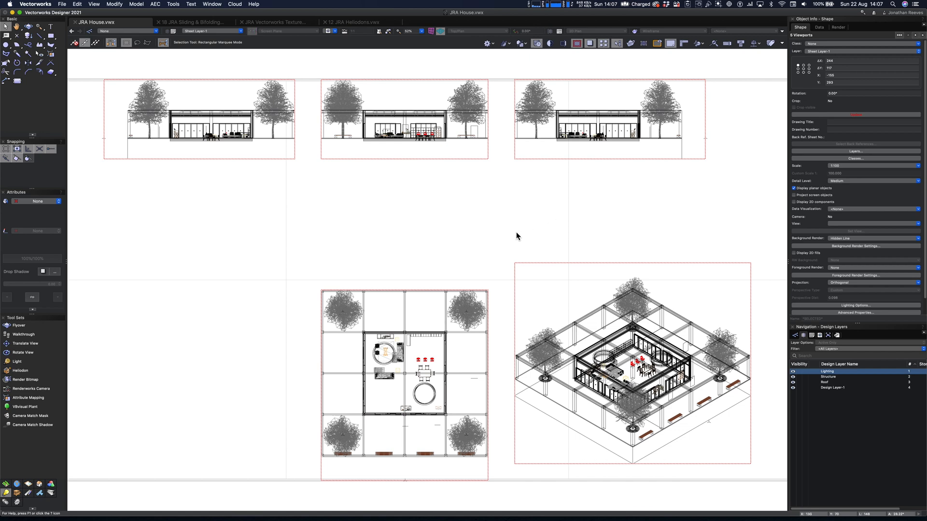
- Move the Top View viewport to the sheet's lower-left area, set its background render to OpenGL and update it
scroll(516, 236, "down", 4)
left_click(478, 220)
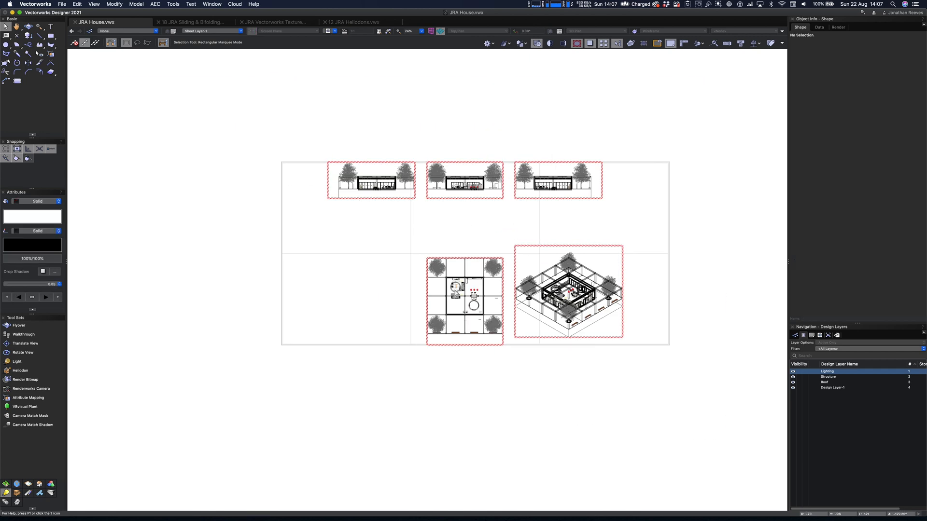
left_click_drag(464, 295, 346, 296)
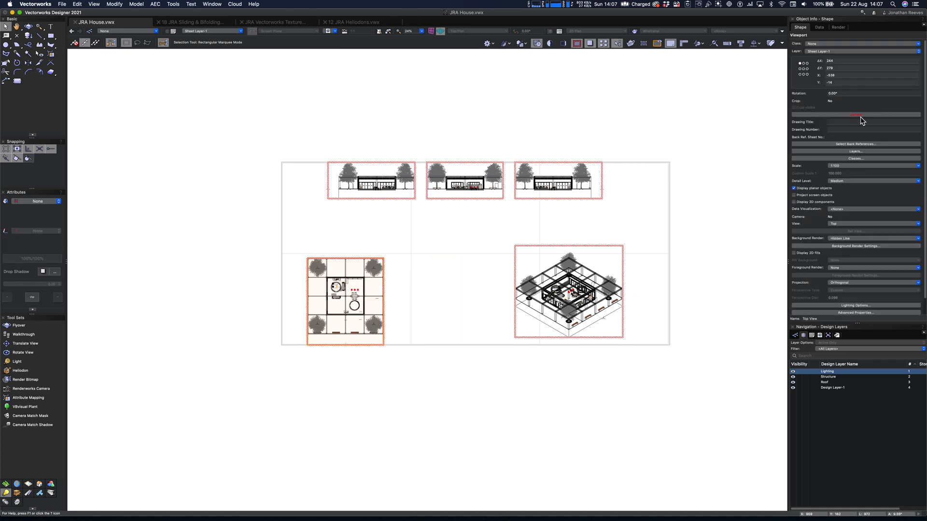
left_click(853, 238)
key("Escape")
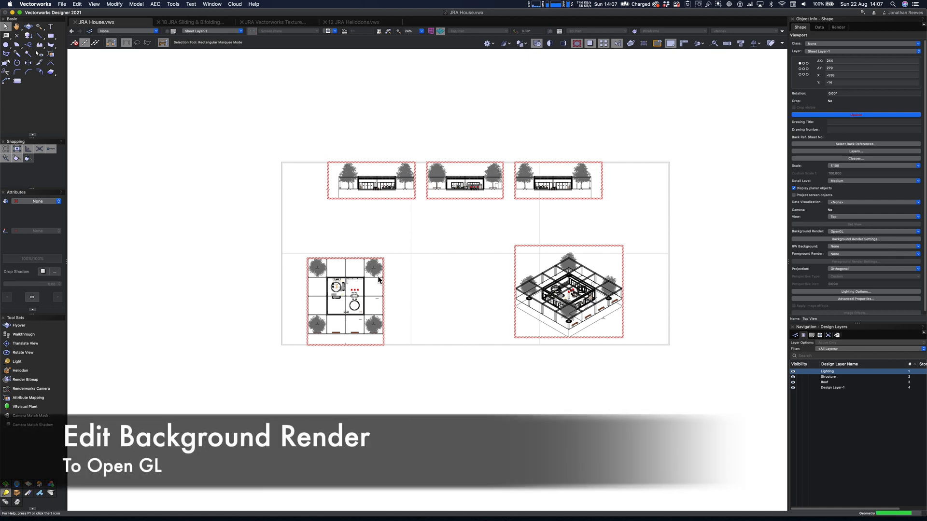
left_click(464, 293)
- Move the Isometric View viewport closer to the plan, set its background render to OpenGL and update it
left_click_drag(568, 303, 477, 305)
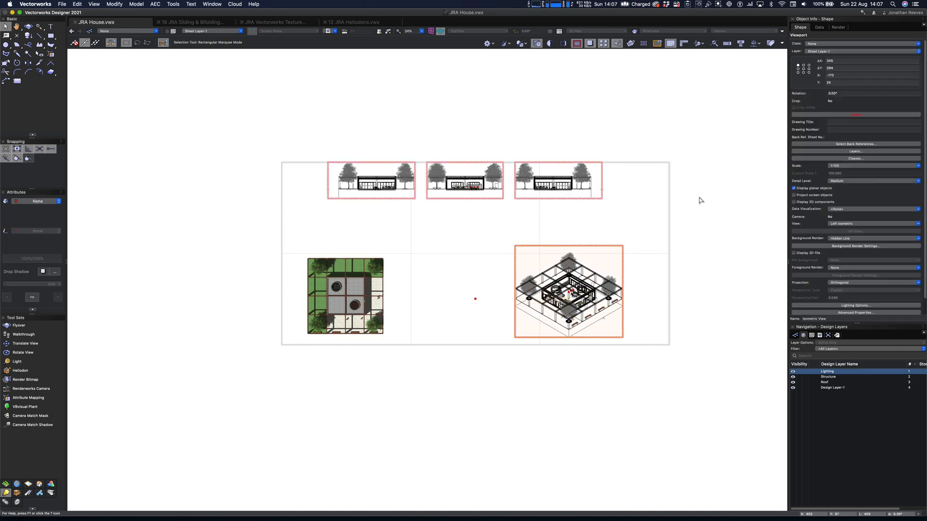
left_click(846, 240)
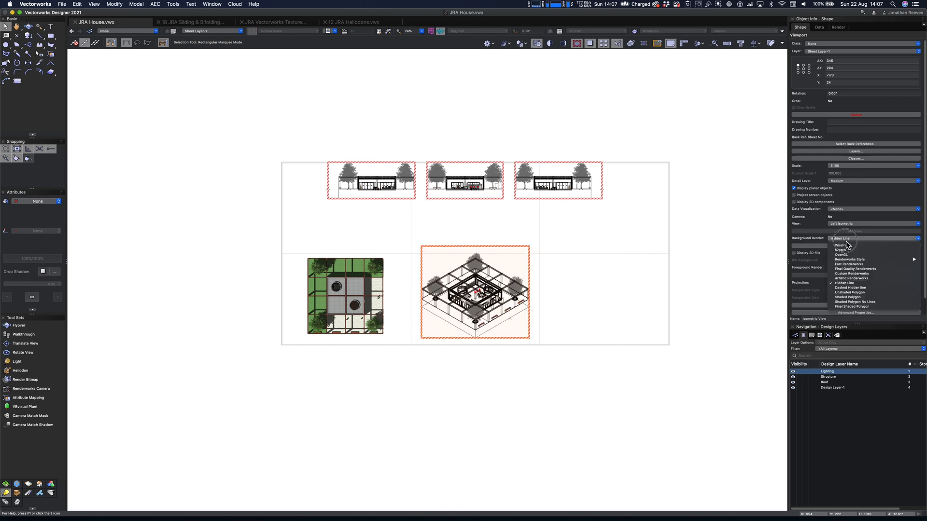
left_click(841, 254)
left_click(845, 116)
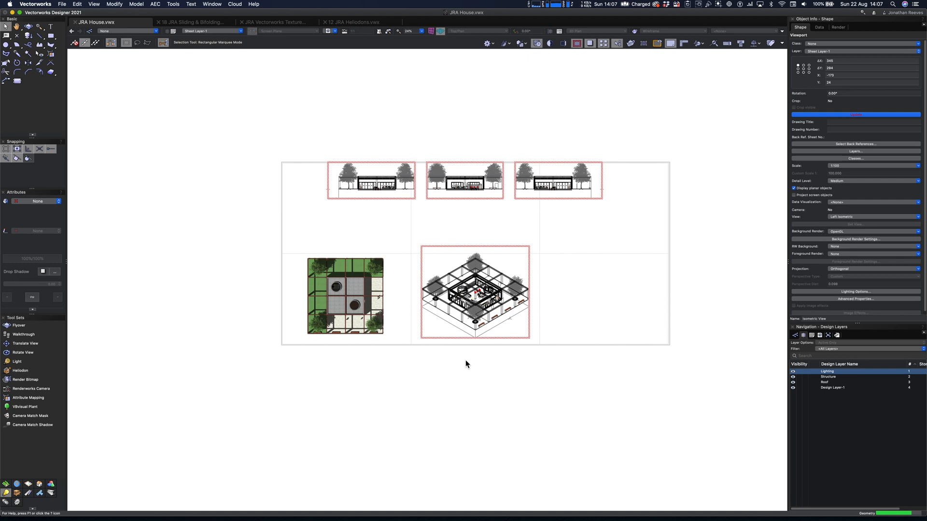
left_click(372, 234)
key("c")
left_click_drag(306, 124, 614, 234)
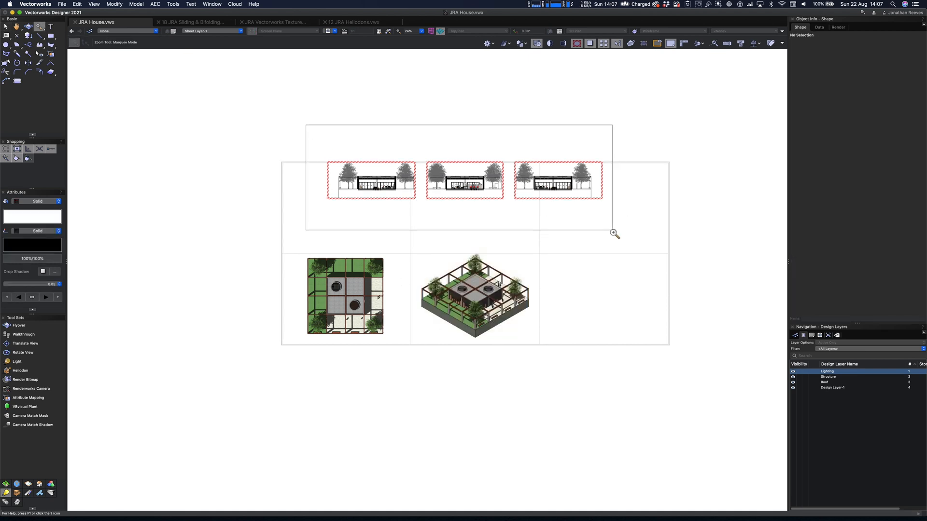
key("Escape")
- Move the three elevation viewports down together so they sit clear of the sheet's upper border
key("x")
left_click_drag(289, 124, 589, 216)
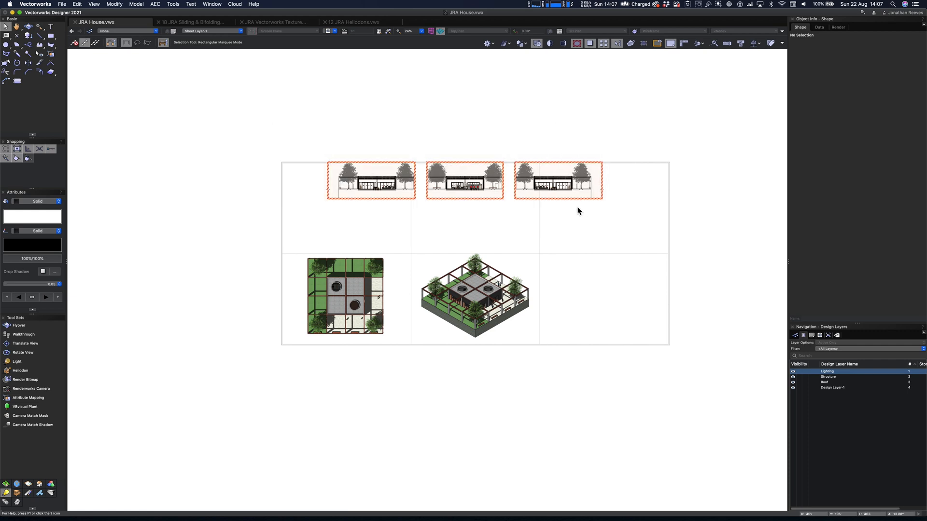
left_click_drag(532, 186, 539, 220)
key("super+6")
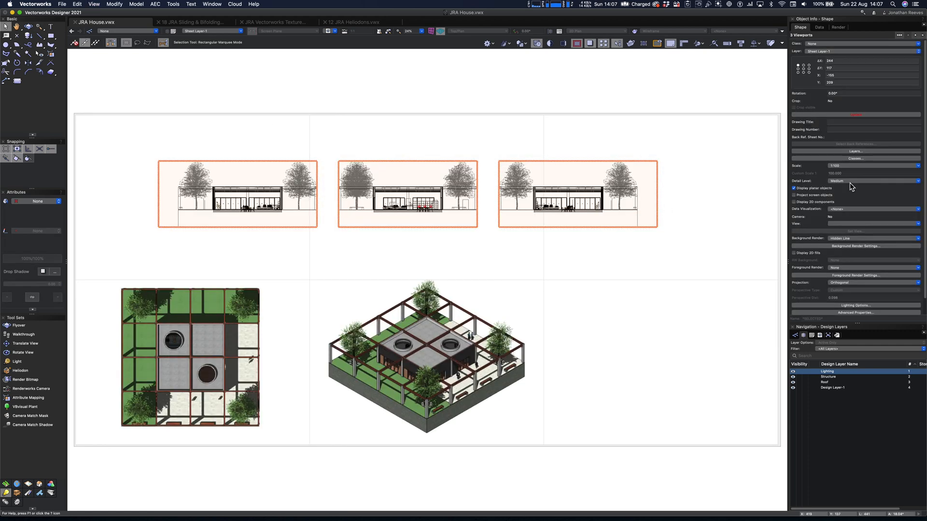
- Set the background render of the three elevation viewports to OpenGL and update them
left_click(846, 238)
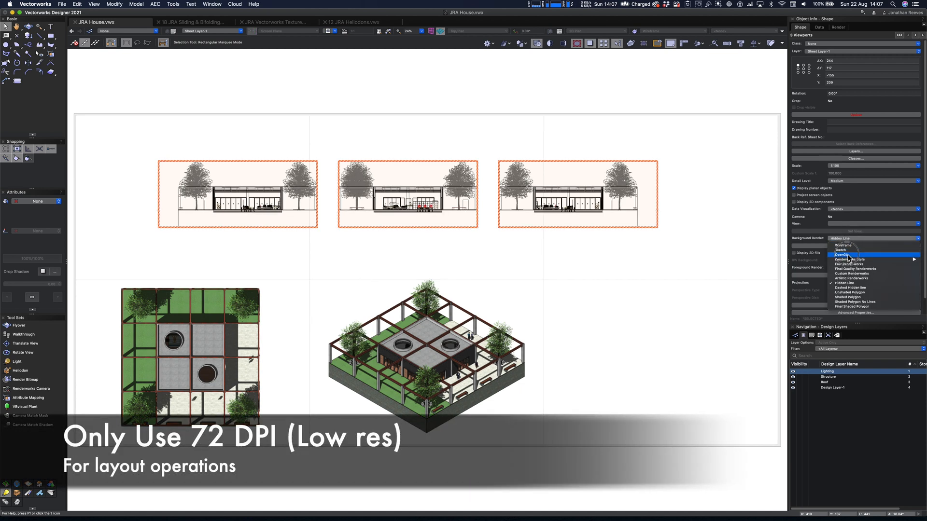
left_click(848, 138)
left_click(846, 115)
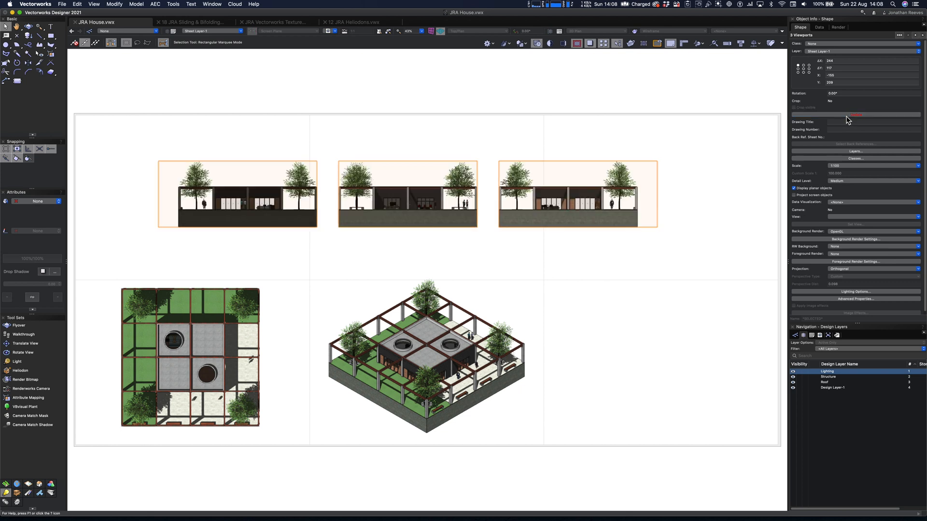
left_click(412, 239)
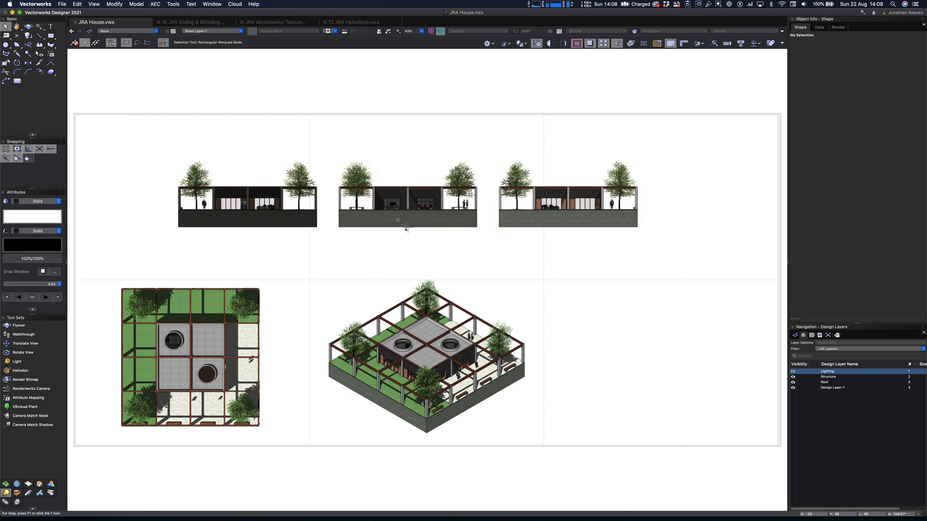
- In the Right View viewport's classes, show the right heliodon class, hide the front heliodon class, and update the viewport
left_click(298, 222)
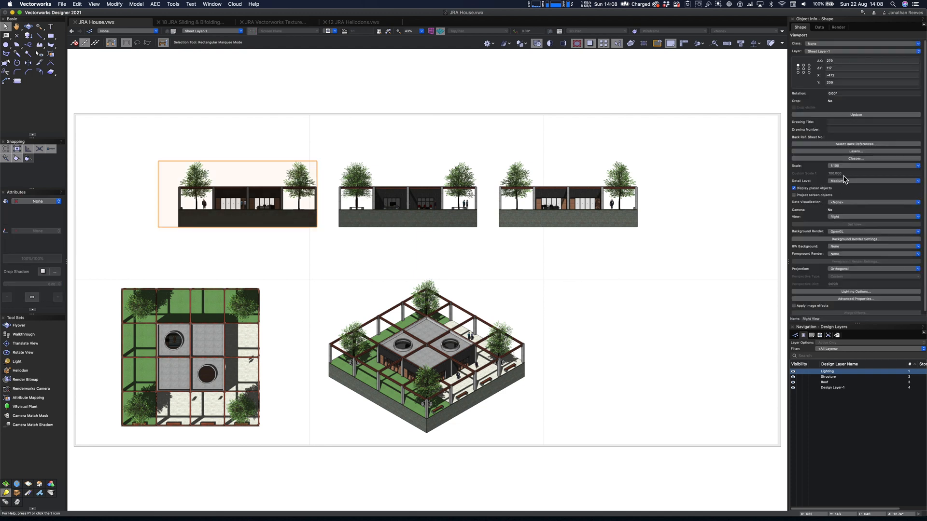
left_click(851, 159)
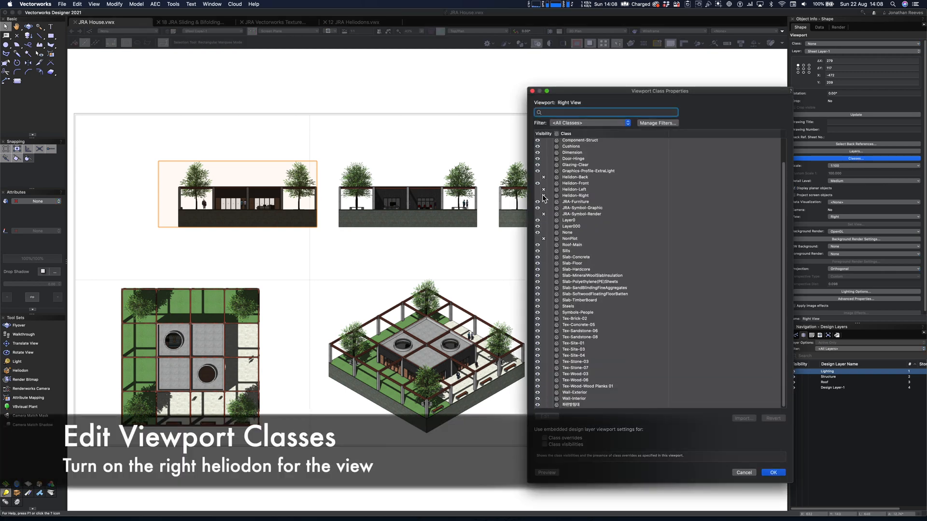
left_click(540, 192)
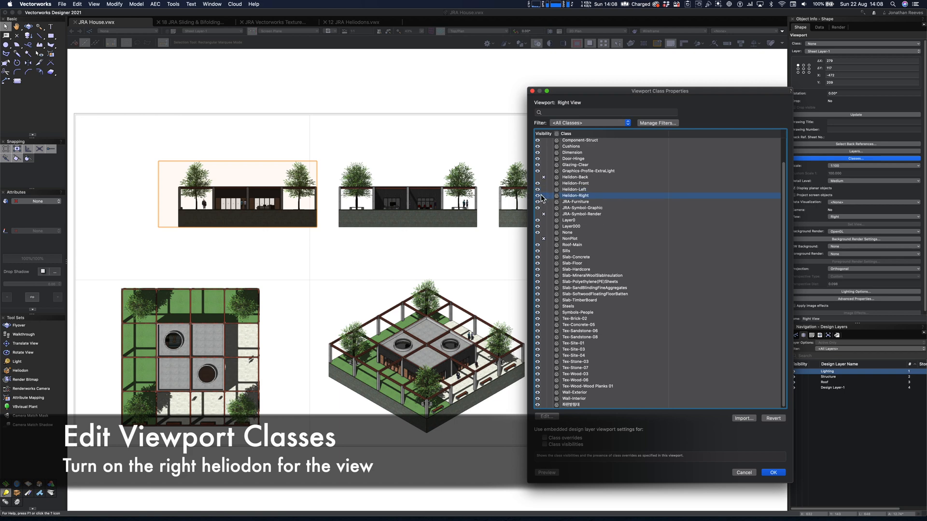
left_click(544, 183)
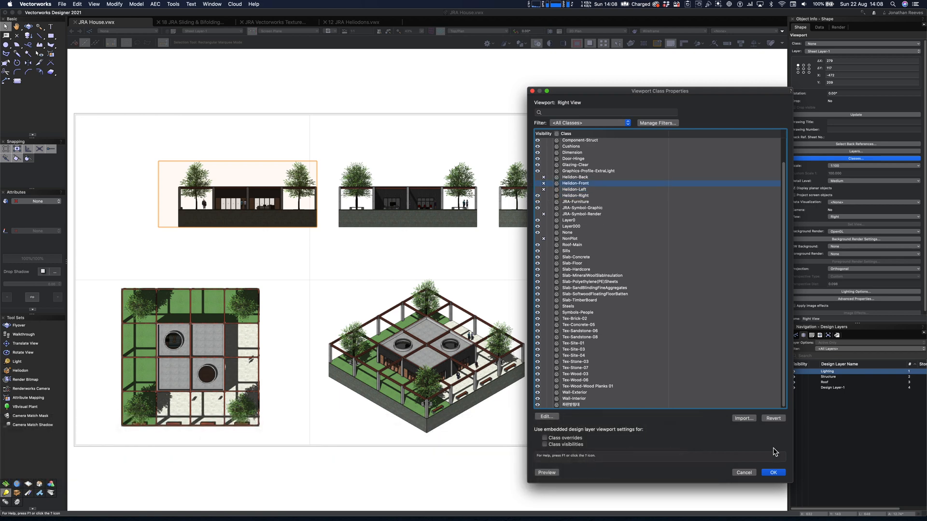
left_click(773, 473)
key("c")
left_click_drag(166, 162, 321, 242)
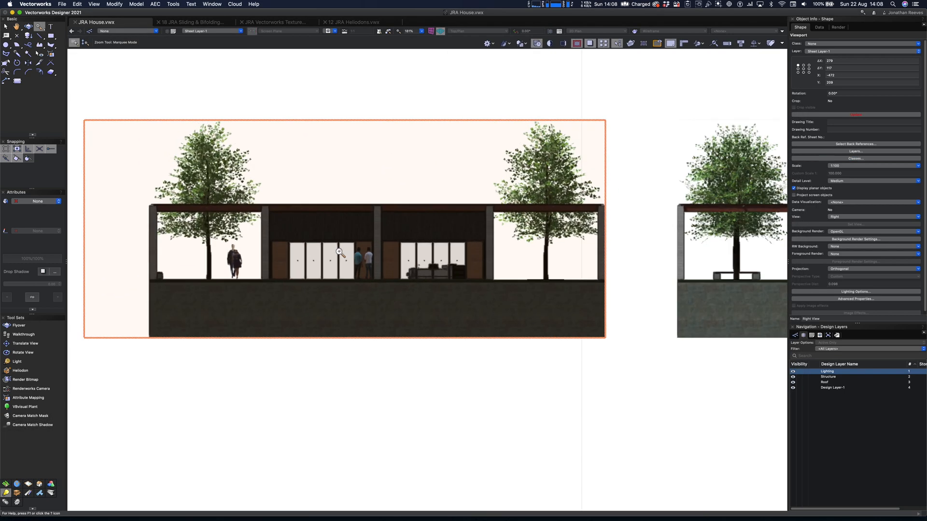
key("x")
left_click(824, 114)
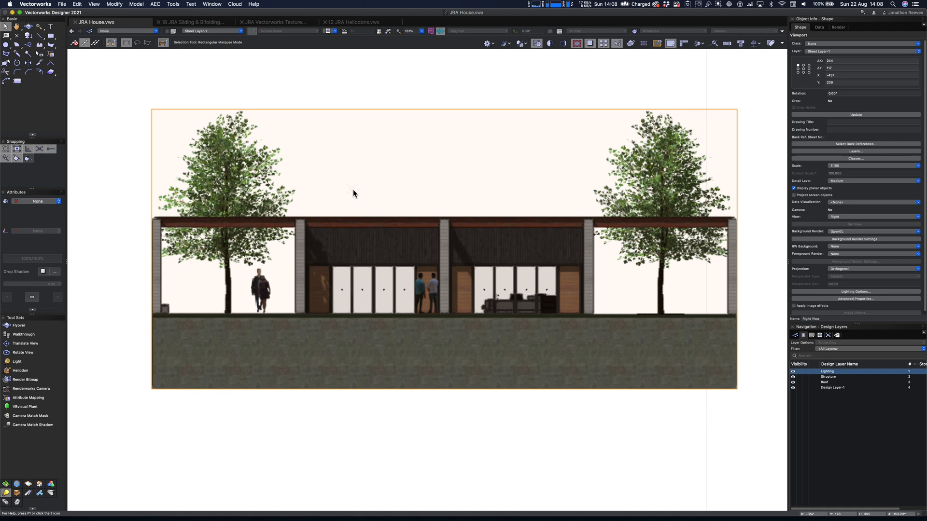
- In the Left View viewport's classes, show the left heliodon class, hide the front heliodon class, and update the viewport
scroll(523, 251, "down", 4)
middle_click_drag(699, 286, 346, 243)
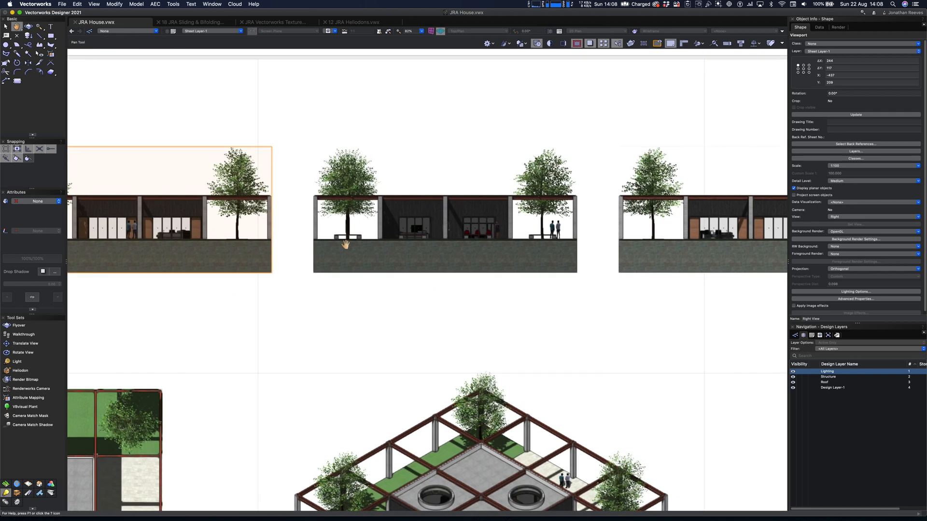
left_click(411, 241)
scroll(434, 246, "up", 2)
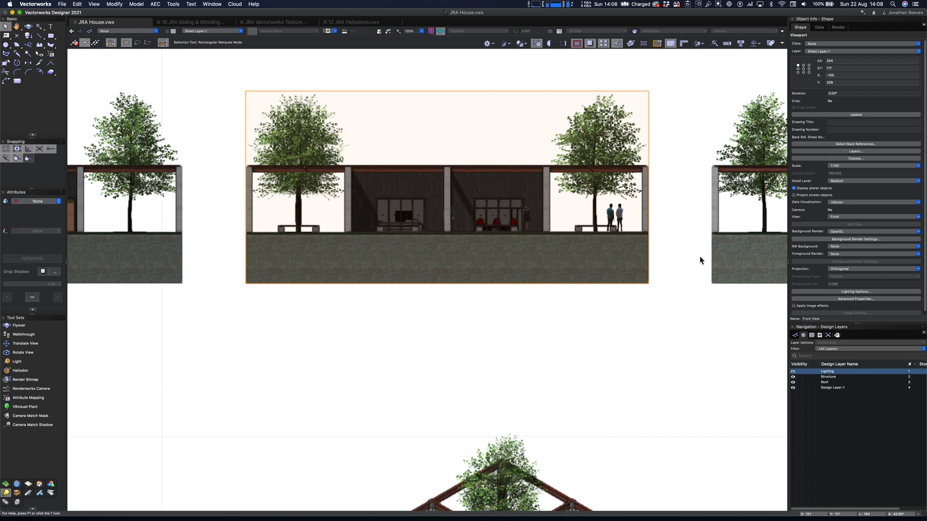
middle_click_drag(676, 258, 347, 250)
left_click(561, 241)
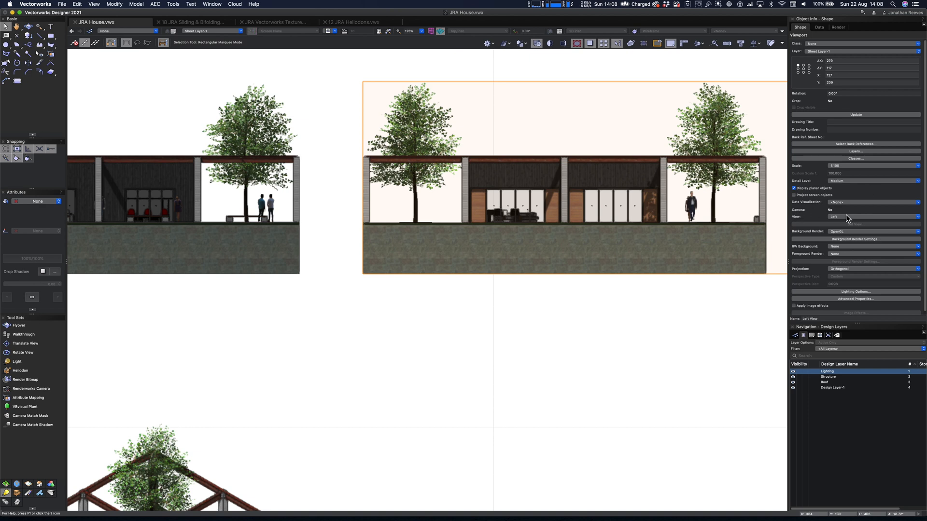
left_click(854, 159)
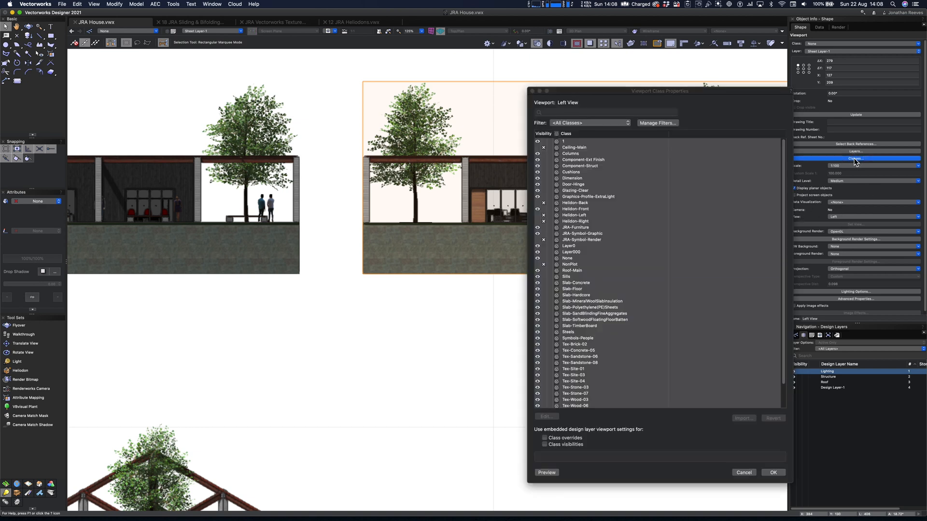
left_click(538, 215)
left_click(543, 209)
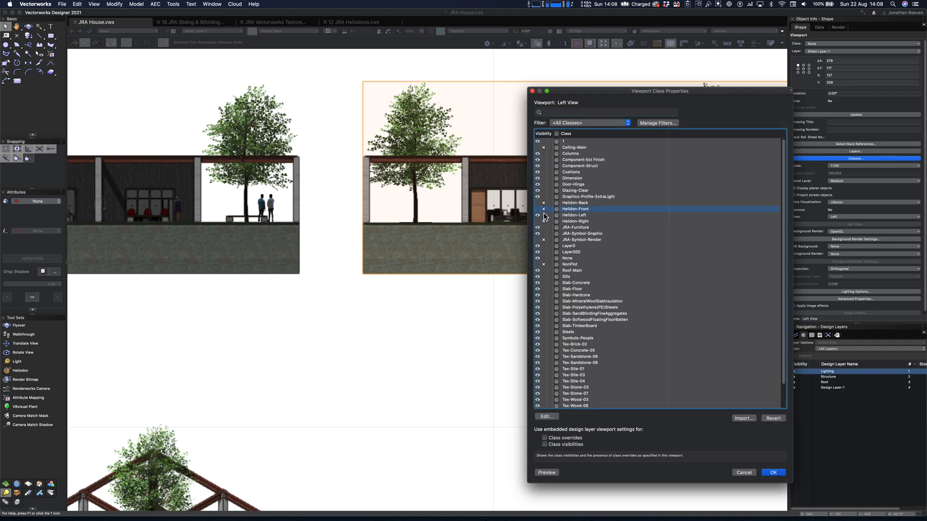
left_click(773, 473)
left_click(856, 115)
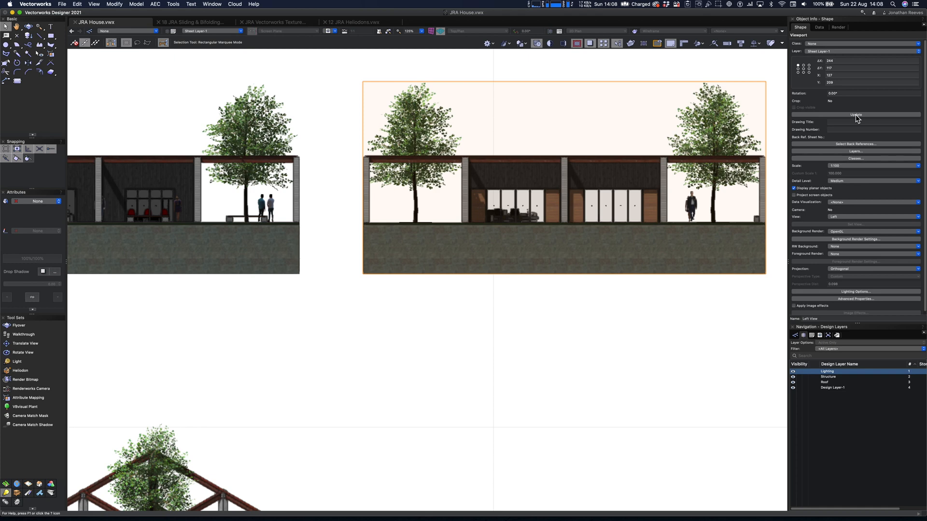
- In the lighting options of all five sheet viewports, set ambient brightness to 55% and enable ambient occlusion with a size of 750
scroll(452, 230, "down", 5)
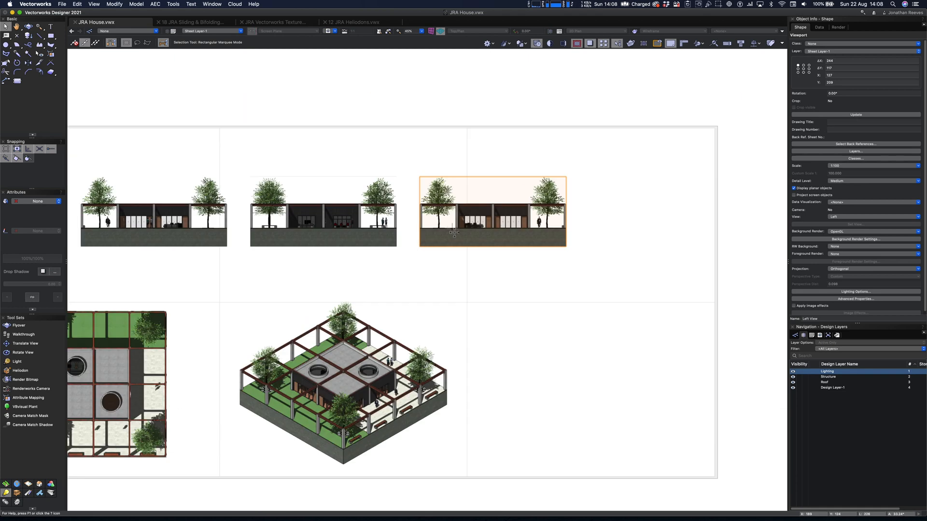
scroll(343, 245, "down", 4)
key("c")
left_click_drag(158, 164, 549, 408)
key("x")
left_click_drag(137, 86, 695, 447)
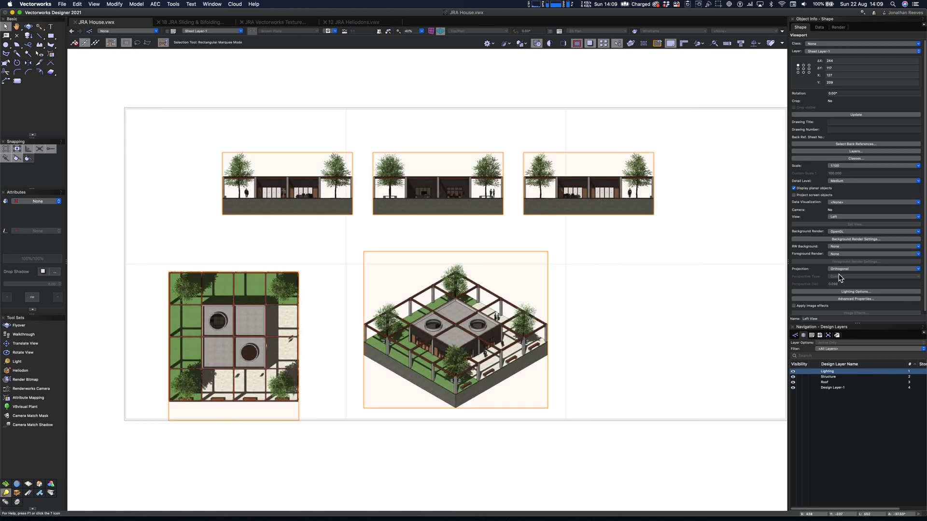
left_click(855, 289)
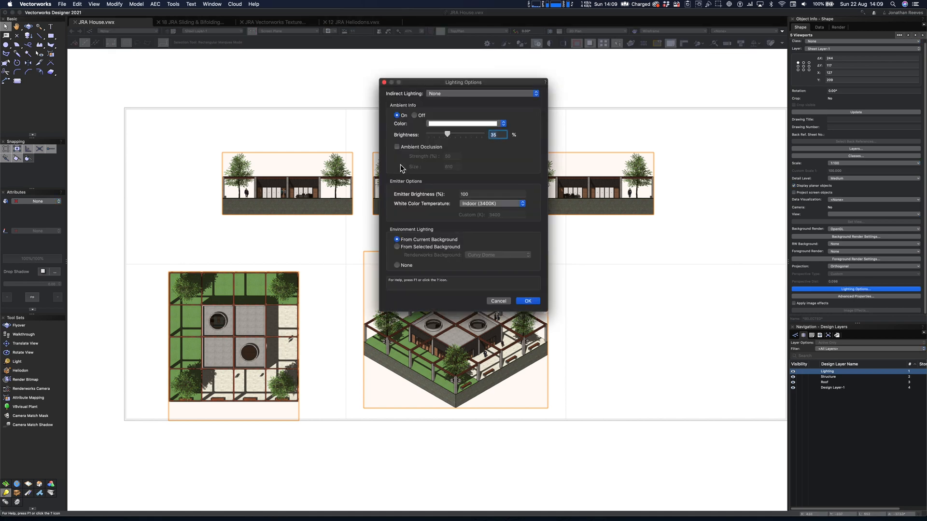
type("55")
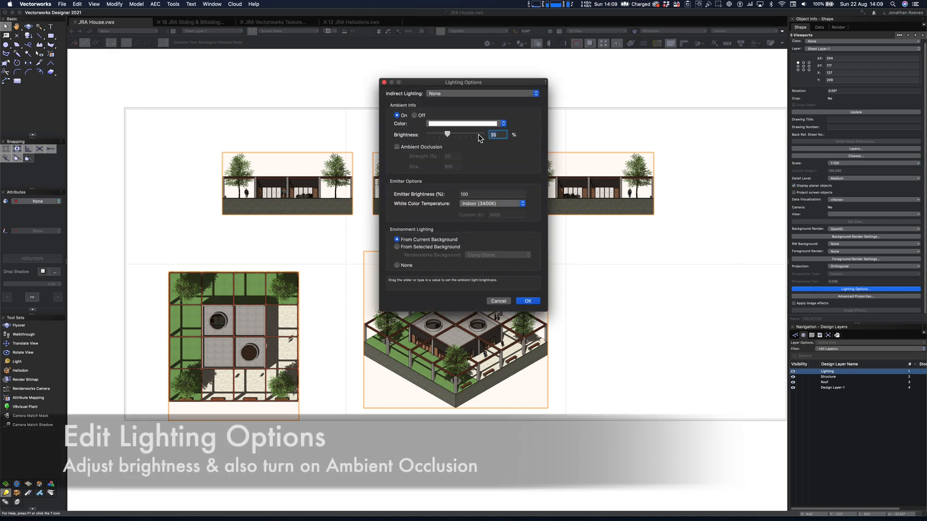
left_click(398, 147)
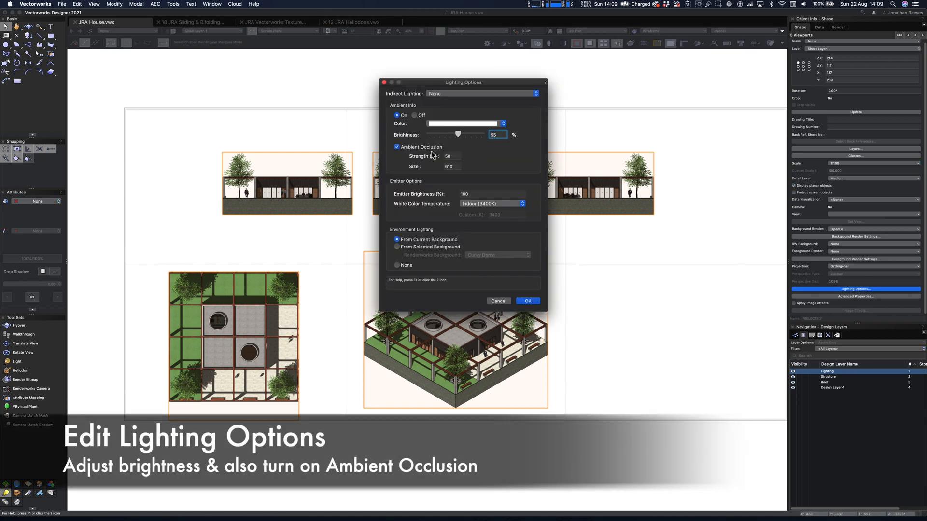
double_click(449, 167)
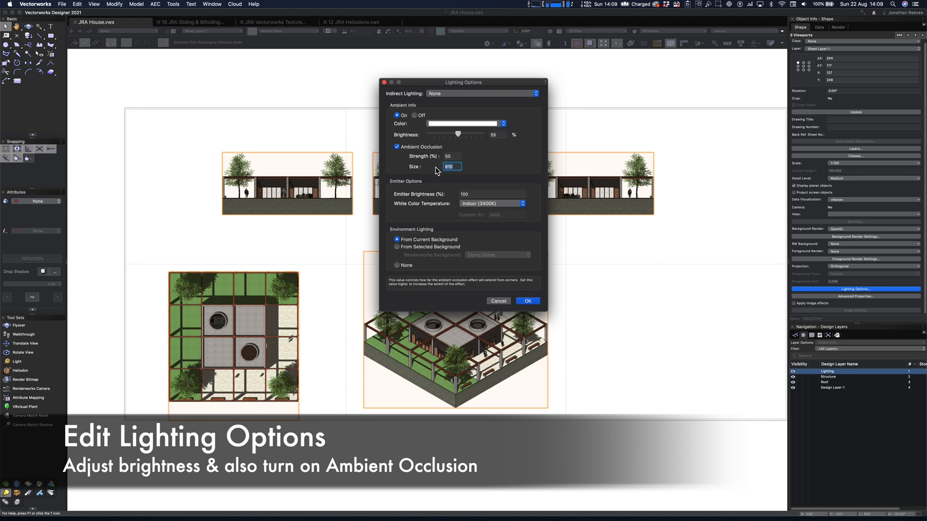
type("750")
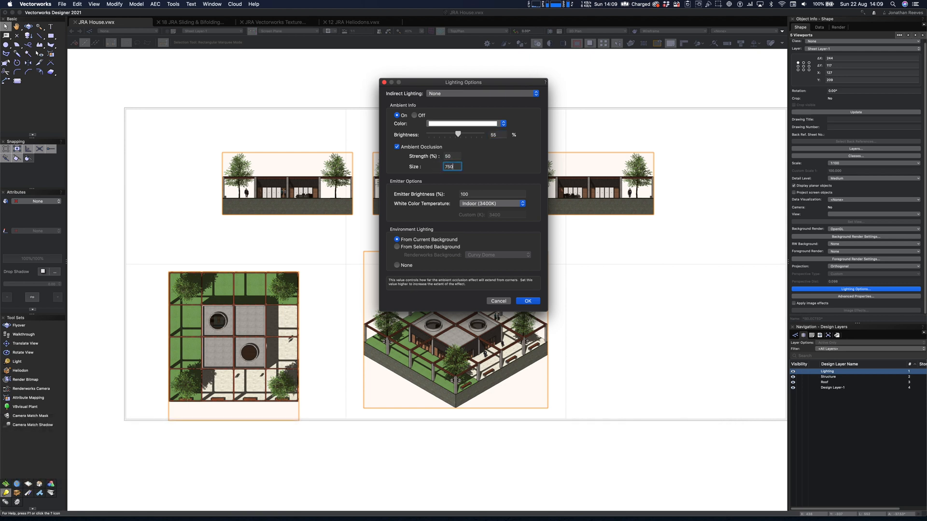
key("Return")
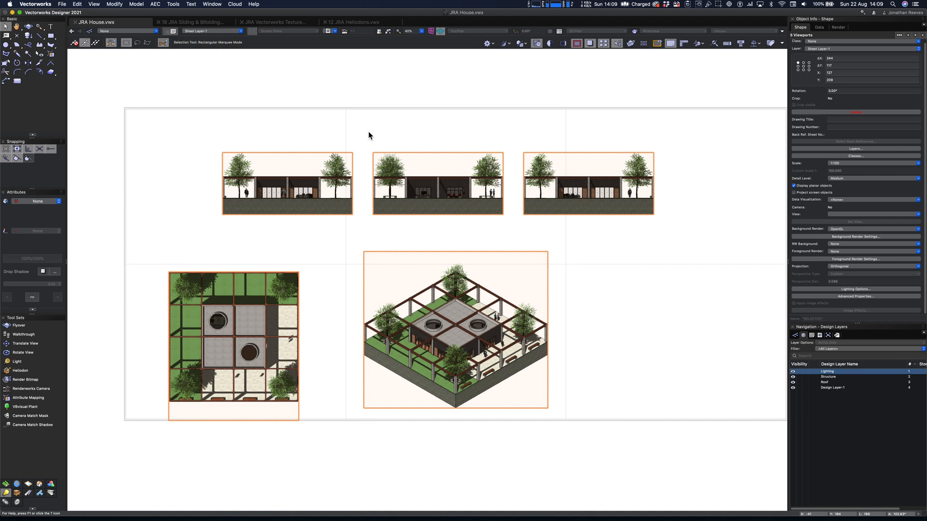
- Set the resolution of Sheet Layer-1 to 300 DPI in the Organization settings
key("super+shift+o")
left_click(387, 159)
type("3")
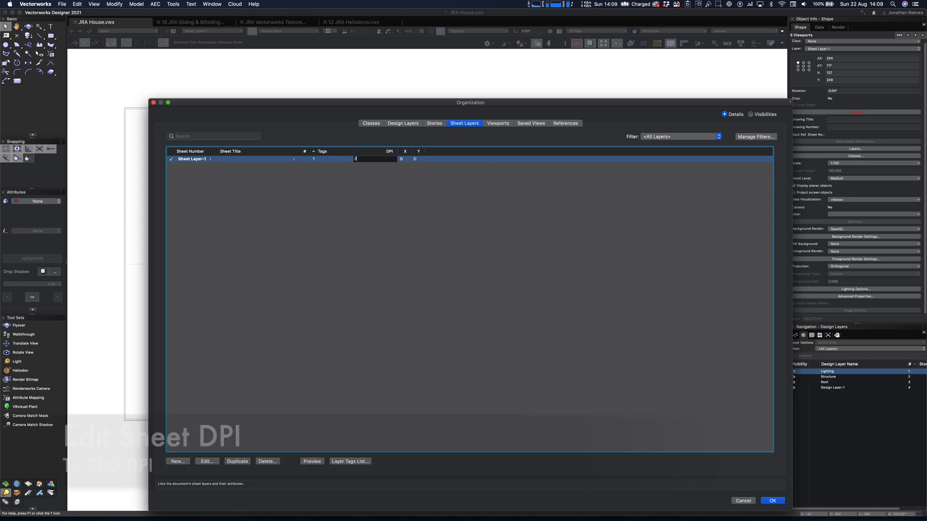
type("00")
key("Return")
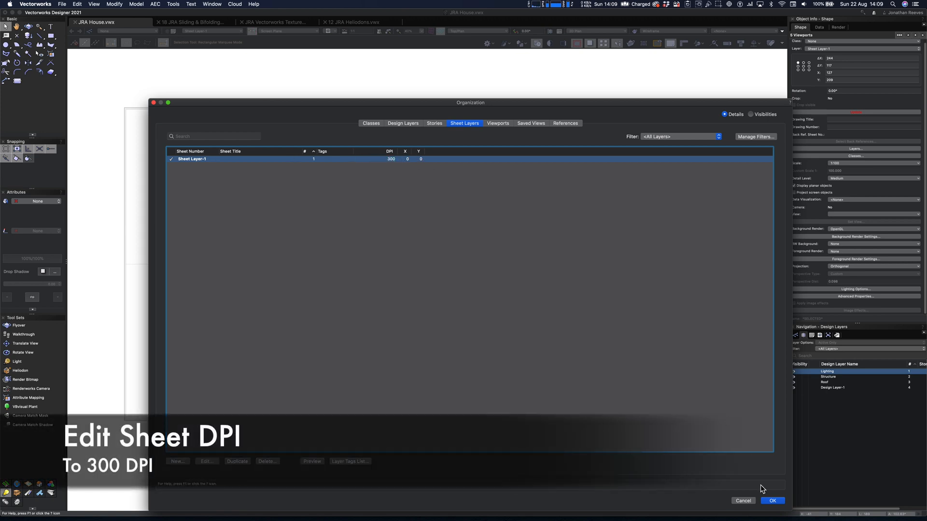
left_click(772, 501)
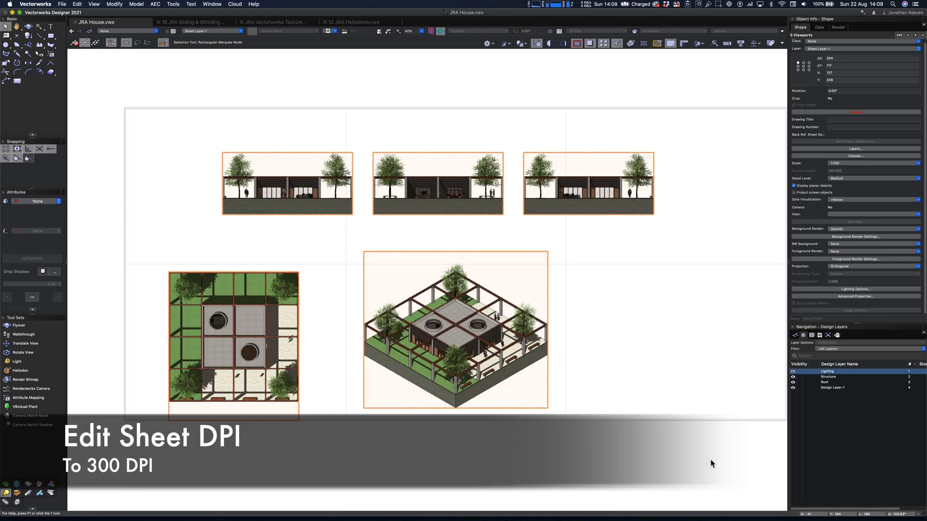
- Update all five selected viewports so they re-render with the new lighting and resolution
key("c")
left_click_drag(529, 405, 528, 404)
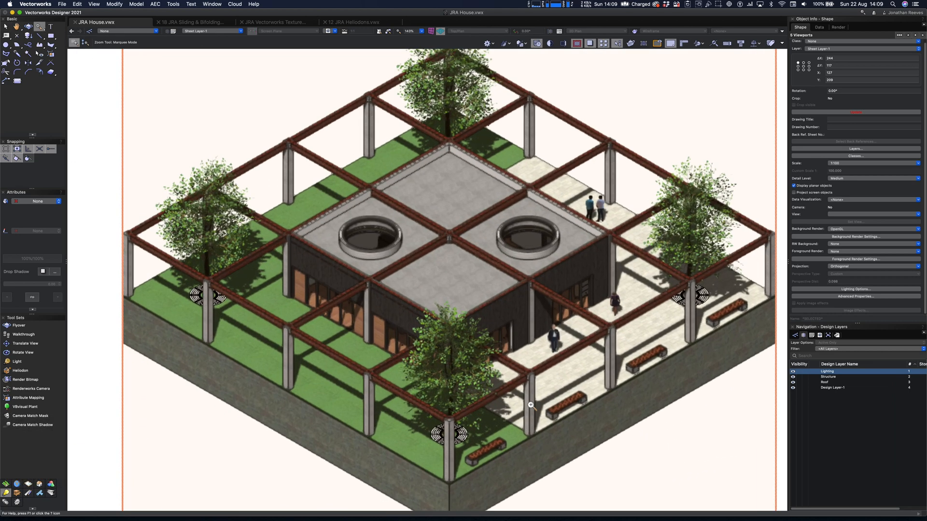
left_click(844, 113)
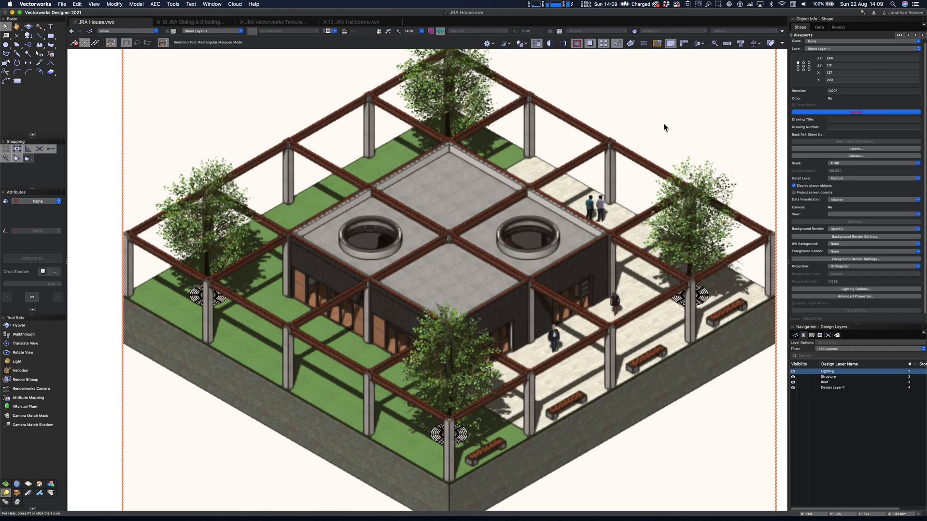
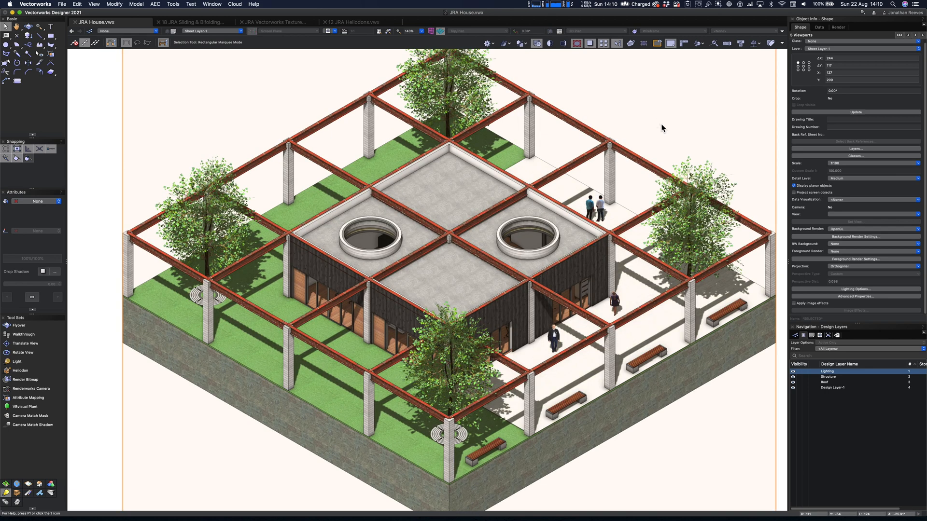
- Examine the re-rendered isometric, elevation and plan viewports on the sheet at close range
key("c")
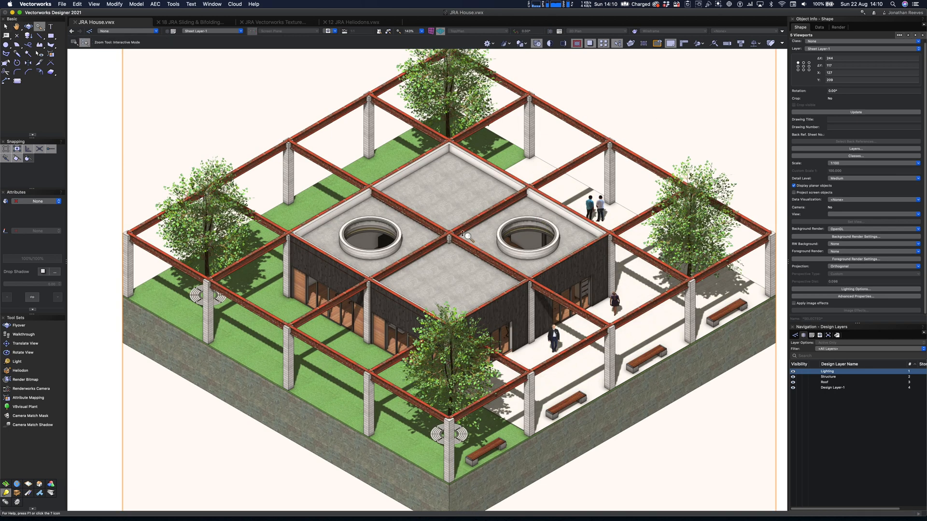
left_click_drag(438, 275, 445, 275)
left_click_drag(412, 212, 409, 191)
key("space")
left_click_drag(671, 198, 406, 260)
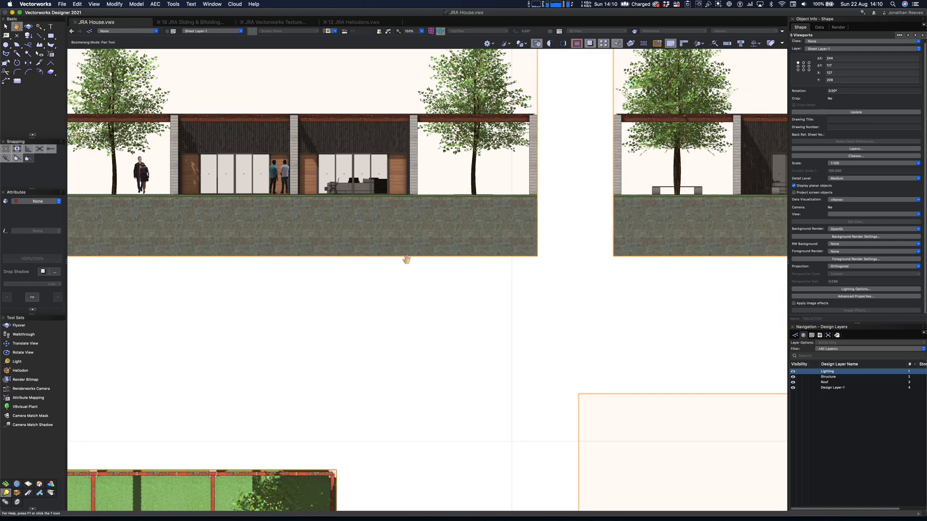
left_click_drag(253, 417, 222, 195)
left_click_drag(488, 147, 512, 76)
left_click_drag(374, 323, 378, 190)
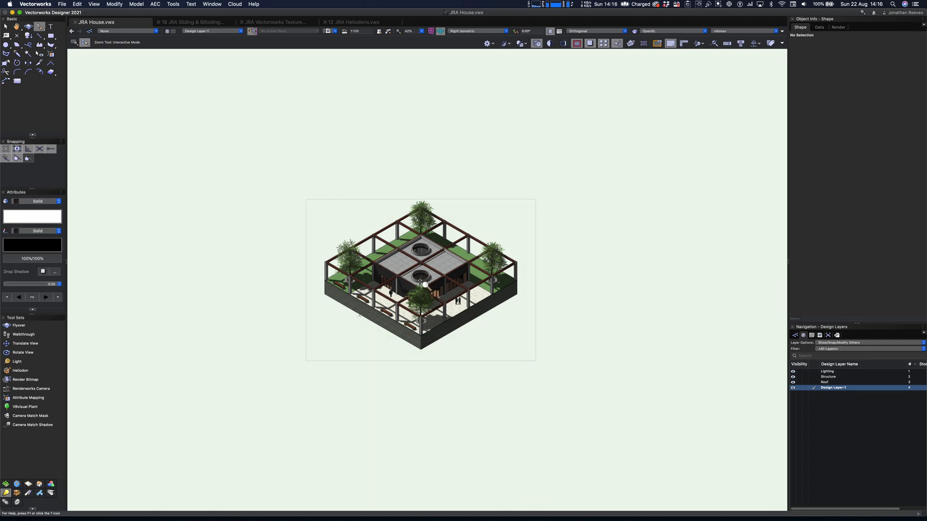
- Enable the Clip Cube in the model's right isometric view and push its bench-side face inward about 15985 to cut through the building
left_click_drag(420, 282, 551, 123)
key("x")
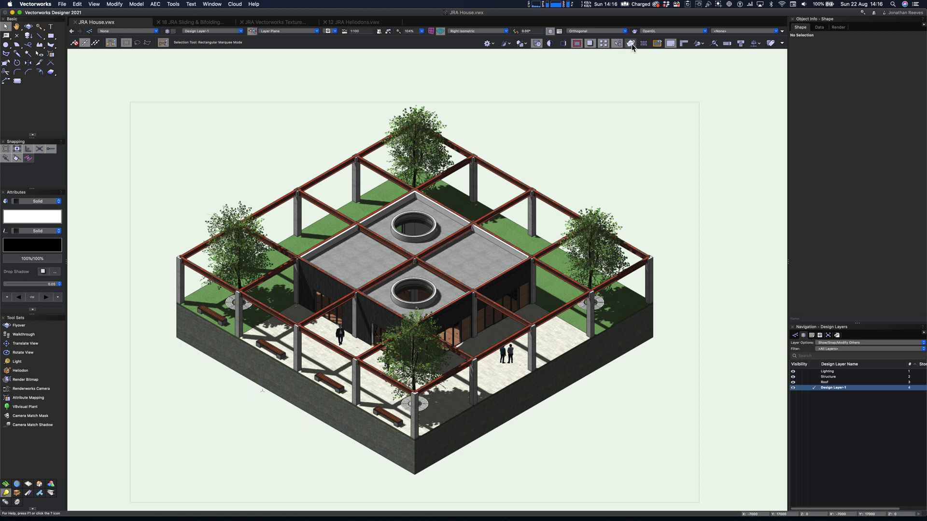
left_click(631, 43)
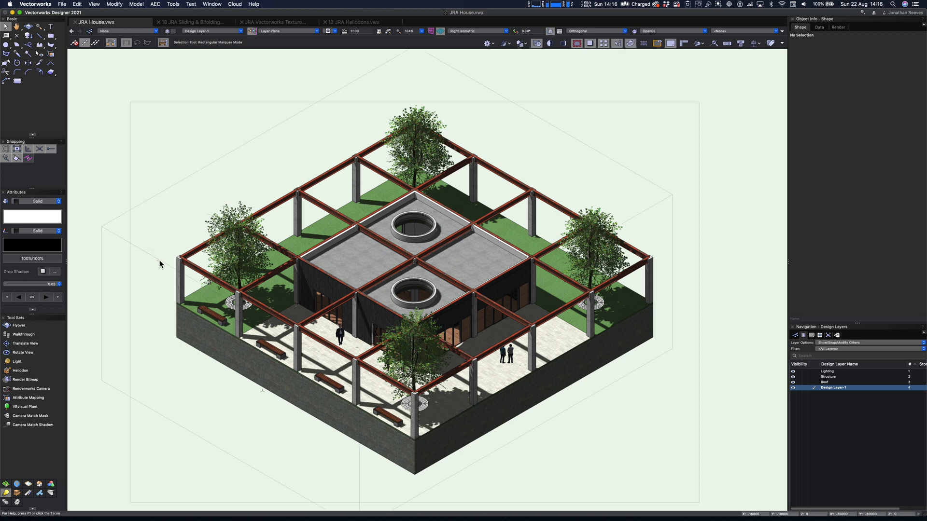
left_click(166, 285)
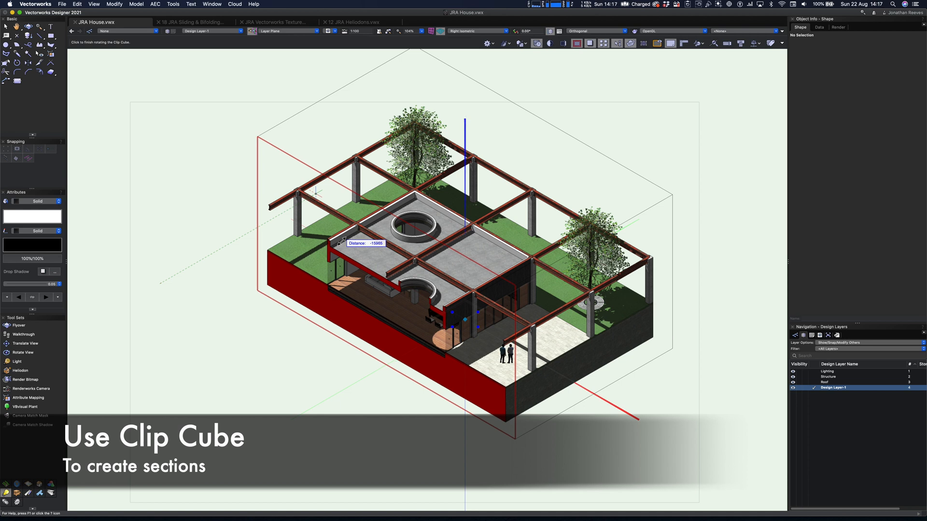
left_click(342, 241)
- Create a section viewport from the cut face of the Clip Cube on Sheet Layer-1, without a drawing label and with OpenGL background rendering
right_click(276, 172)
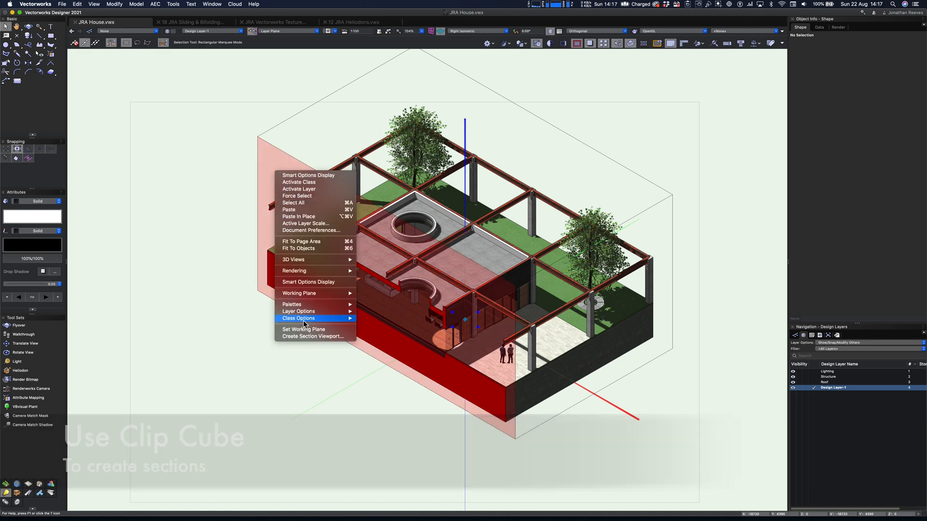
left_click(302, 337)
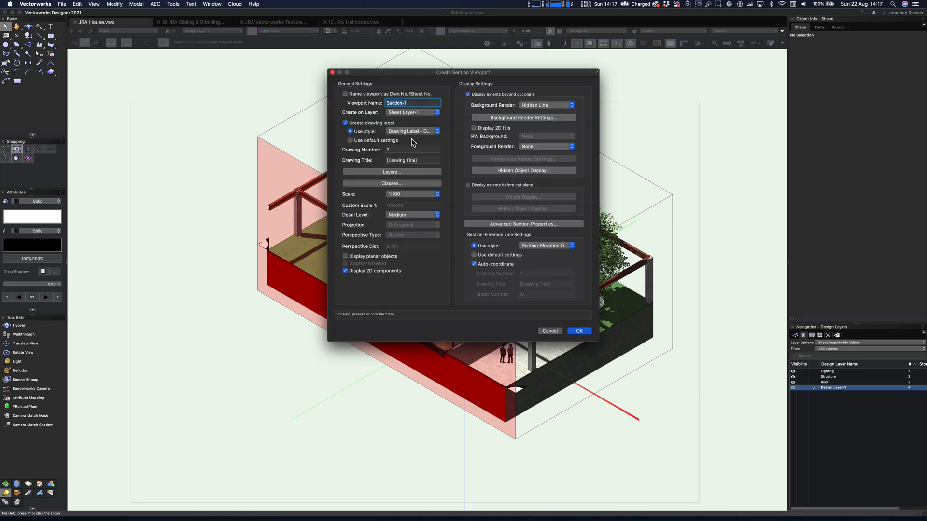
left_click(345, 122)
left_click(531, 105)
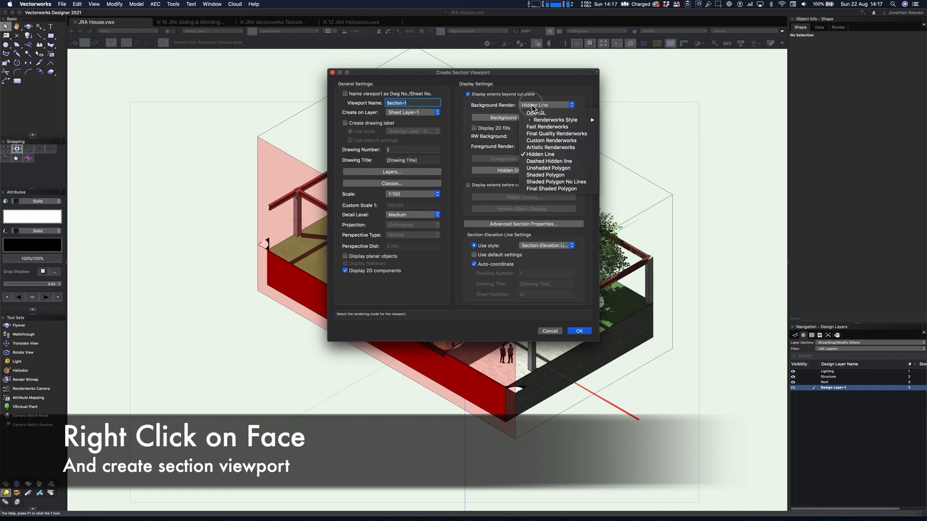
left_click(535, 113)
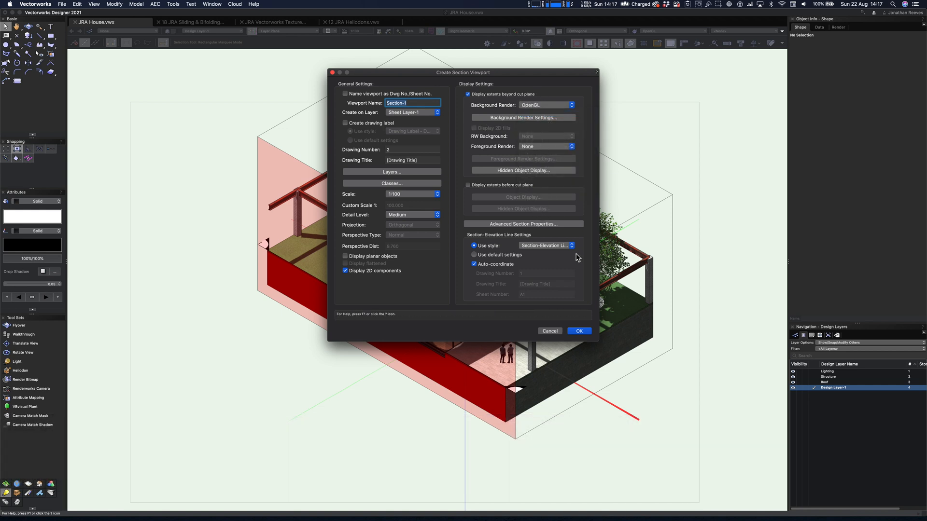
left_click(582, 332)
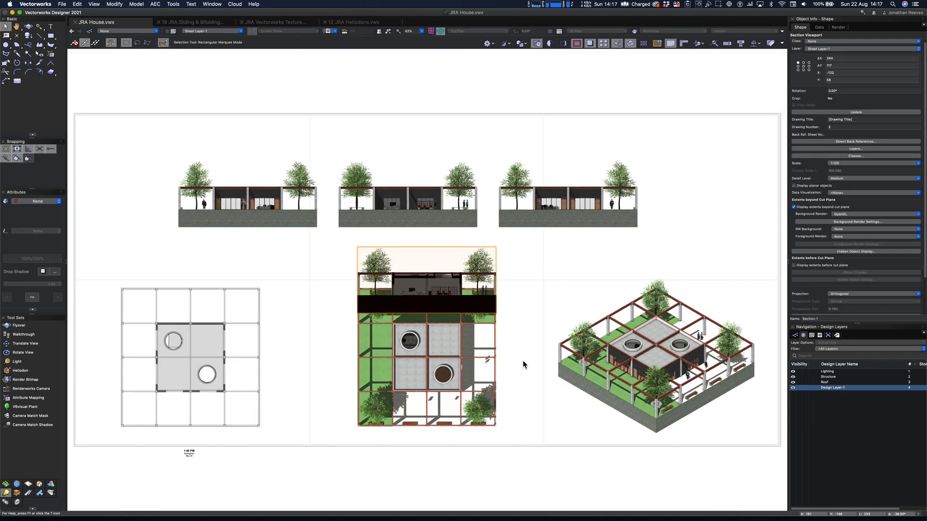
- Arrange the new section viewport beside the elevations, shifting the three elevation viewports sideways so all four fit in one row on the sheet
left_click_drag(428, 288, 710, 200)
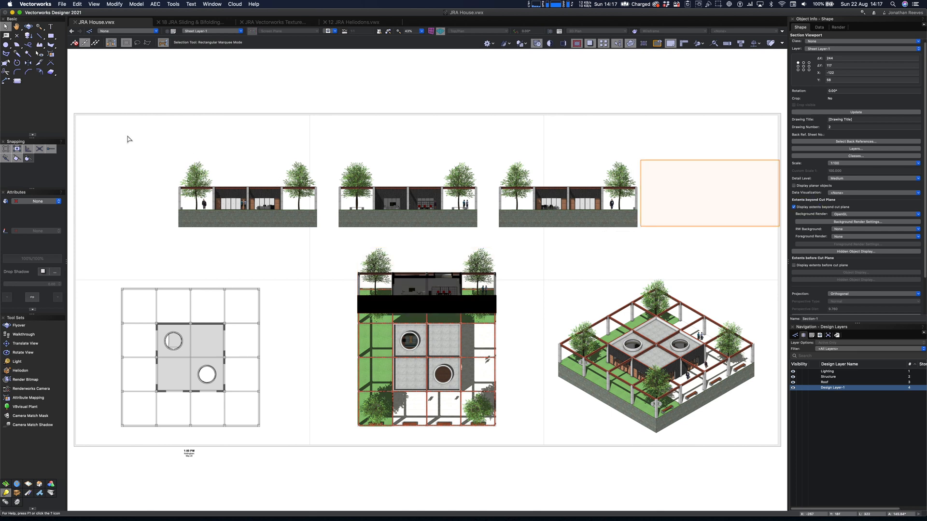
left_click_drag(319, 192, 630, 256)
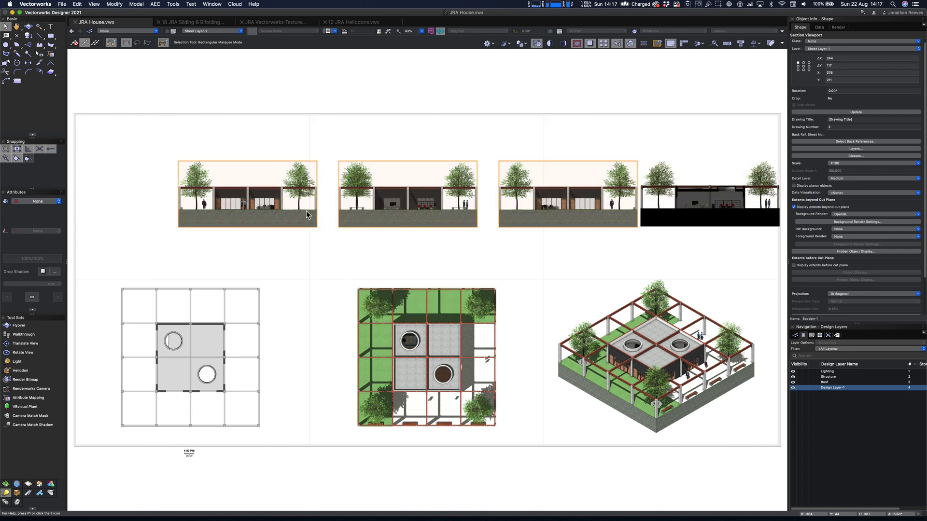
mouse_move(267, 208)
left_mouse_down()
mouse_move(198, 209)
mouse_move(267, 208)
left_mouse_up()
left_click(627, 213)
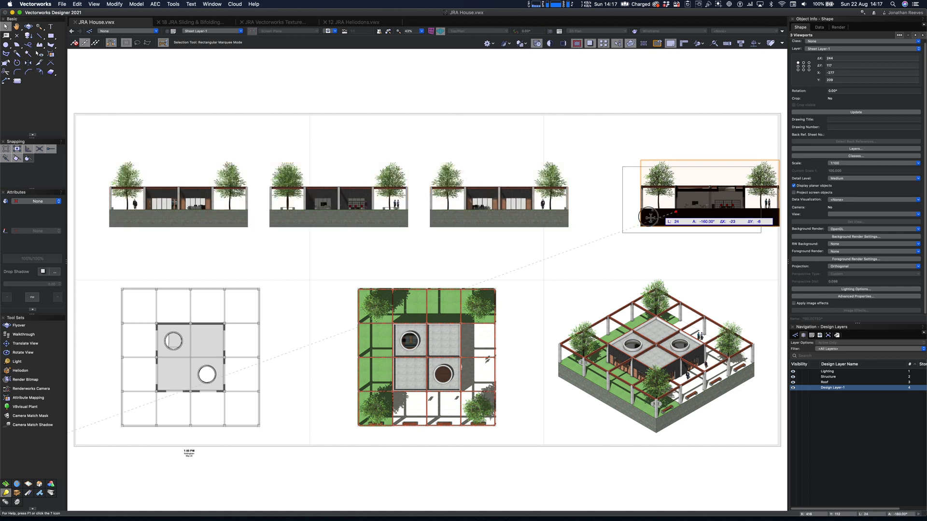
left_click(612, 226)
- Set the section viewport's projection to Perspective with a Custom perspective type and a perspective distance of 5
key("c")
left_click_drag(582, 135, 739, 255)
left_click_drag(688, 222, 651, 168)
key("u")
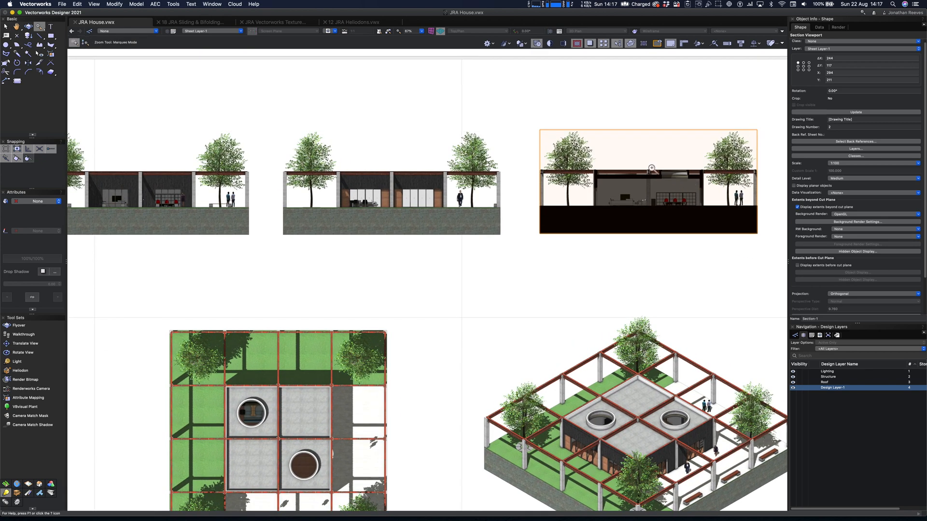
left_click(653, 179)
key("x")
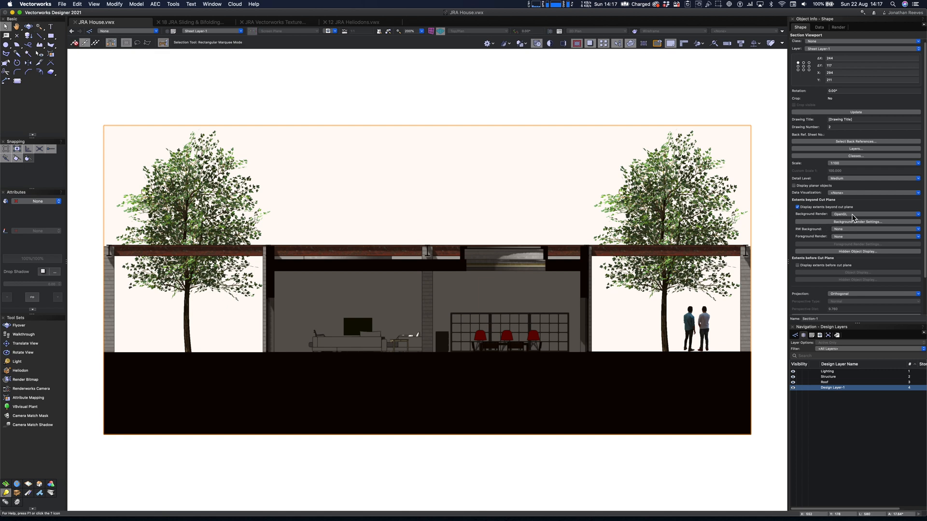
left_click(852, 294)
left_click(849, 304)
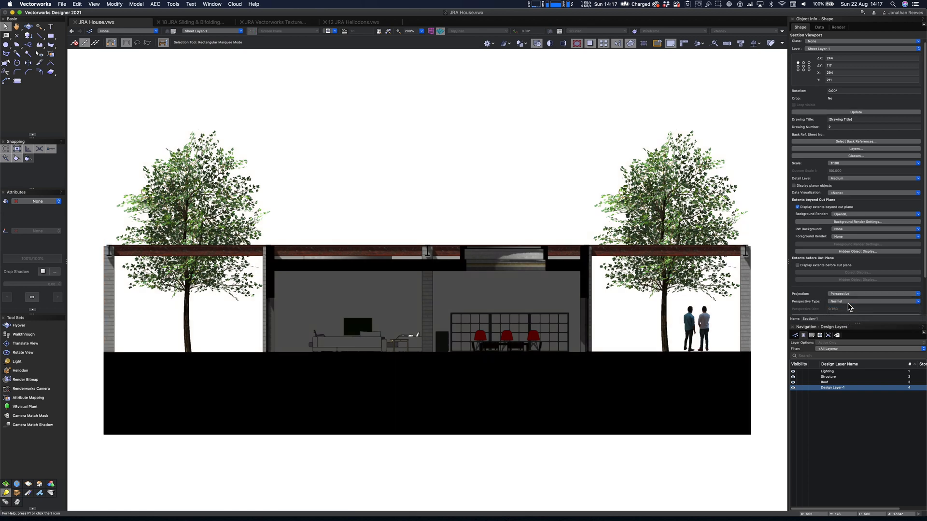
scroll(850, 307, "down", 1)
left_click(850, 286)
left_click(842, 292)
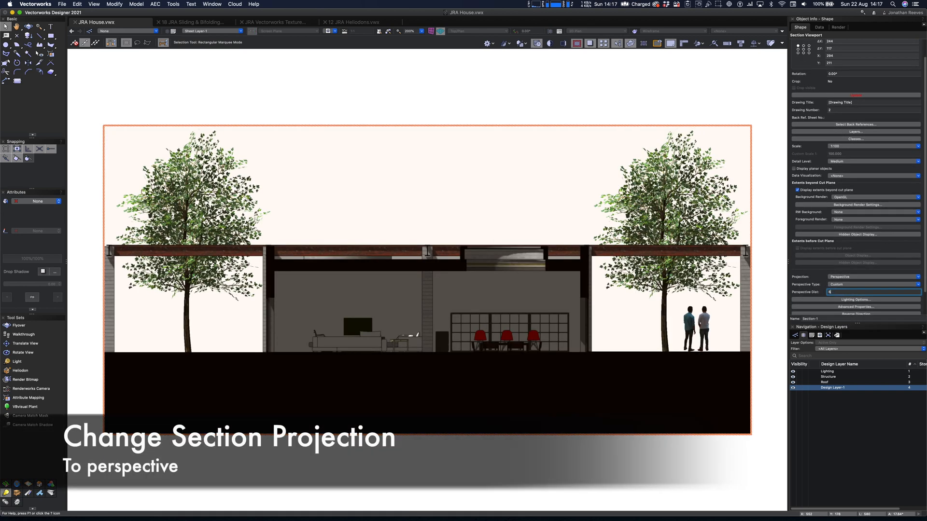
key("Return")
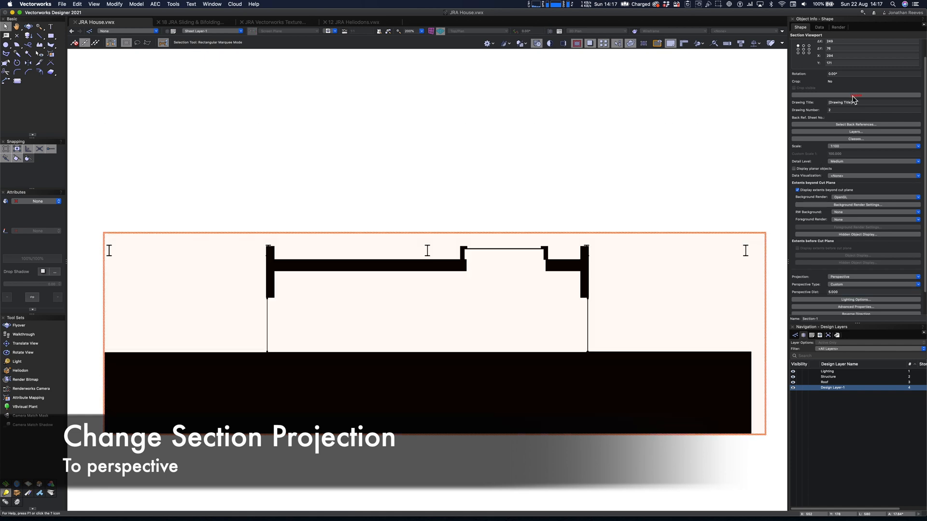
- Configure the section's cut plane for separate cross sections using original object attributes, merging structural objects with the same fill and adding a profile line
scroll(853, 303, "down", 1)
left_click(852, 298)
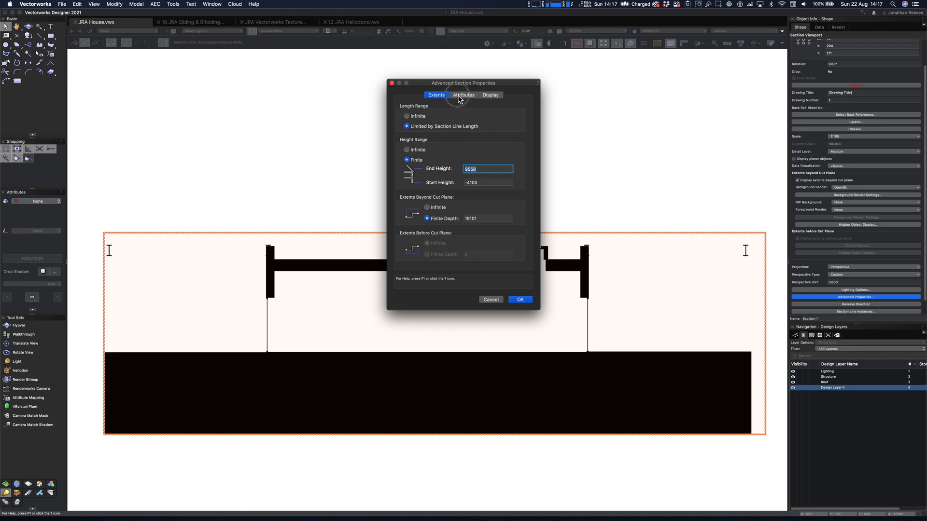
left_click(461, 96)
left_click(407, 134)
left_click(414, 144)
left_click(421, 150)
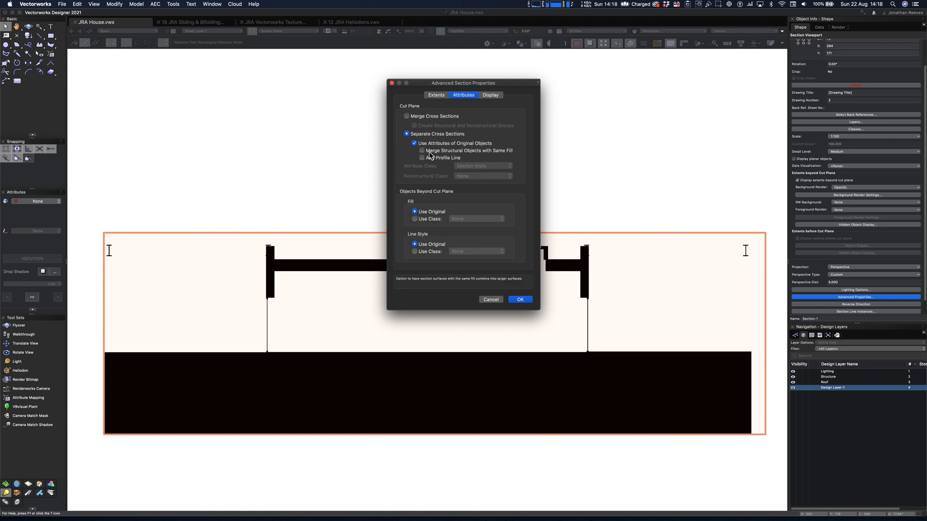
left_click(422, 158)
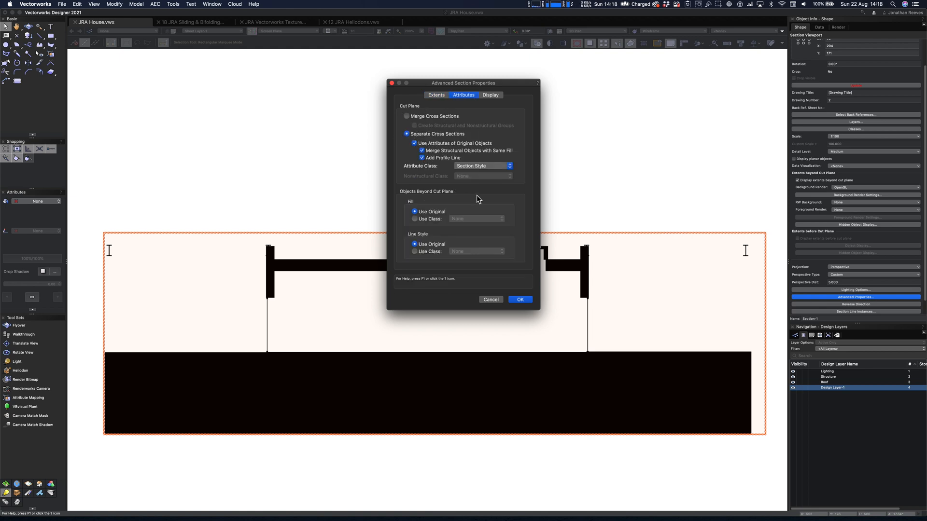
left_click(521, 299)
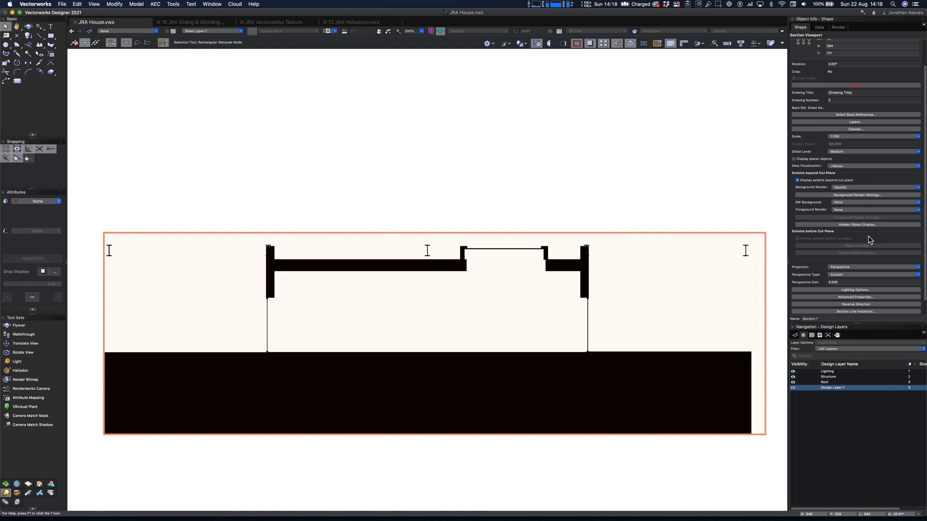
- Set the section viewport's ambient brightness to 55% and enable Ambient Occlusion in its lighting options
scroll(848, 252, "down", 2)
left_click(855, 274)
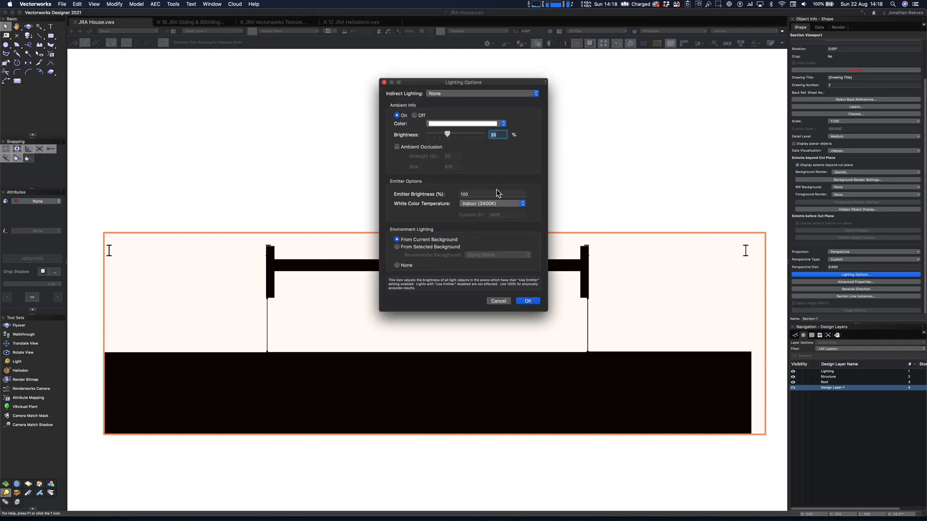
type("55")
left_click(401, 147)
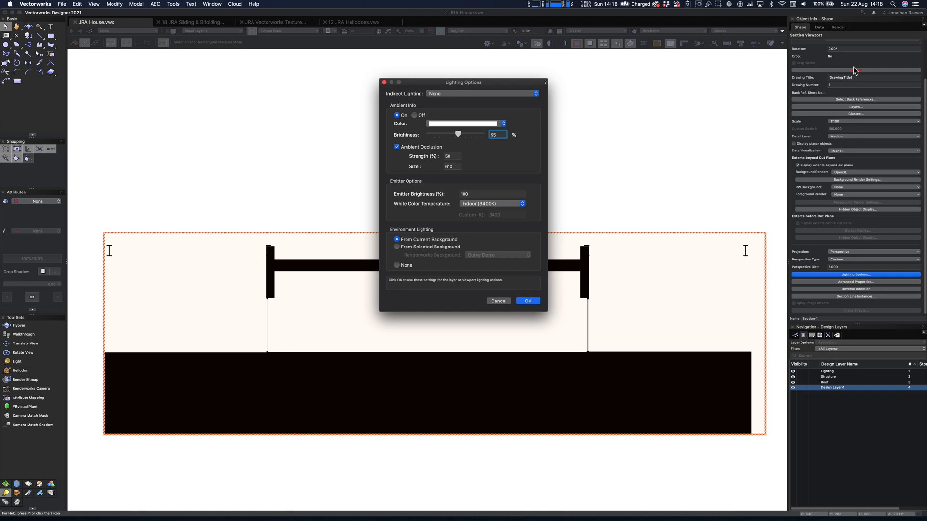
key("Return")
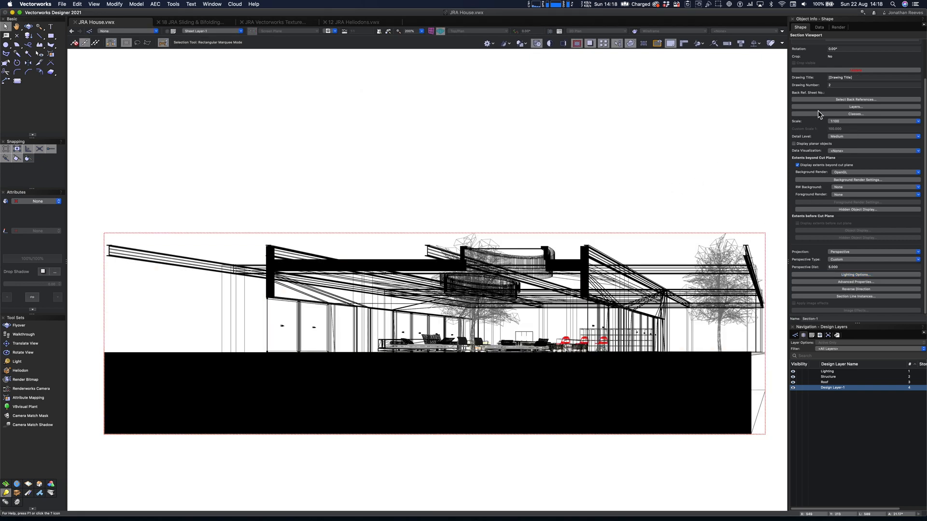
- Check the section viewport's layer visibilities, update the viewport to re-render it, and deselect it
left_click(851, 107)
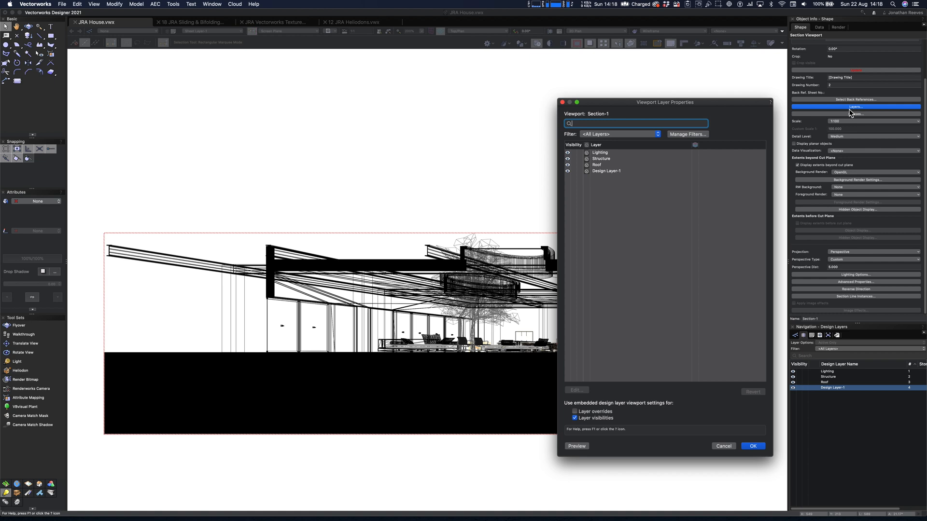
key("Return")
left_click(857, 70)
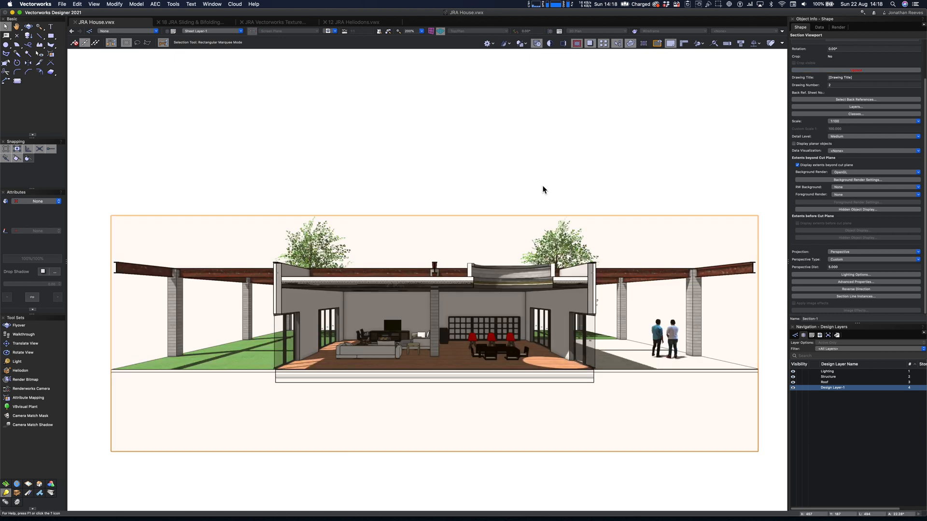
left_click(487, 175)
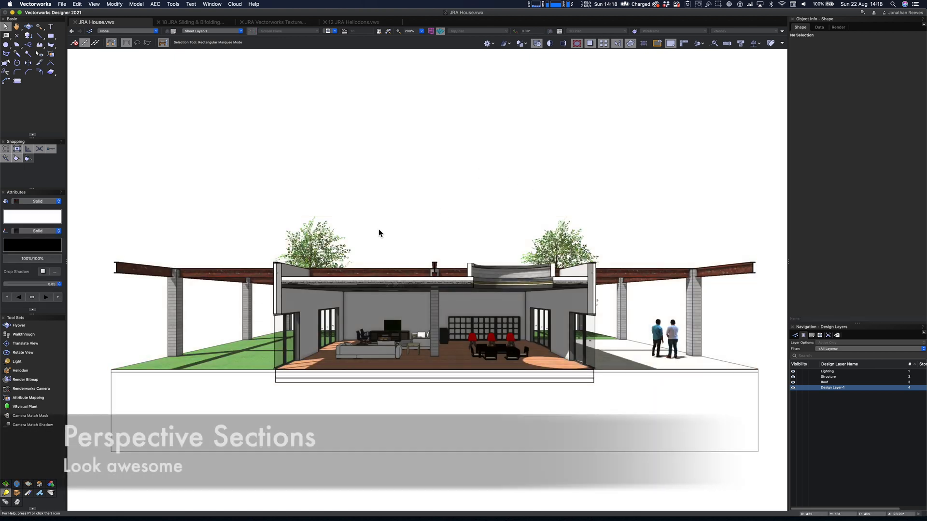
- Examine the rendered perspective section's interior and the front elevation viewport at close range
key("c")
left_click_drag(248, 242, 586, 409)
key("space")
left_click_drag(450, 330, 318, 285)
key("super+4")
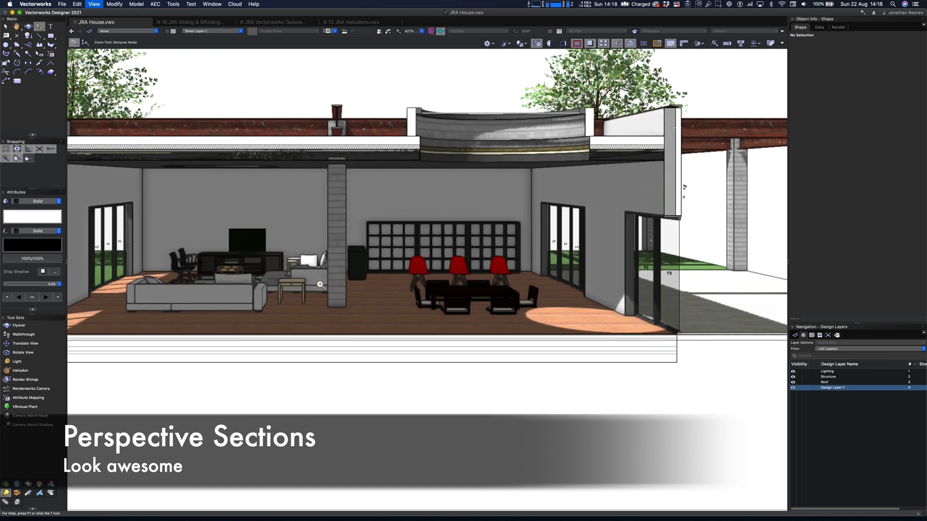
key("x")
left_click_drag(365, 89, 370, 92)
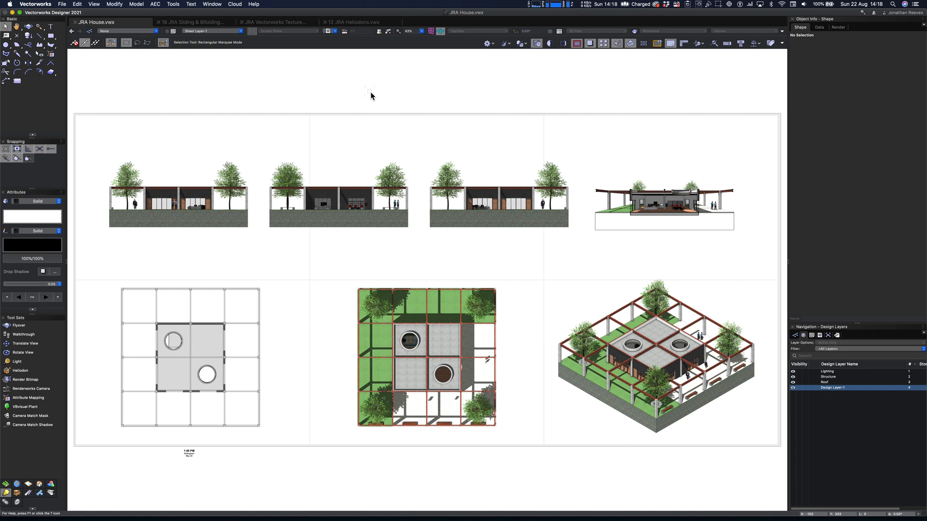
key("c")
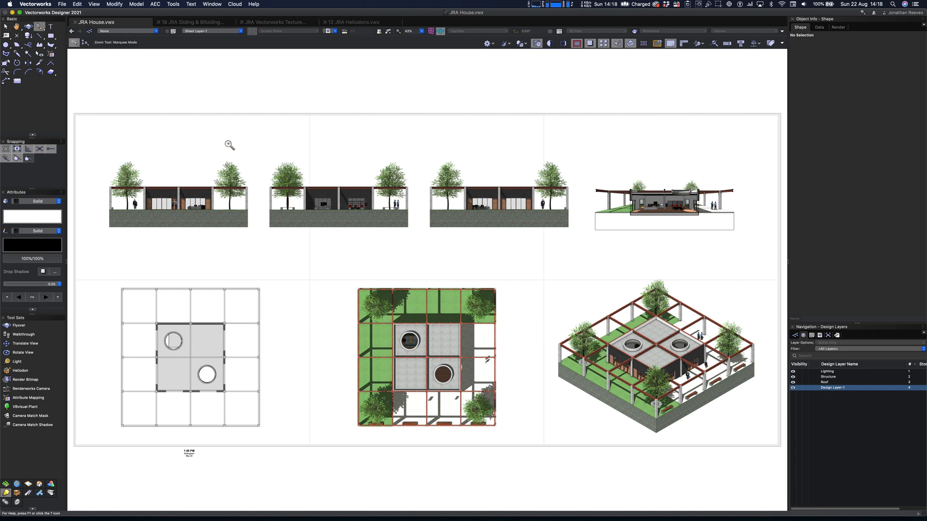
left_click_drag(248, 143, 457, 248)
key("x")
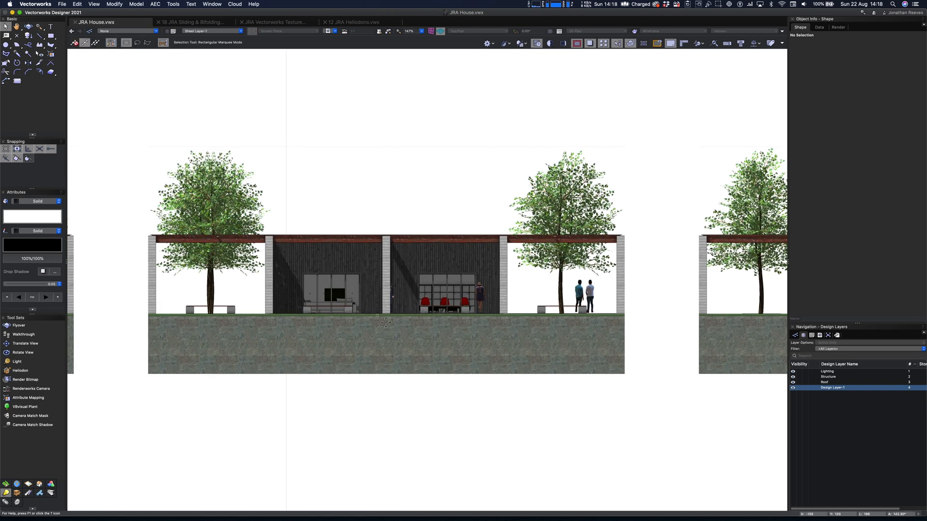
left_click(385, 322)
scroll(385, 322, "down", 4)
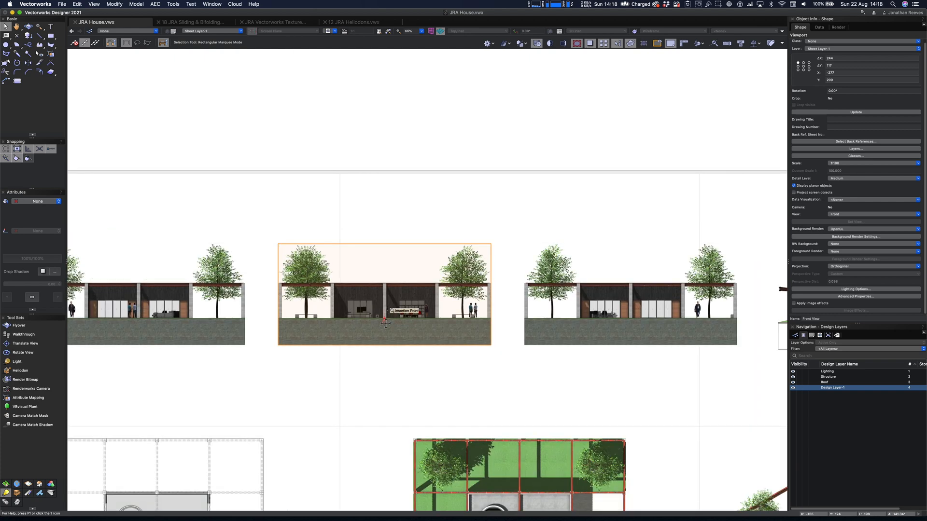
- Open the Vectorworks Image Fills Pack II.vwx library file from the JRA New Libraries favorites in the Resource Manager
key("super+r")
left_click_drag(636, 88, 421, 49)
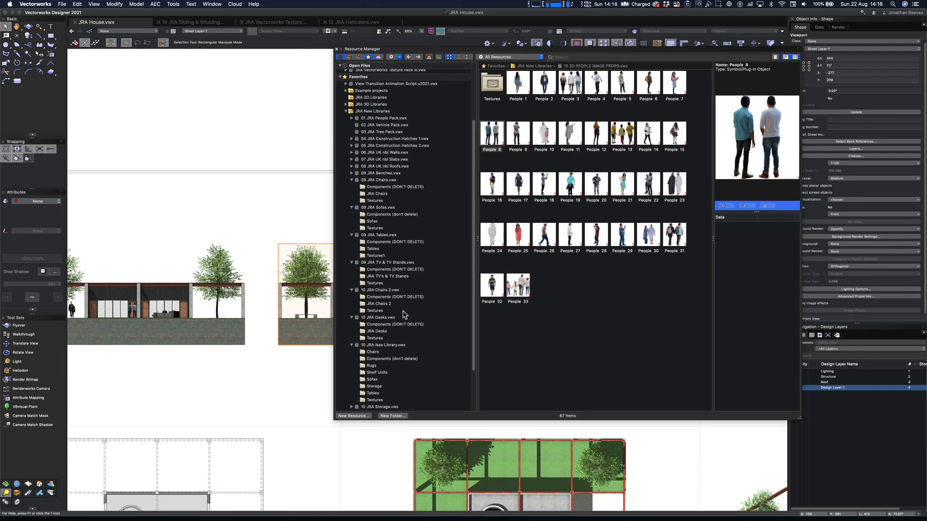
scroll(404, 315, "down", 3)
scroll(403, 313, "up", 3)
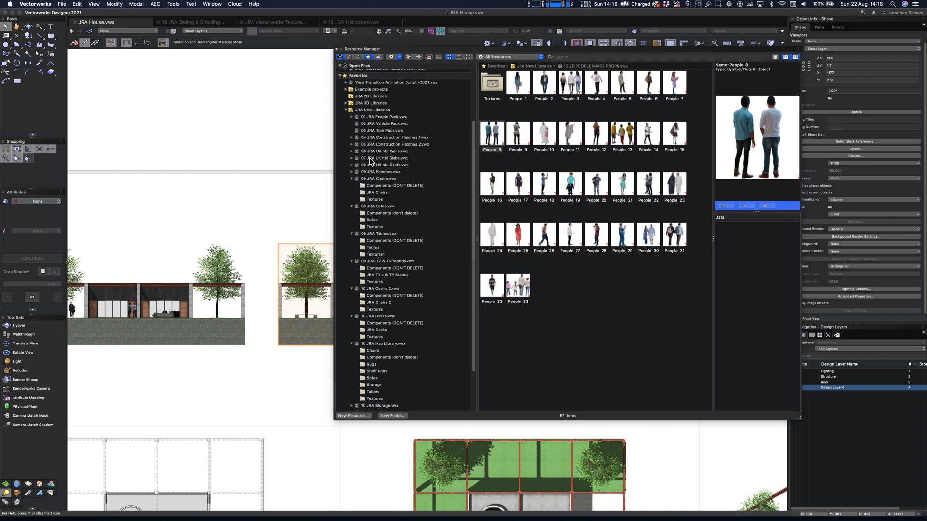
scroll(391, 271, "down", 4)
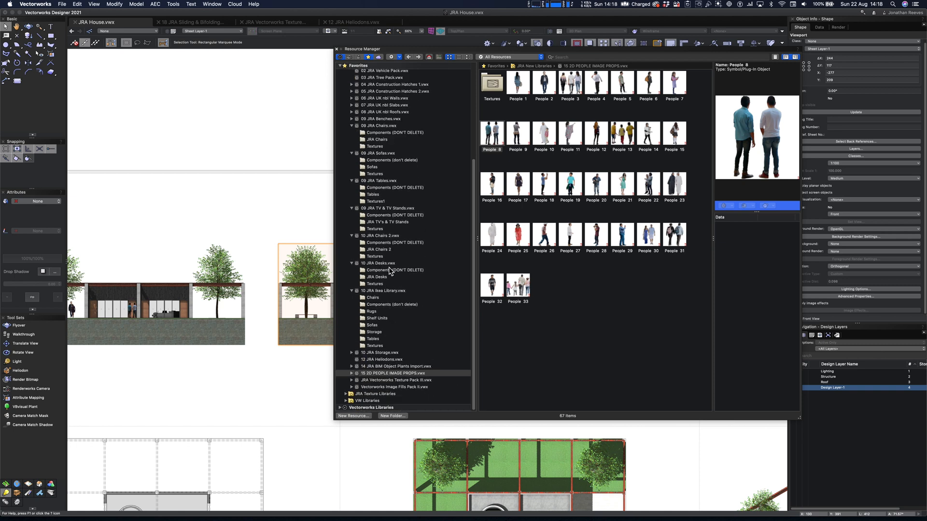
left_click(352, 126)
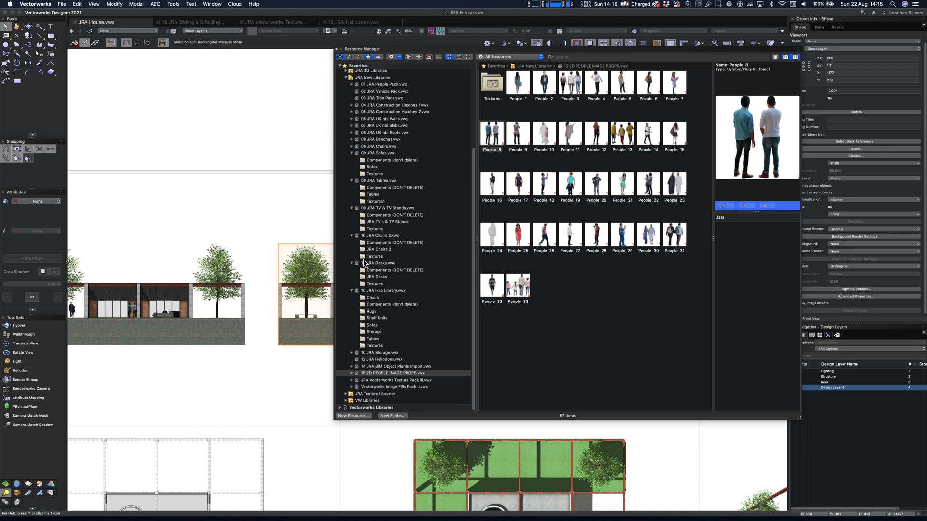
left_click(404, 386)
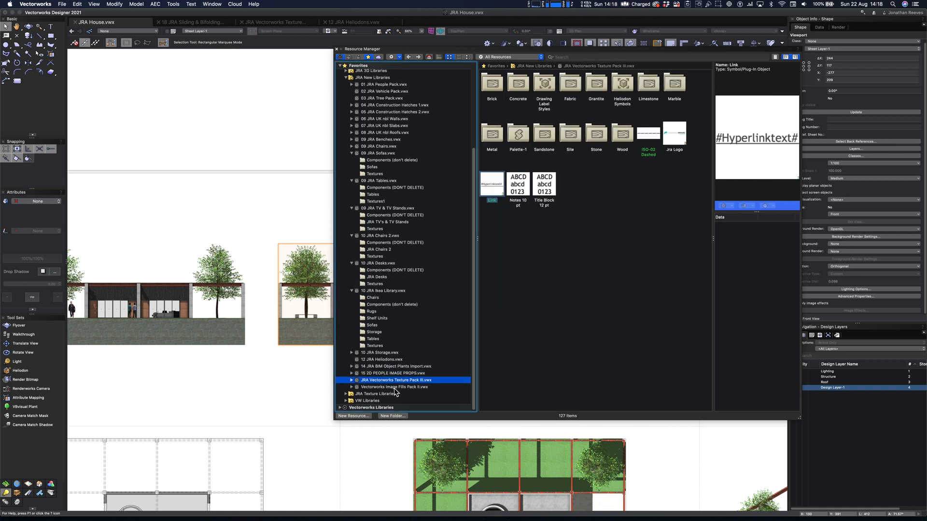
right_click(413, 391)
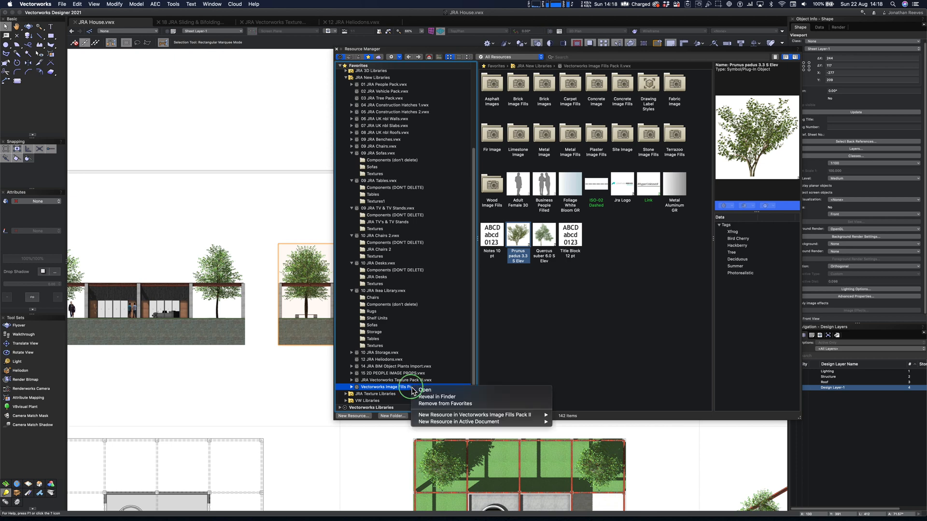
left_click(419, 396)
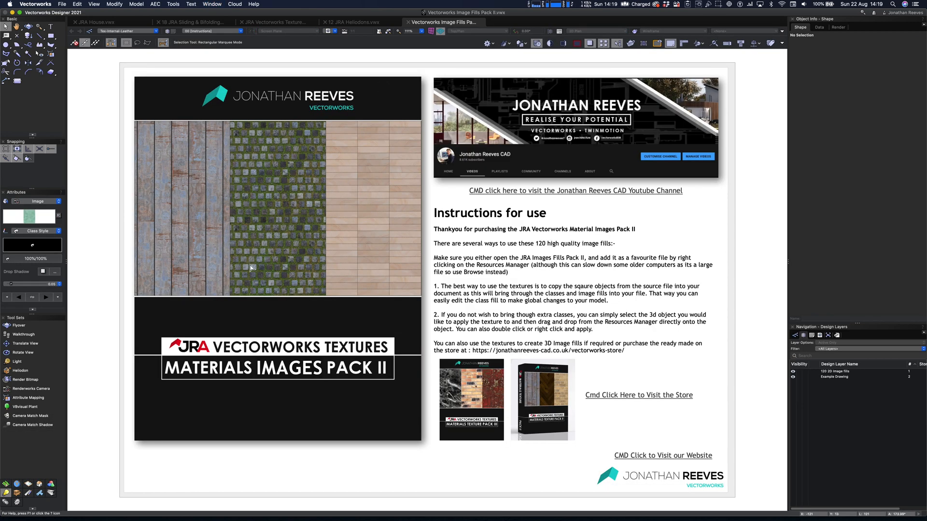
- Open the 120 2D Image fills layer and examine its material swatches at close range, from asphalt and brickwork to metal, stone and terrazzo
scroll(259, 278, "up", 2)
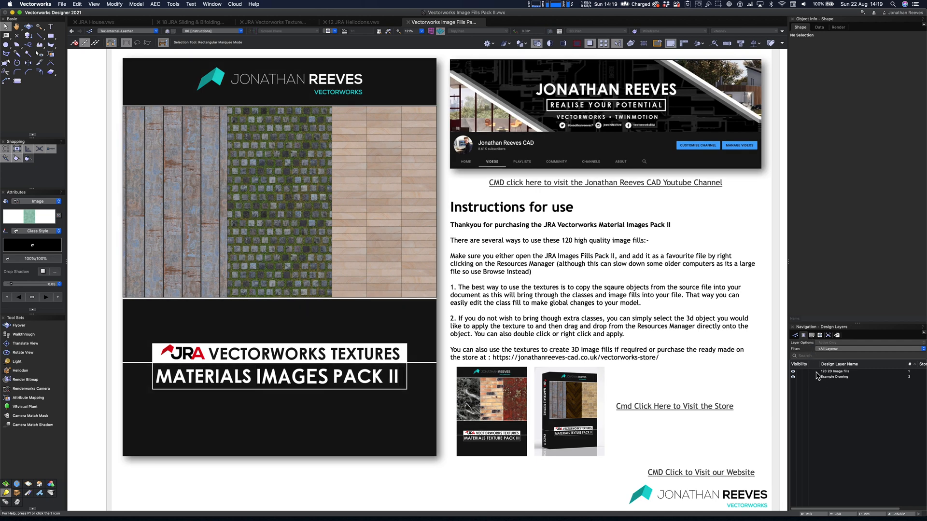
left_click(815, 372)
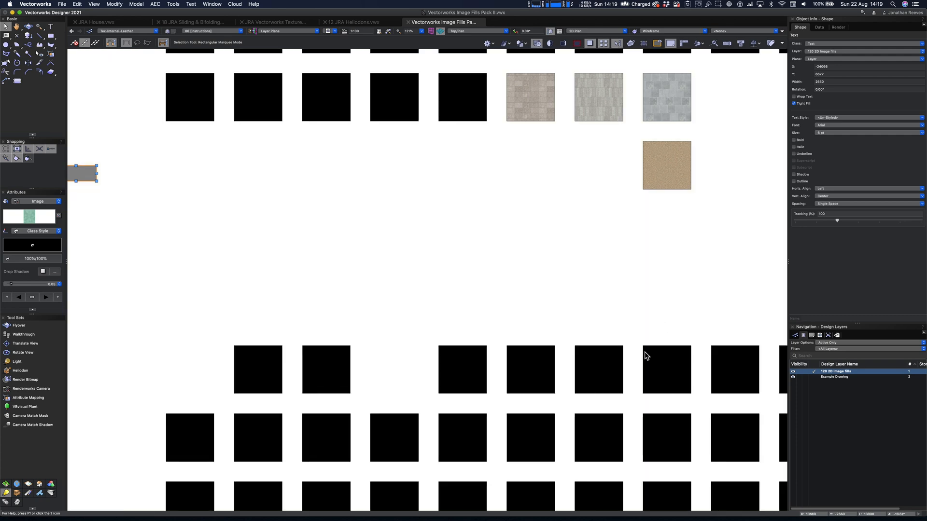
key("super+4")
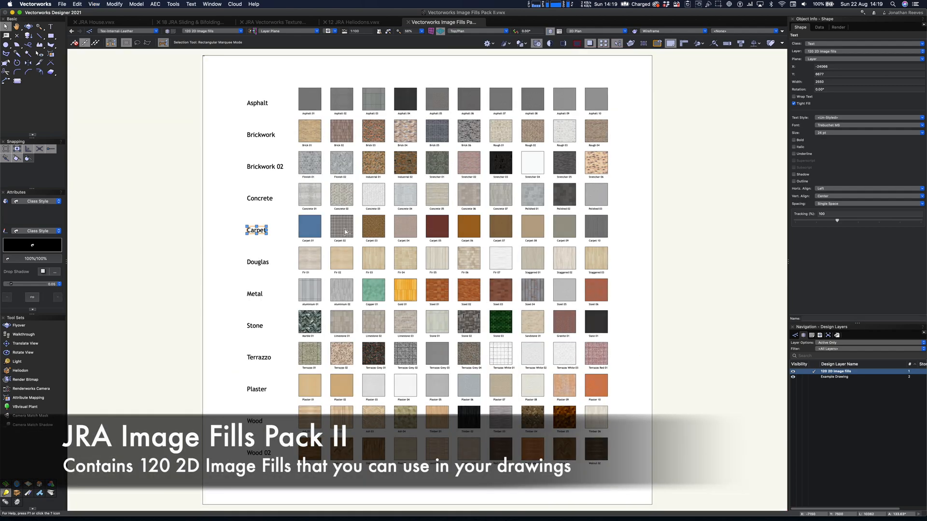
key("c")
left_click_drag(280, 89, 423, 201)
left_click_drag(573, 246, 351, 248)
left_click_drag(613, 267, 478, 146)
left_click_drag(414, 386, 531, 135)
left_click_drag(358, 412, 506, 114)
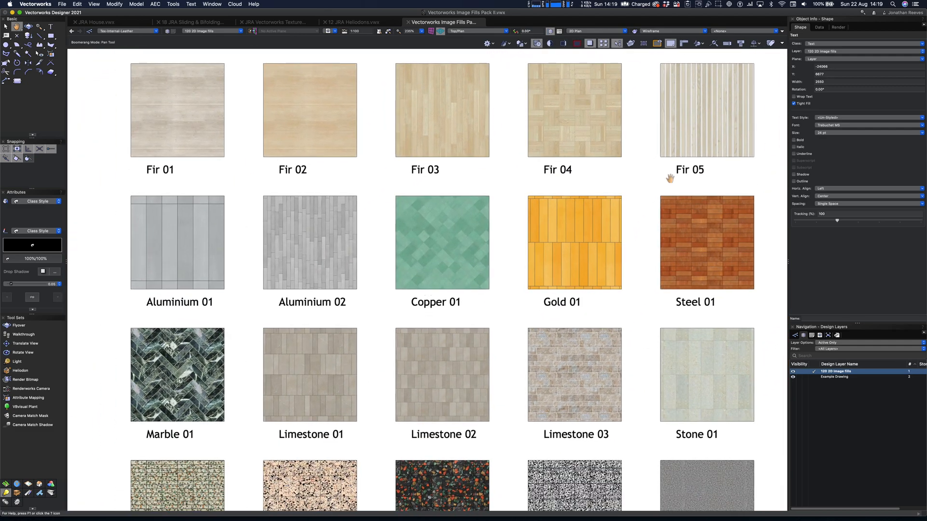
- On the Example Drawing layer, select the sky gradient, trees, birds, single standing figure and ground profile, and copy them
left_click(816, 377)
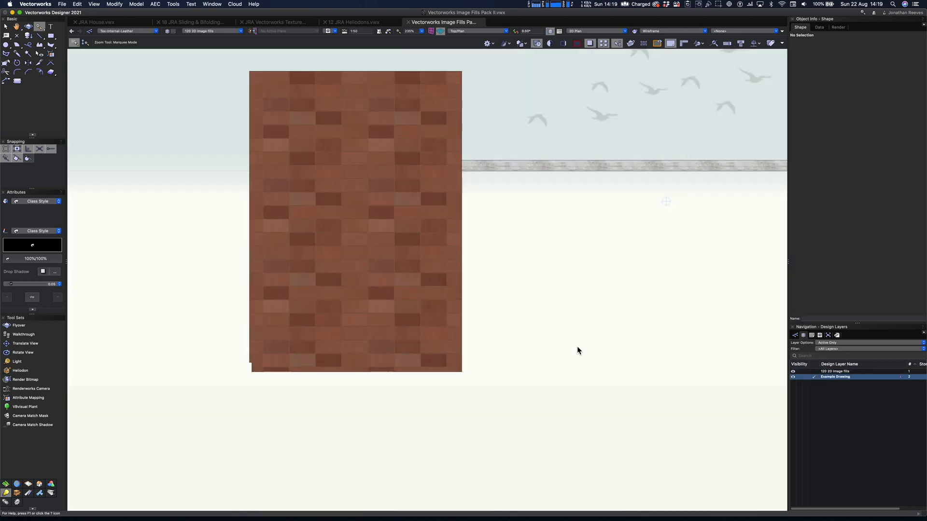
key("super+4")
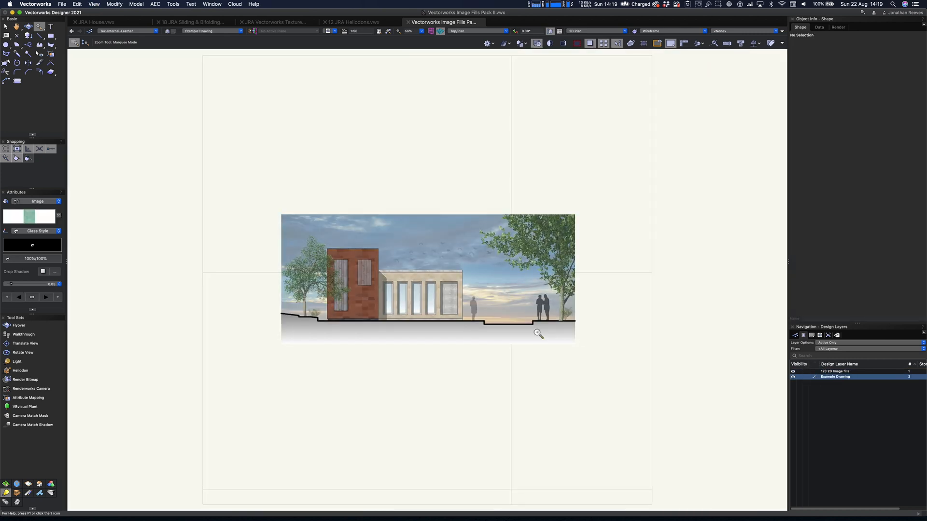
key("x")
left_click(415, 231)
key("super+6")
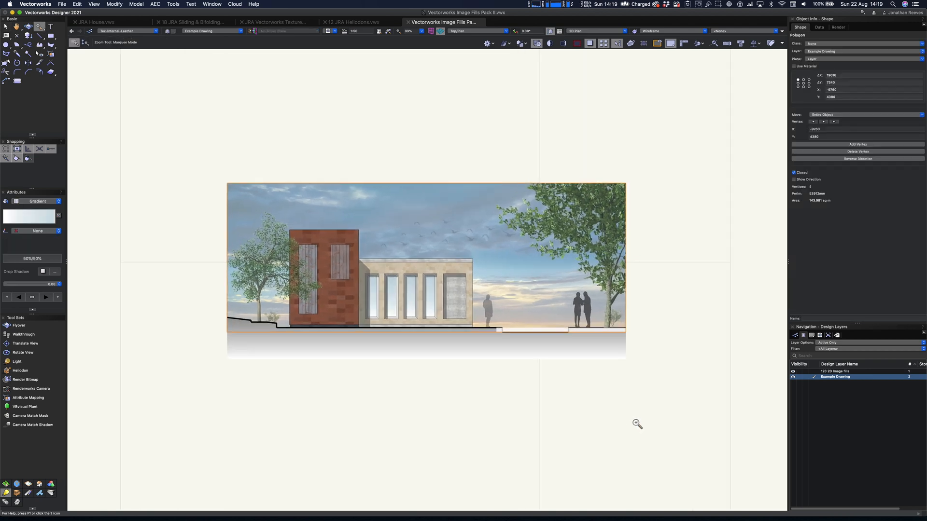
left_click(234, 251, "shift")
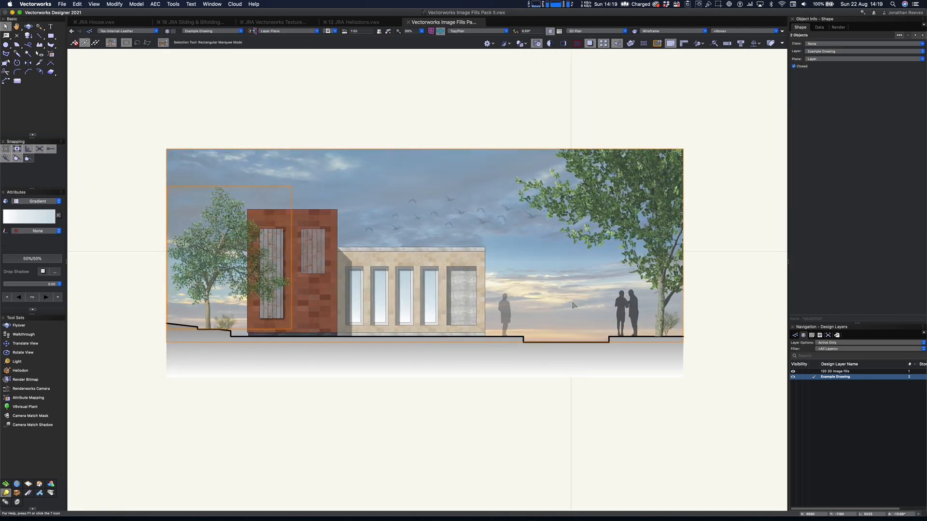
left_click(508, 313, "shift")
left_click(633, 314, "shift")
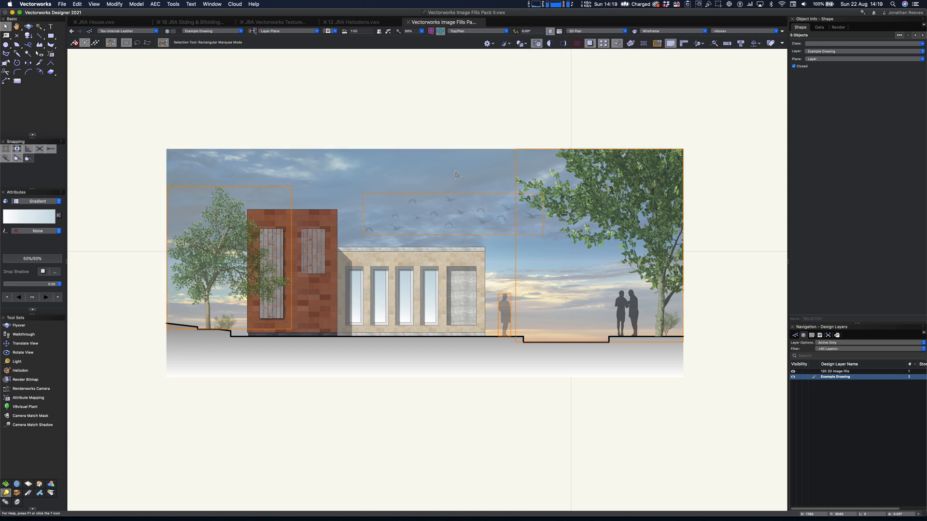
left_click(433, 352, "shift")
key("super+c")
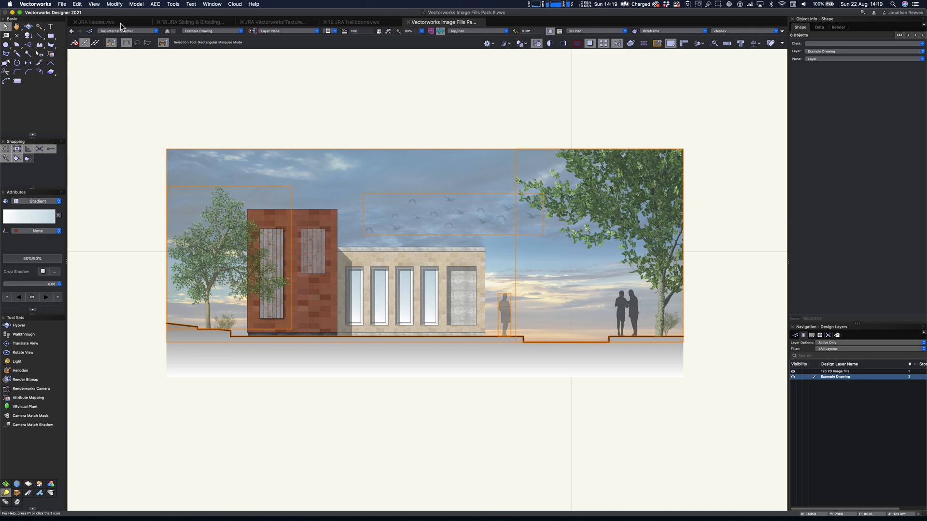
- Switch to the JRA House.vwx file and open the Left View elevation viewport's annotations for editing
left_click(97, 23)
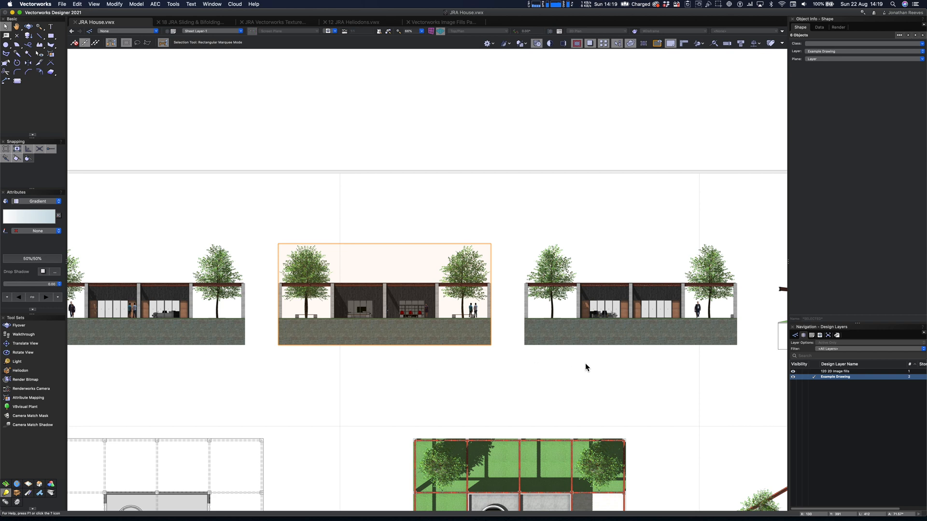
left_click(601, 361)
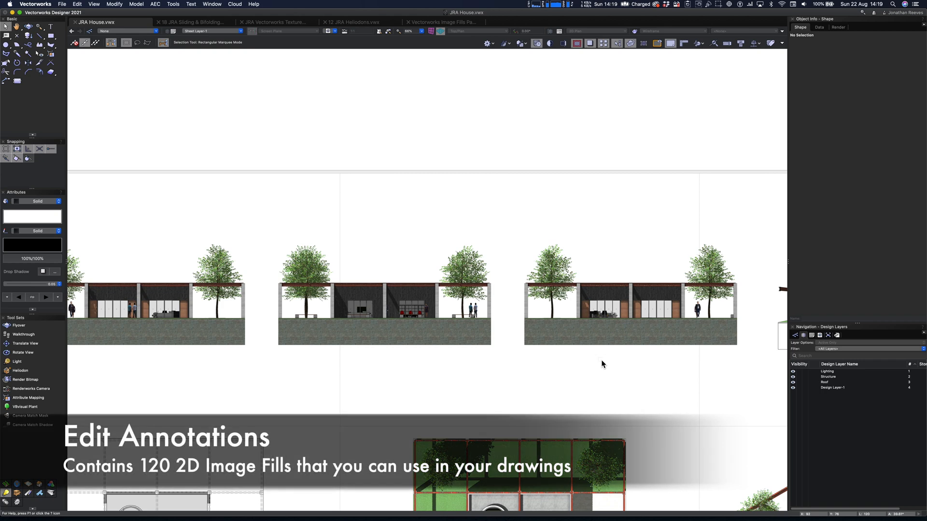
double_click(601, 342)
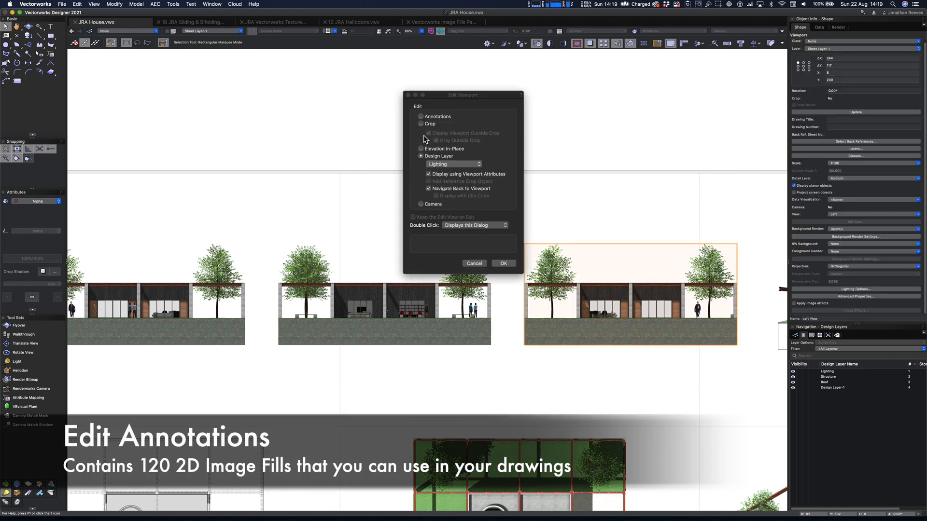
left_click(427, 117)
left_click(504, 263)
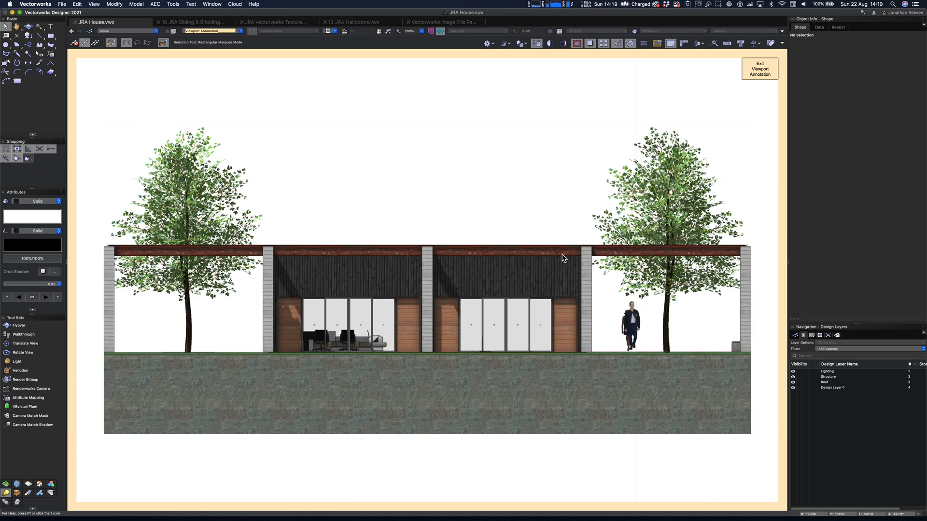
- Paste the copied elements into the annotations, make their classes visible, and move them beside the elevation
key("super+v")
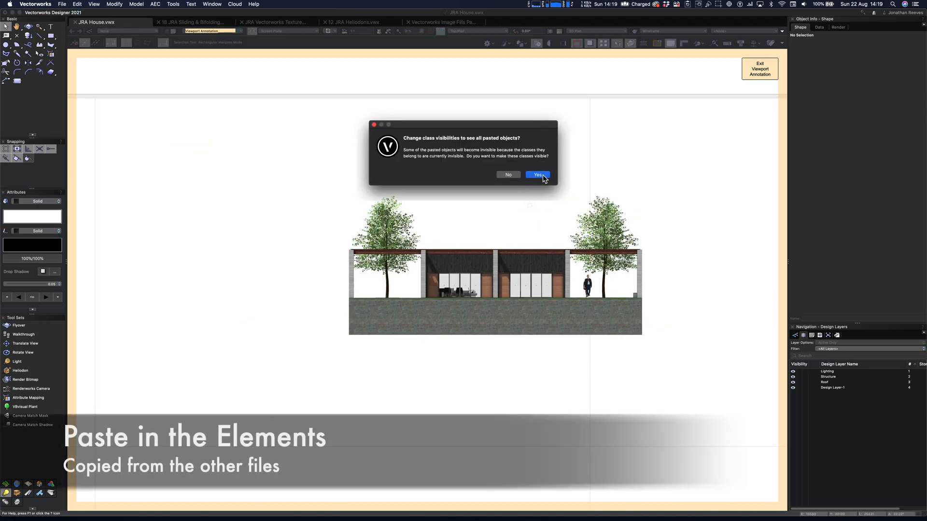
left_click(536, 176)
left_click_drag(444, 369, 212, 336)
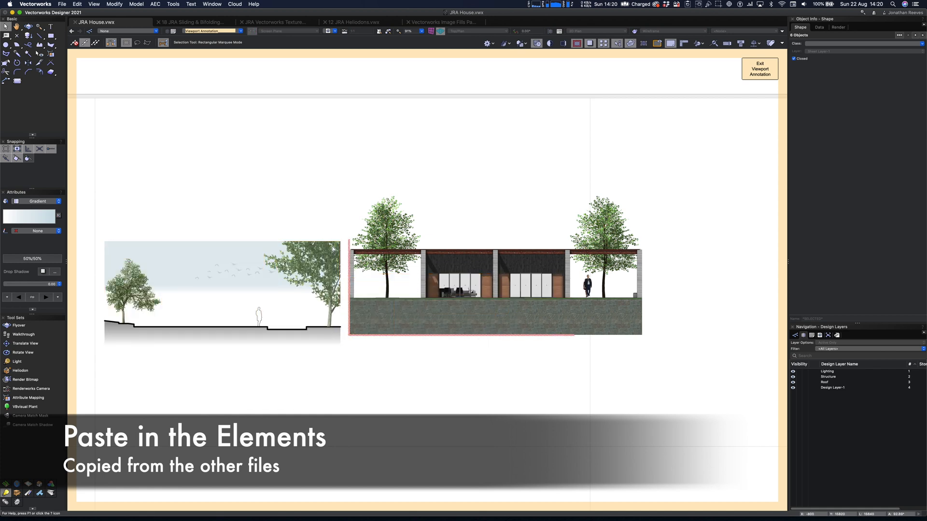
- Fit the sky gradient over the elevation from the ground line up, about 24400 by 11133 mm, and move the birds above the roof
left_click_drag(114, 236, 346, 149)
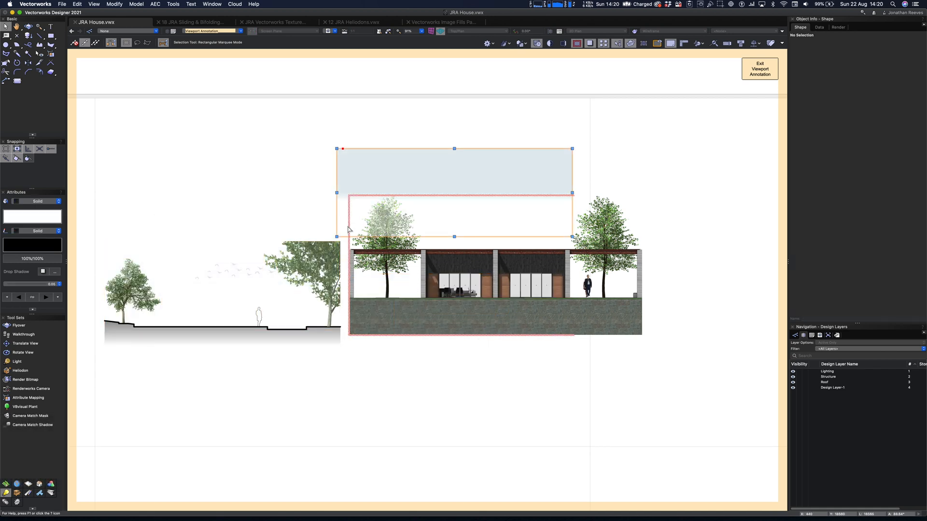
left_click_drag(336, 237, 349, 298)
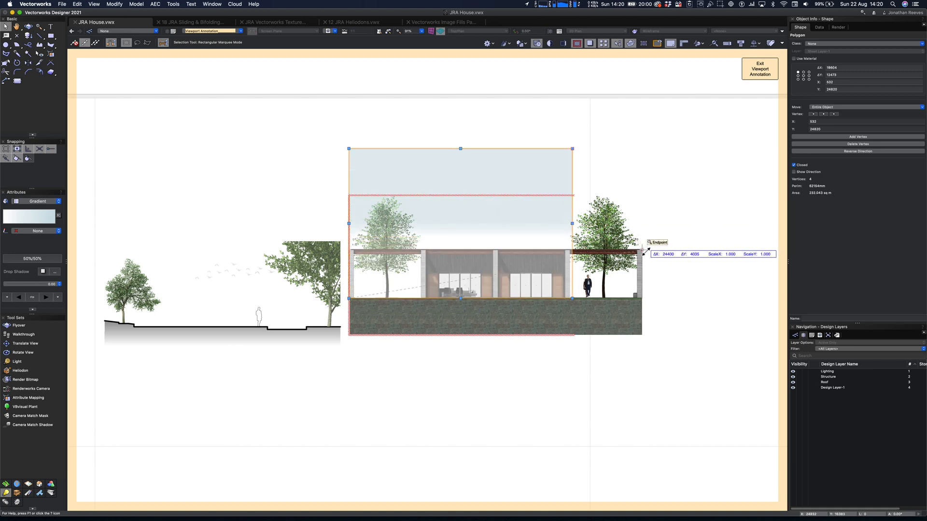
left_click_drag(645, 251, 646, 165)
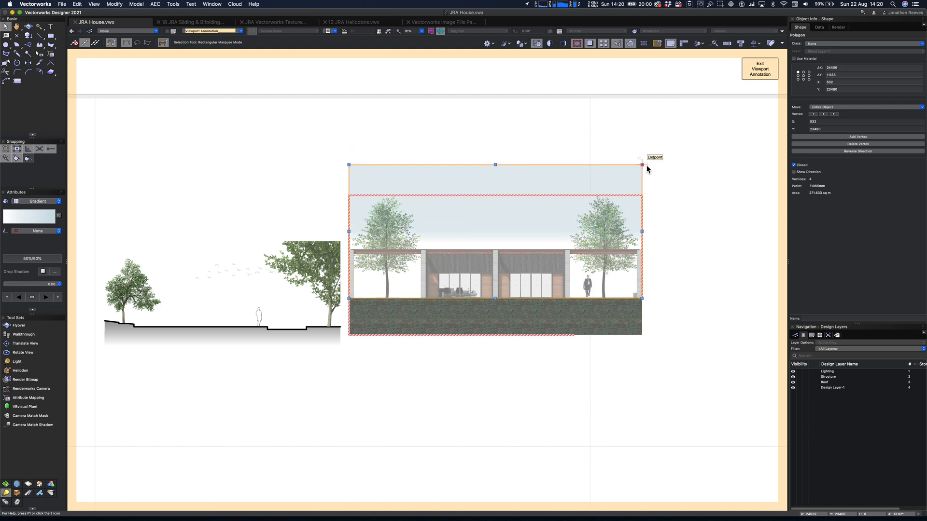
left_click(257, 373)
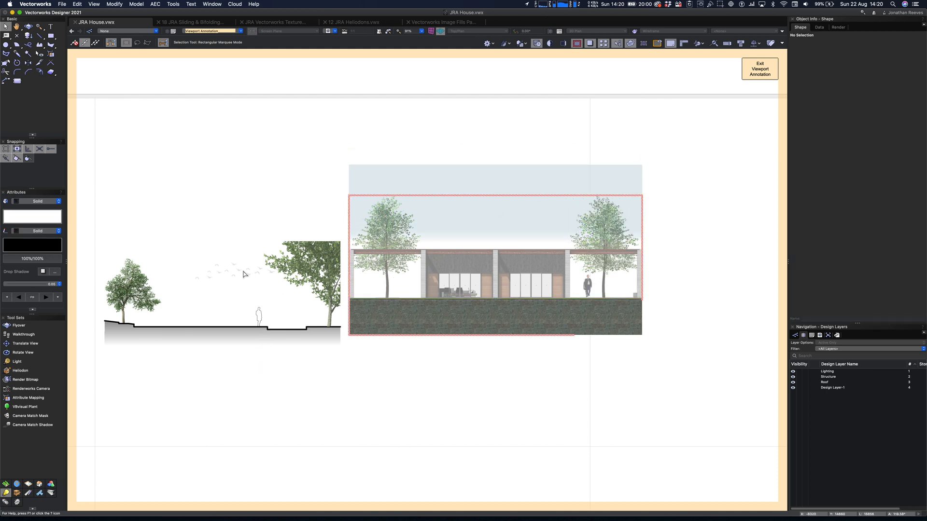
left_click_drag(241, 270, 486, 209)
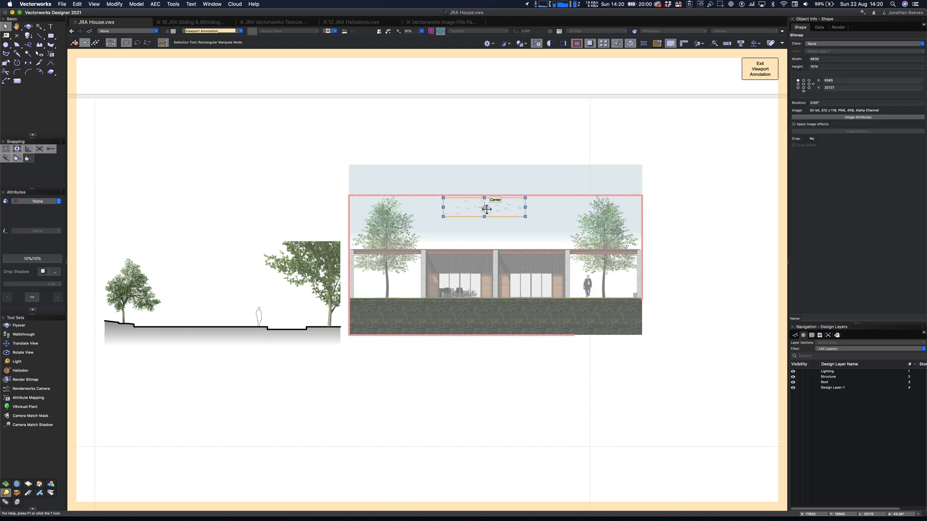
left_click(251, 337)
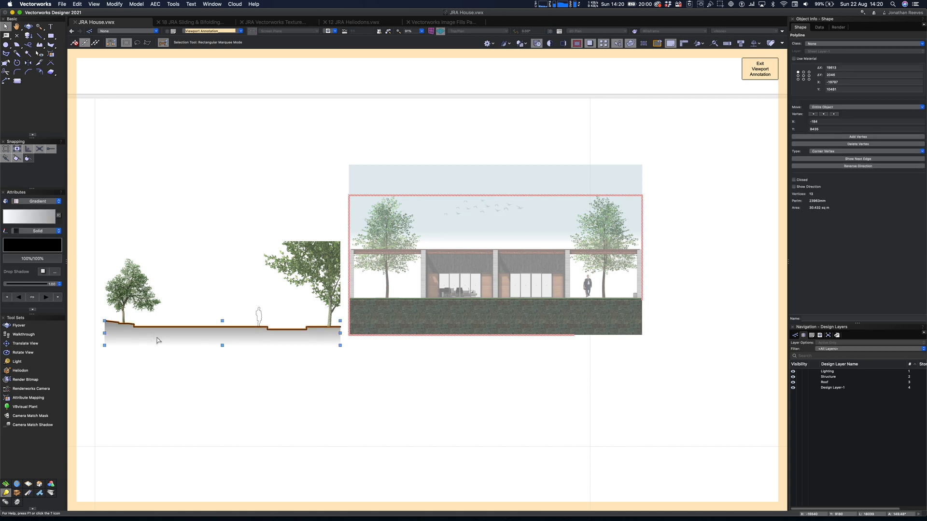
key("p")
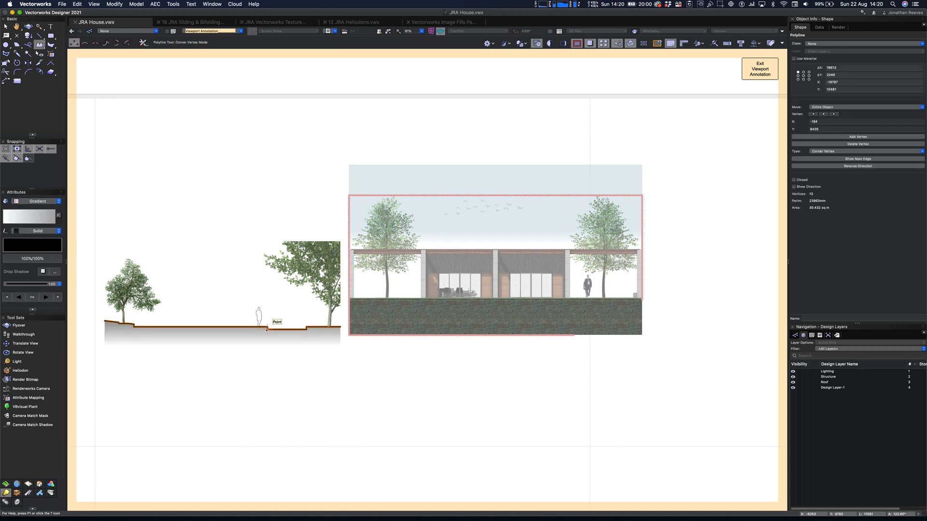
key("x")
left_click_drag(340, 327, 260, 327)
- Draw a rectangle about 24200 by 3100 mm over the elevation's ground and apply the pasted ground profile's gradient fill and line attributes
key("r")
mouse_move(351, 298)
left_mouse_down()
mouse_move(507, 340)
mouse_move(642, 335)
left_mouse_up()
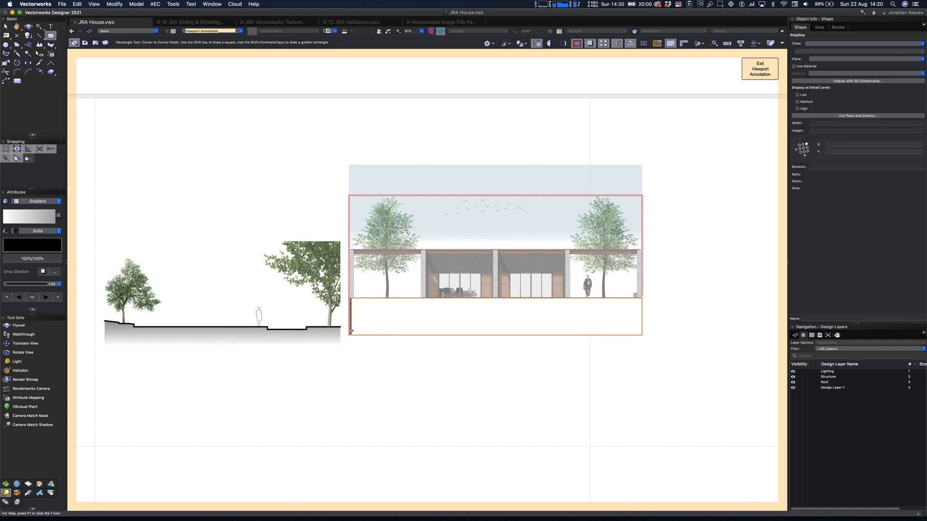
key("i")
left_click(251, 333)
left_click(419, 303, "alt")
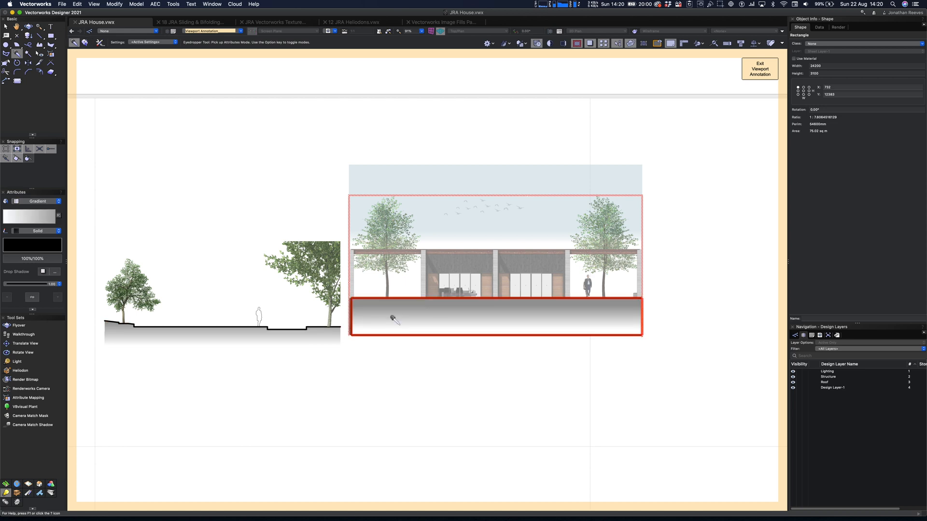
- Convert the ground rectangle to a polygon
key("x")
left_click(114, 3)
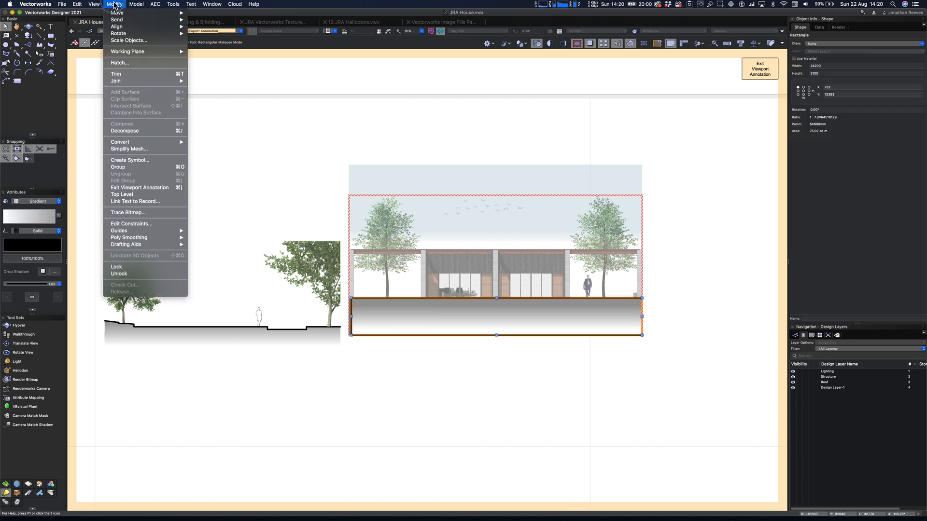
mouse_move(145, 142)
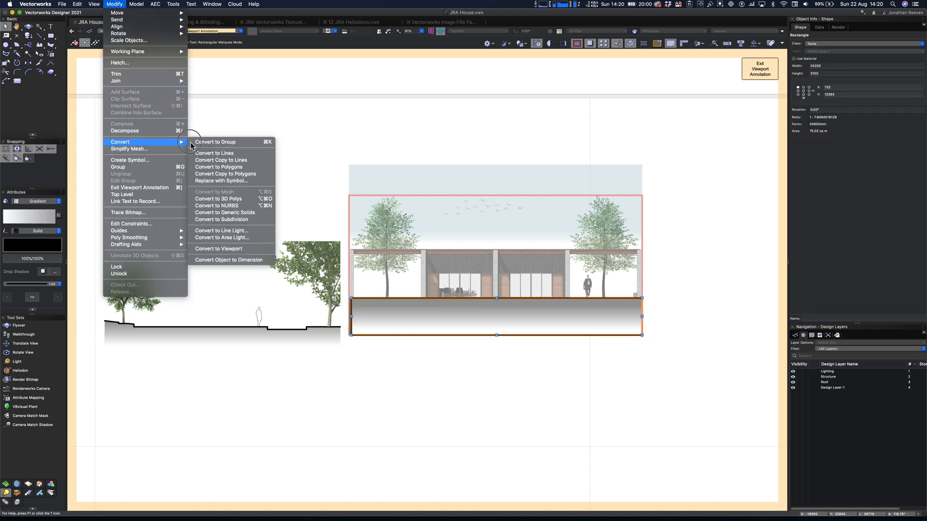
left_click(242, 169)
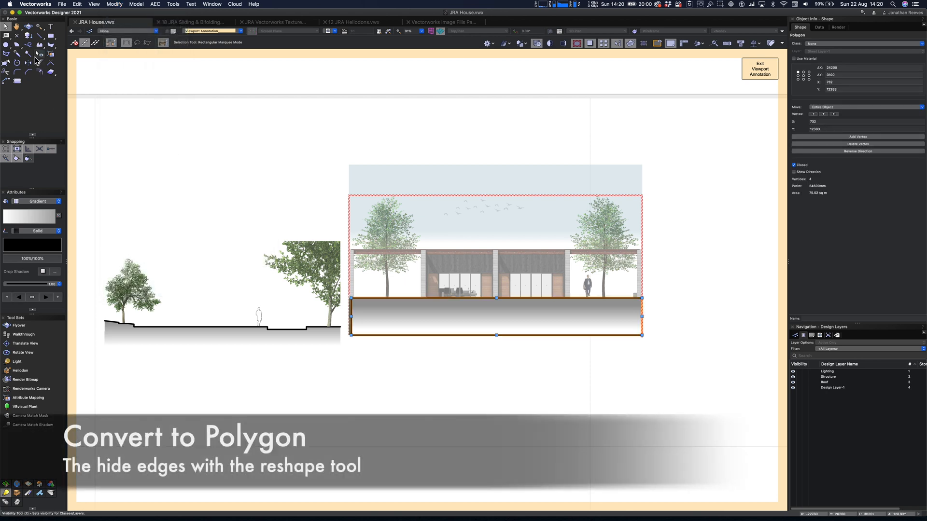
- Hide the ground polygon's two side edges and bottom edge with the Reshape tool's hide edges mode, then deselect it
left_click(6, 63)
left_click(127, 43)
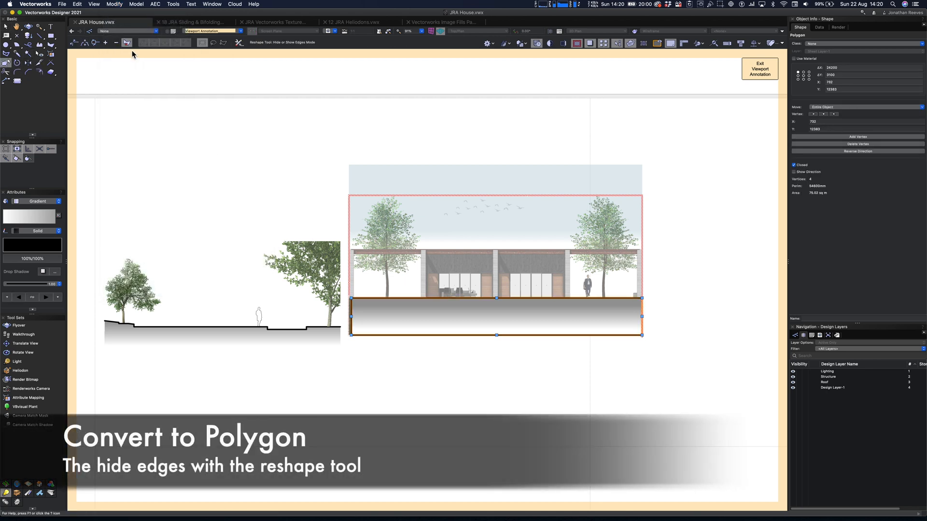
left_click(351, 316)
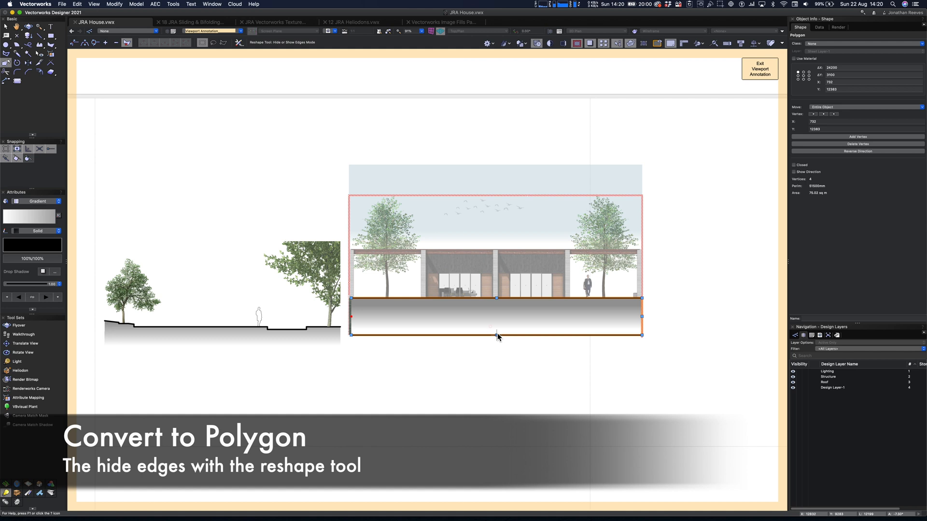
left_click(496, 335)
left_click(642, 320)
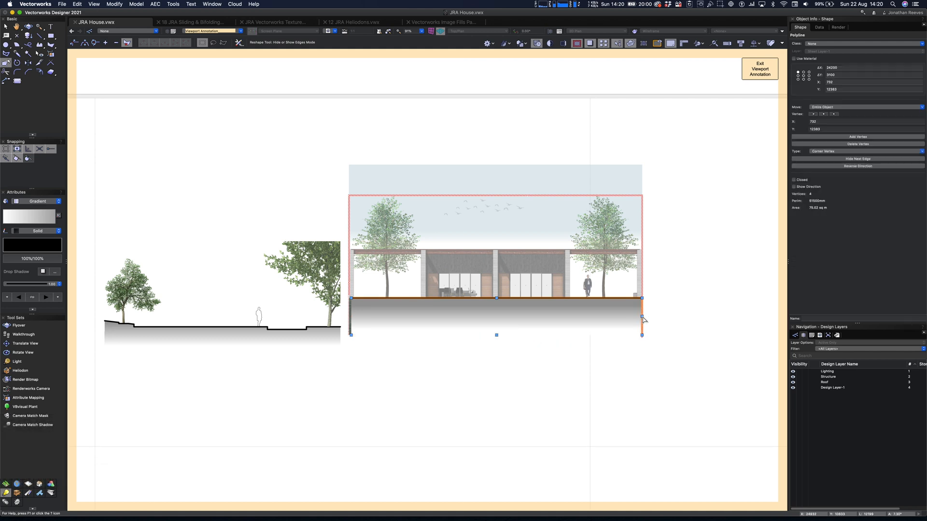
key("x")
key("x")
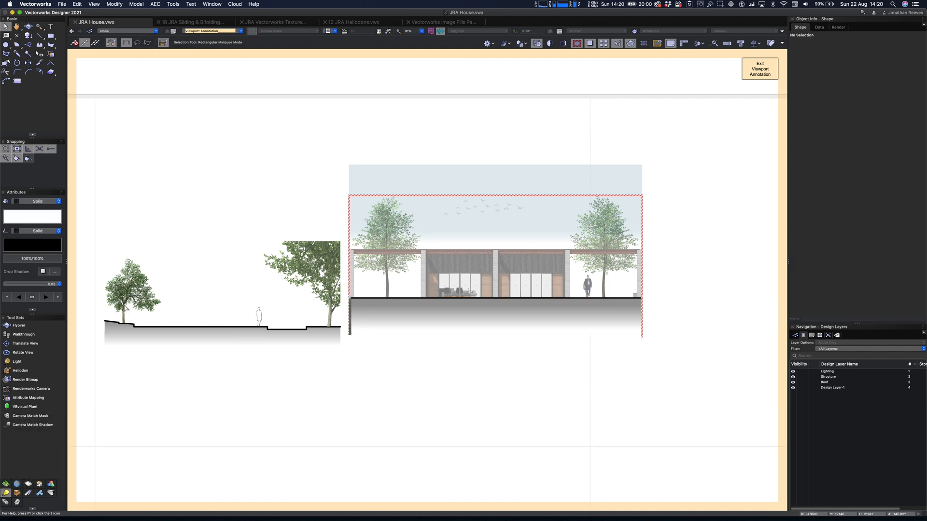
- Move the small pasted tree beside the elevation's second column and place a horizontally flipped copy beside the fourth column
left_click(127, 322)
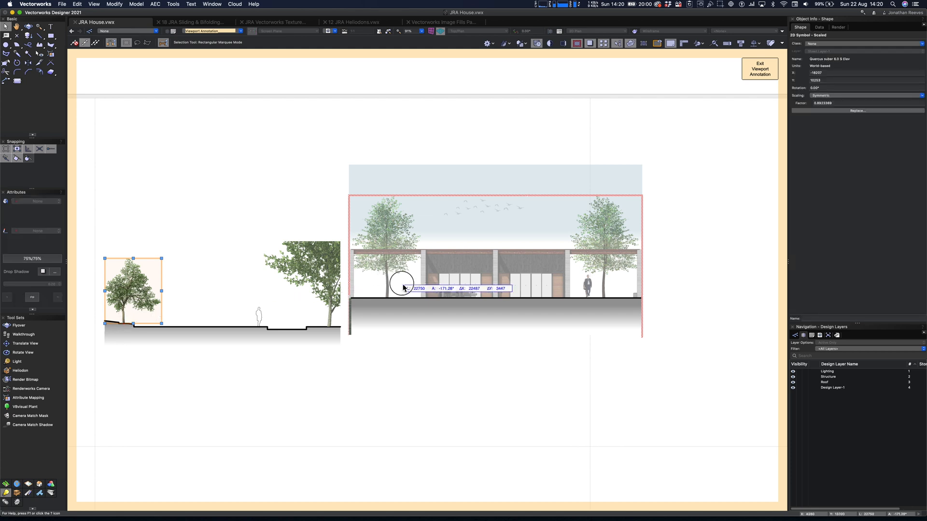
left_click_drag(403, 288, 427, 296)
left_click_drag(447, 257, 566, 274)
key("super+shift+h")
- Stretch the ground shape's left side to line up with the left edge of the elevation
left_click(509, 323)
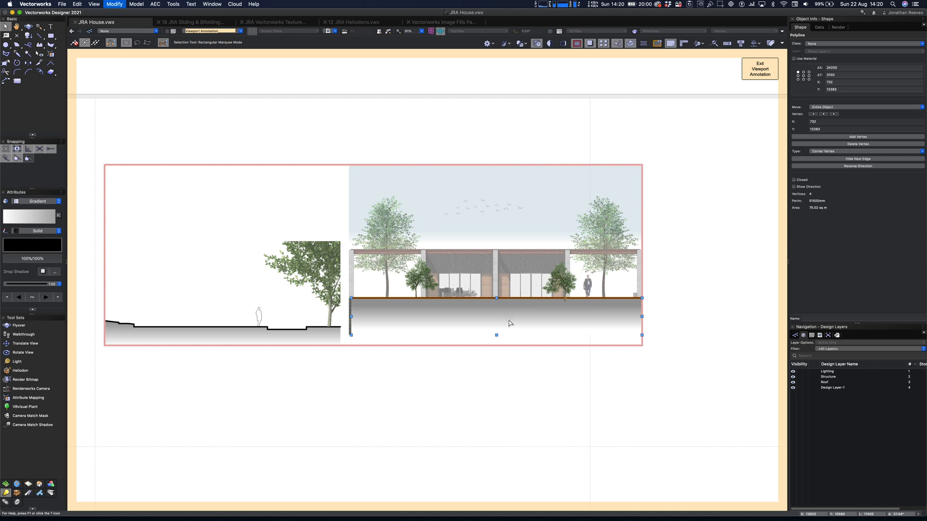
left_click(445, 380)
left_click(358, 316)
left_click_drag(351, 317, 346, 319)
- Delete the unused pasted tree, figure and ground profile beside the elevation, and exit the viewport annotations
left_click(287, 309)
left_click(240, 373)
mouse_move(93, 368)
left_mouse_down()
mouse_move(331, 145)
mouse_move(345, 143)
left_mouse_up()
key("Delete")
left_click(760, 69)
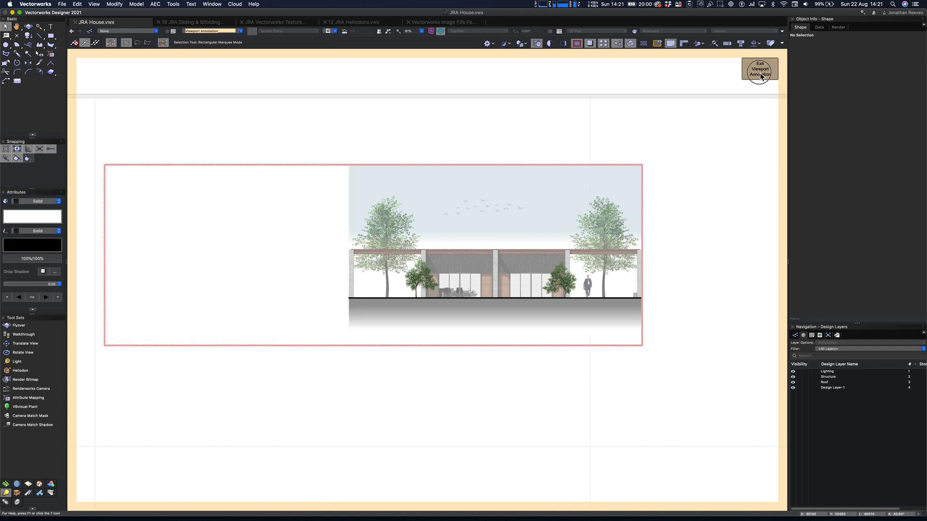
- Open the annotations of the front elevation viewport that has the sky and ground graphics for editing
left_click(576, 44)
left_click(578, 150)
key("c")
left_click_drag(515, 197, 748, 368)
key("x")
double_click(419, 234)
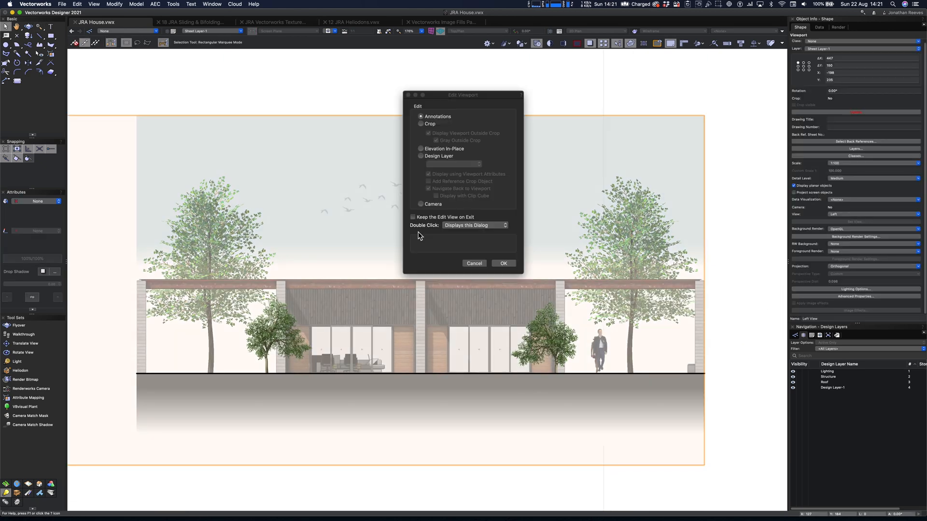
key("Return")
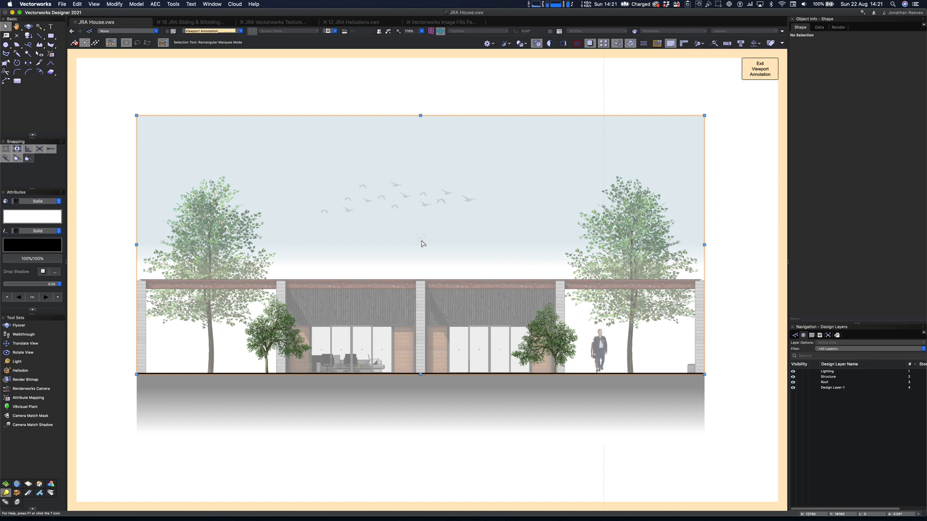
- Send the gradient sky polygon to the back so that it sits behind the viewport, and deselect it
left_click(421, 243)
key("super+shift+b")
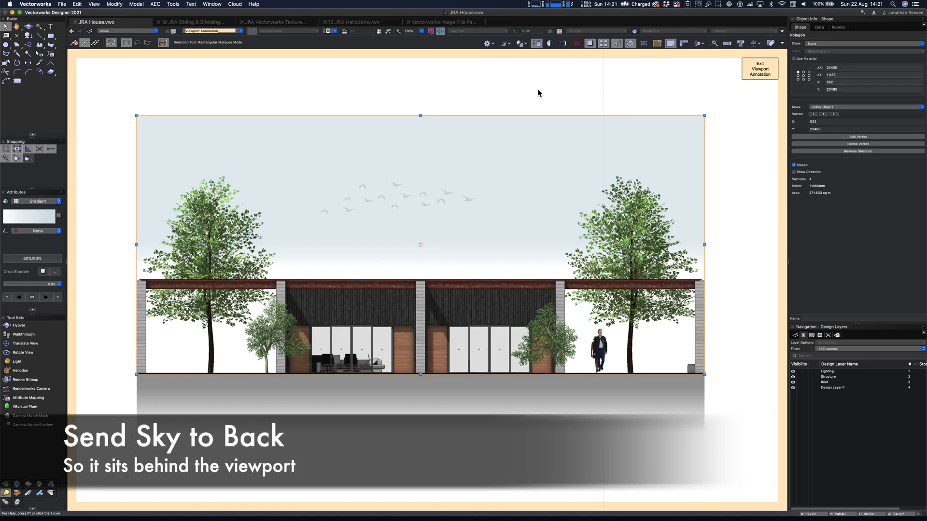
left_click(534, 97)
- Move the birds image into the upper sky above the left tree and enlarge it to about 7765 mm wide
left_click(405, 200)
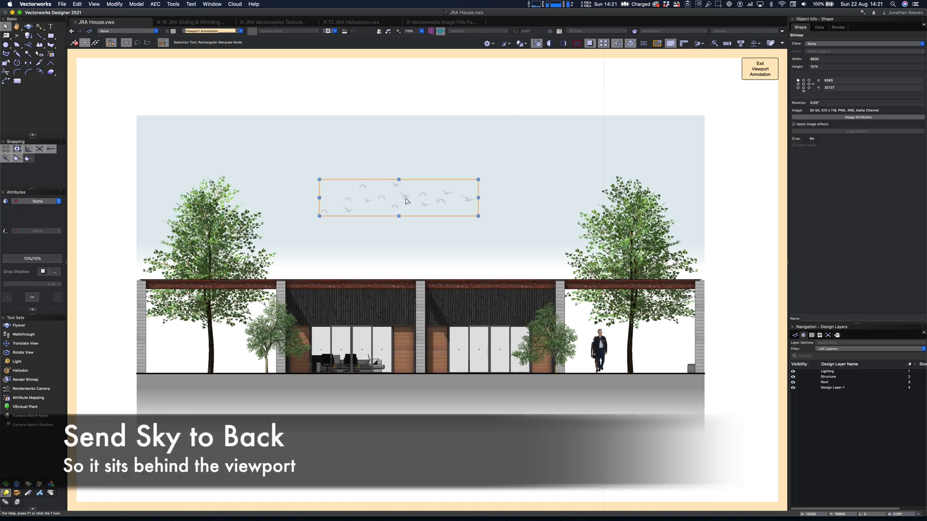
left_click_drag(405, 200, 287, 153)
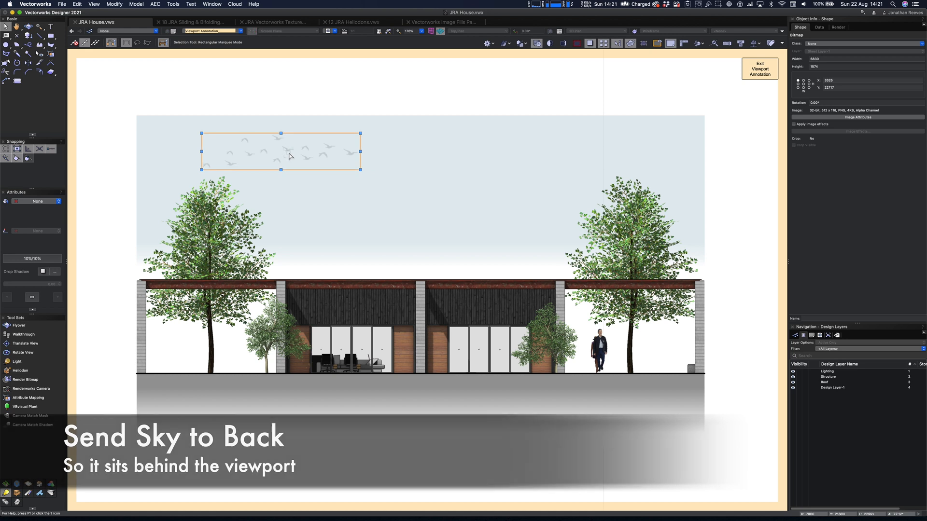
left_click_drag(362, 170, 383, 191)
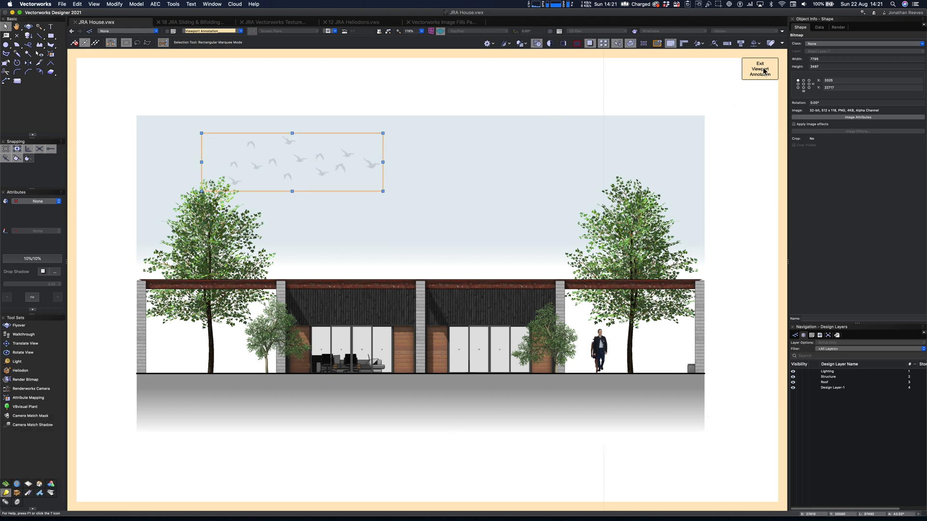
- Scale down the small tree beside the fourth column and set the opacity of both small trees to 50%
left_click(549, 338)
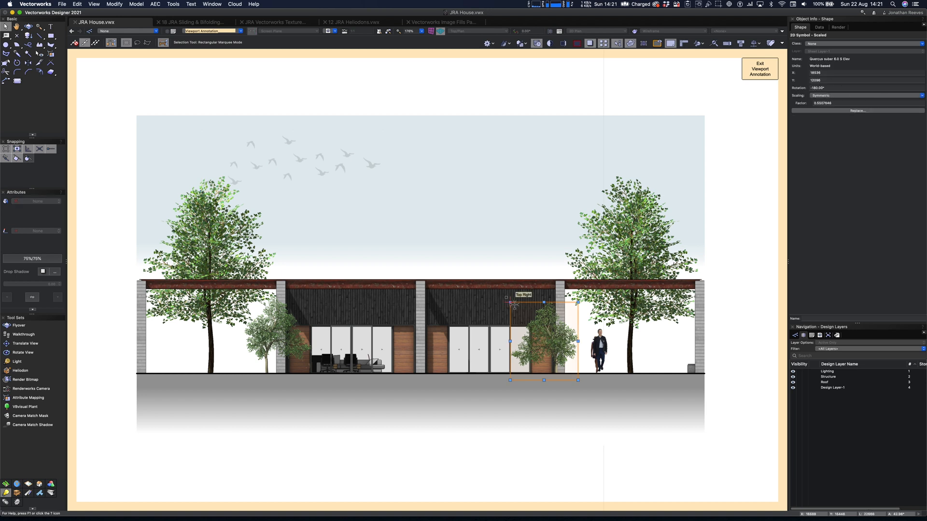
left_click_drag(510, 303, 522, 315)
left_click(282, 311, "shift")
left_click(46, 262)
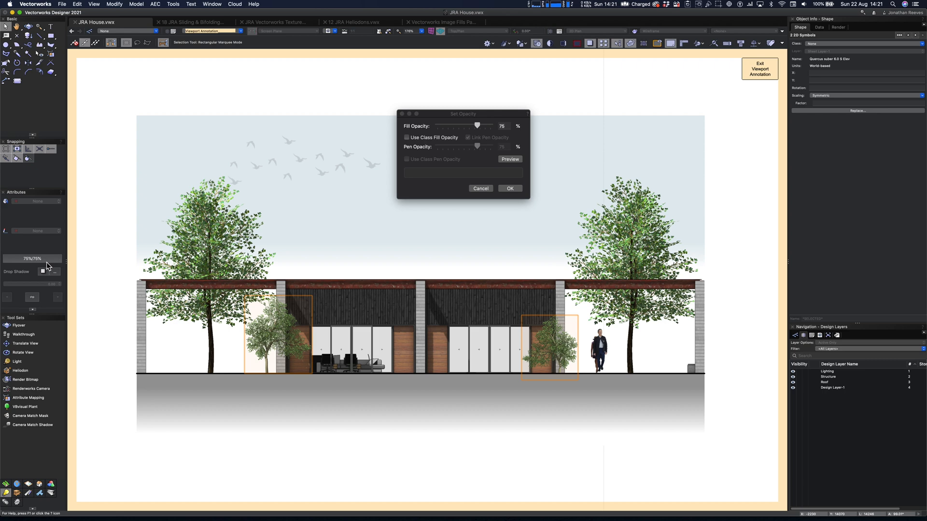
type("50")
key("Return")
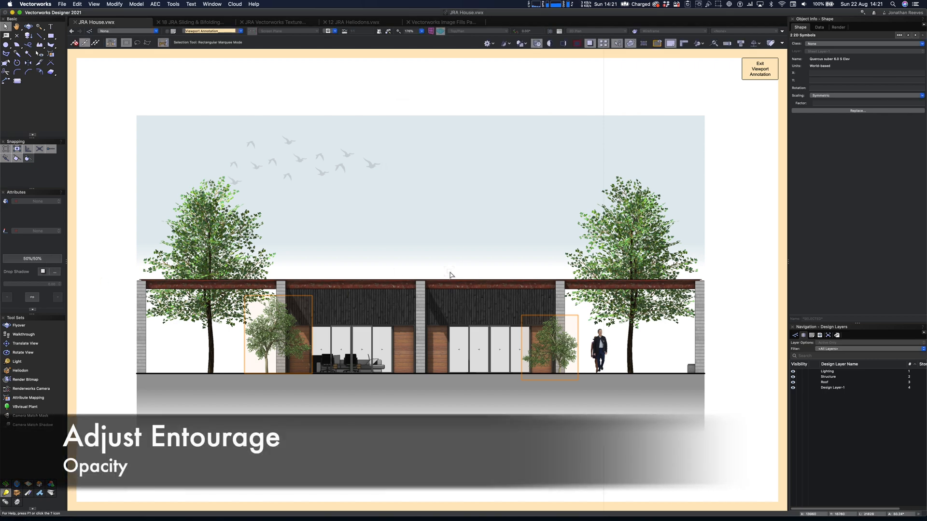
- Insert the Business People Filled symbol on the ground line between the first column and the left tree's trunk
key("super+r")
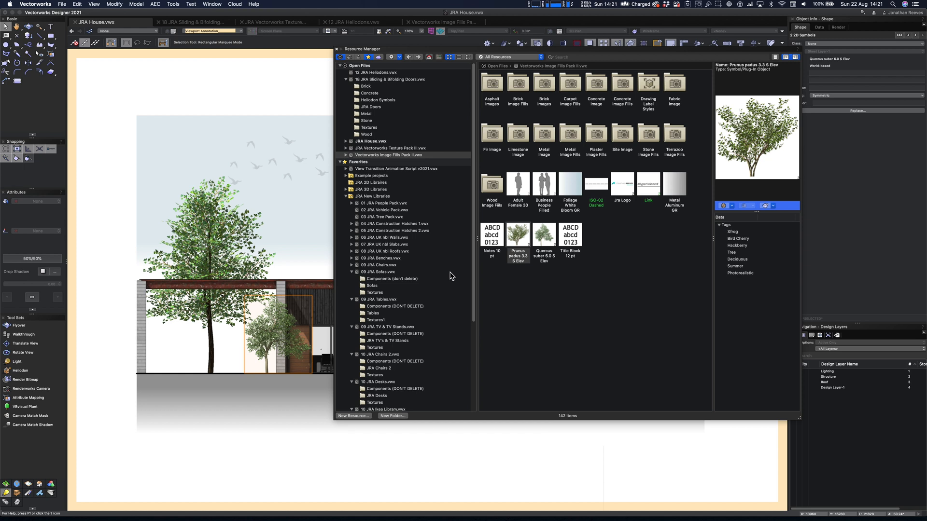
double_click(544, 190)
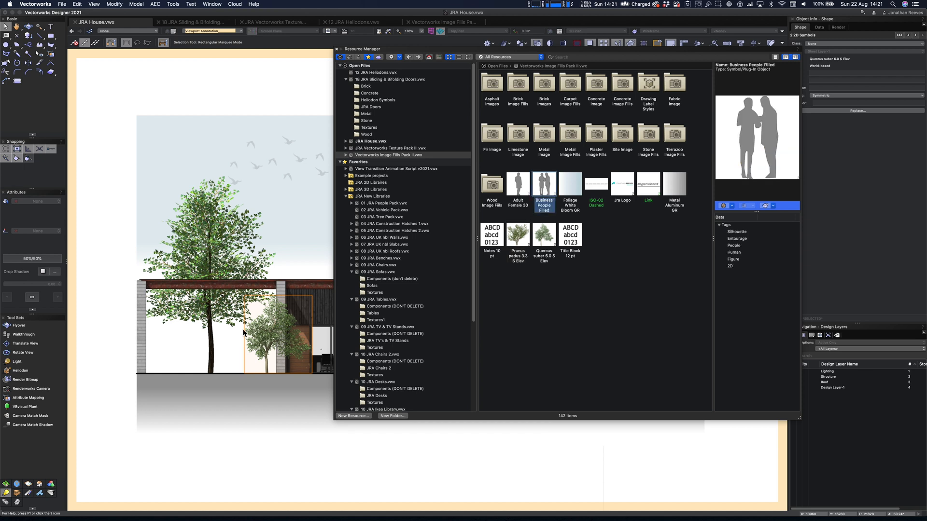
left_click(189, 373)
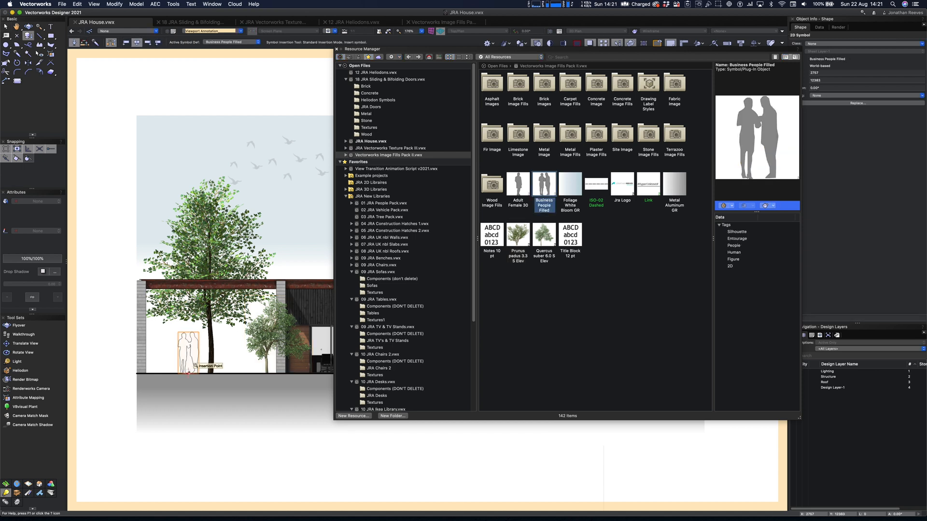
- Insert the Adult Female 30 symbol between the right tree and the last column, and exit the viewport annotations
double_click(518, 188)
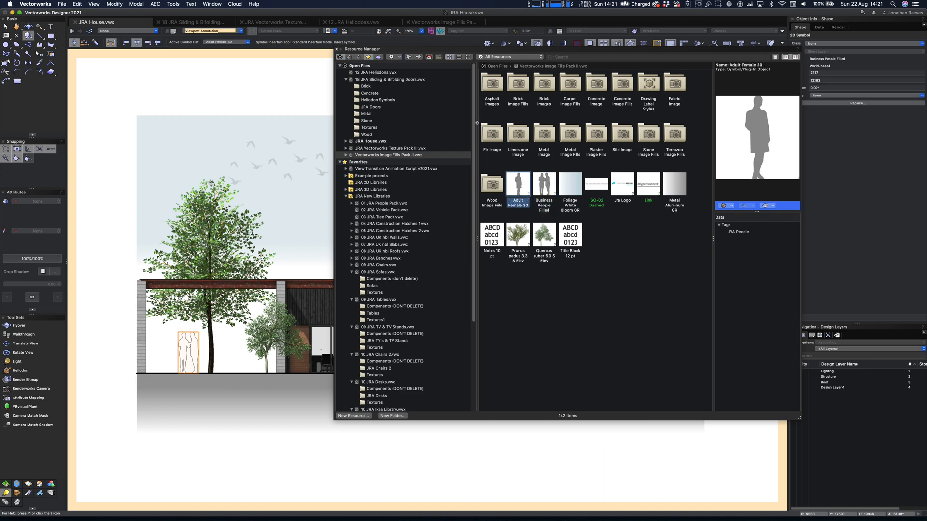
key("super+r")
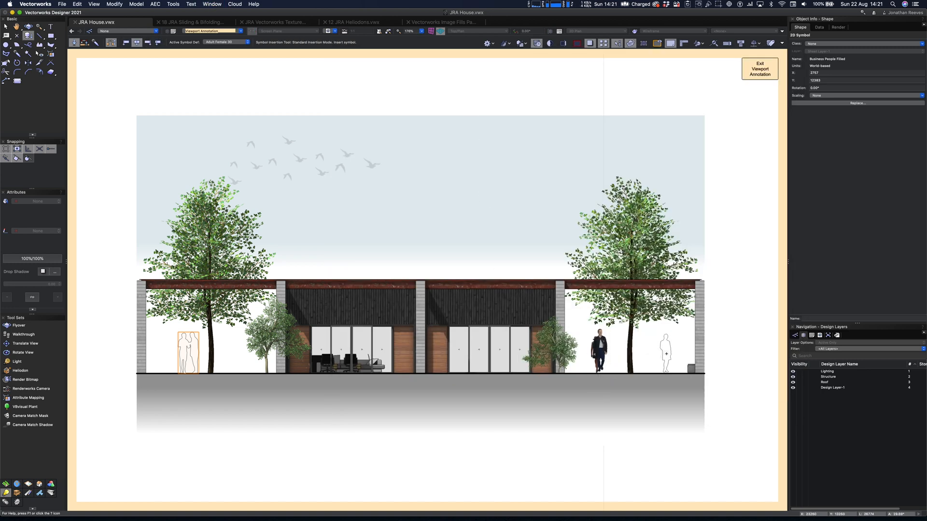
left_click(666, 355)
key("x")
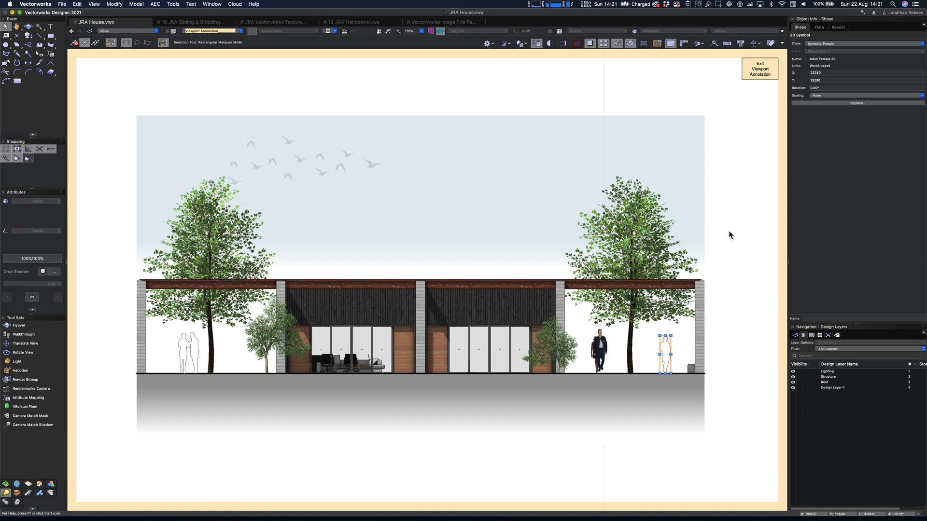
key("x")
left_click(764, 72)
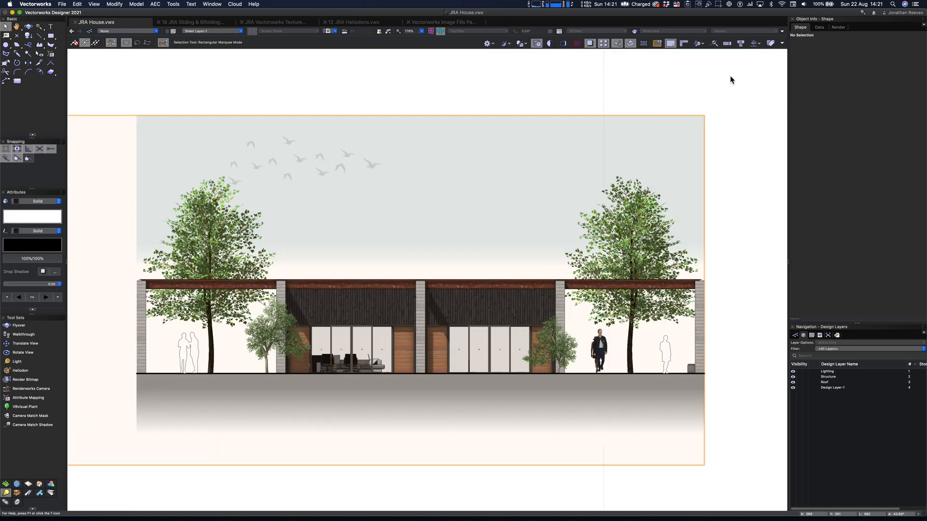
- Switch from the sheet to Design Layer-1 and turn off the clip cube to show the whole house model
key("super+4")
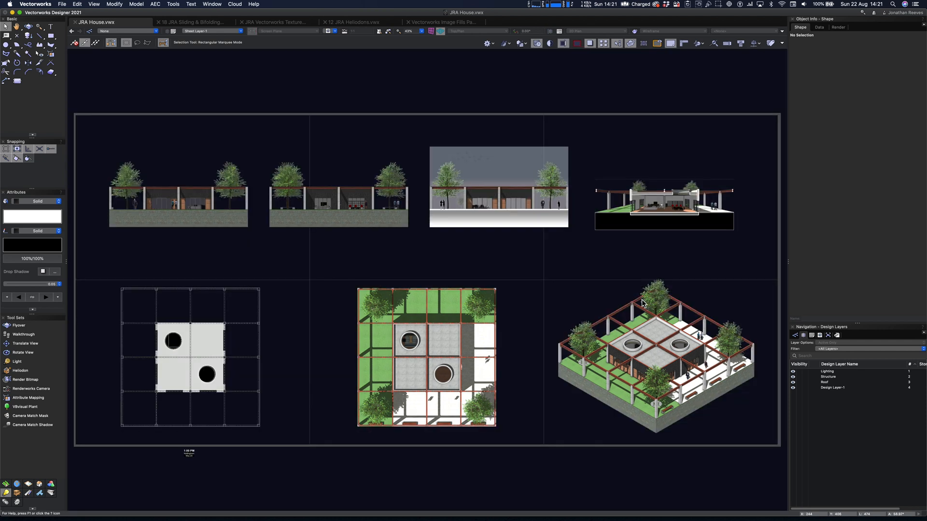
left_click(819, 389)
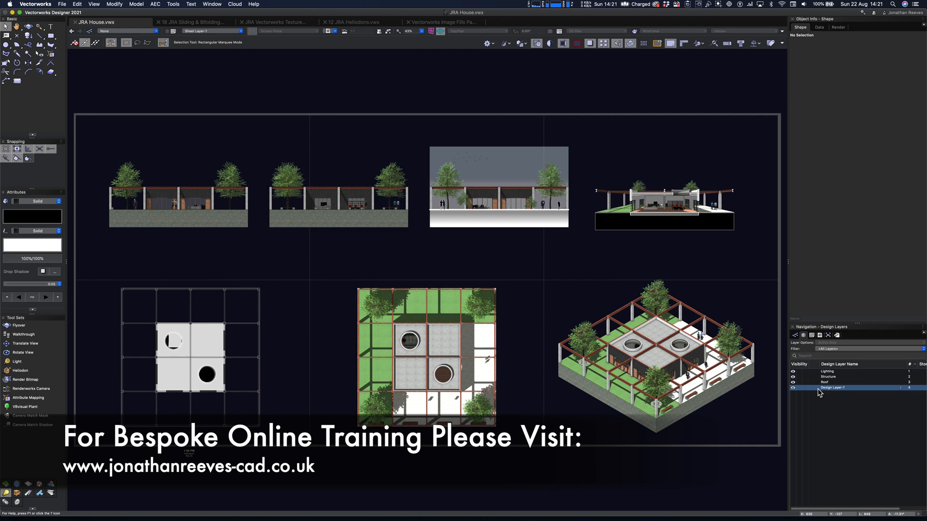
double_click(819, 389)
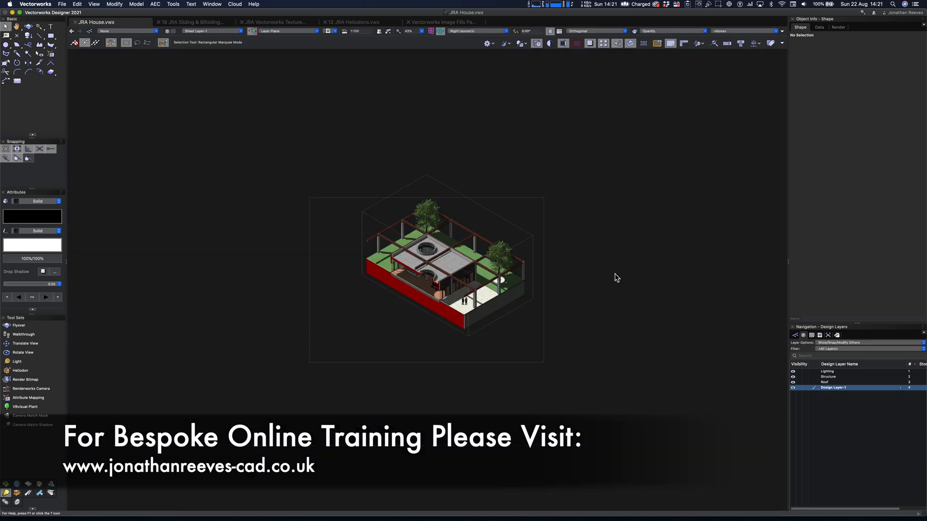
key("c")
left_click_drag(332, 164, 555, 374)
key("x")
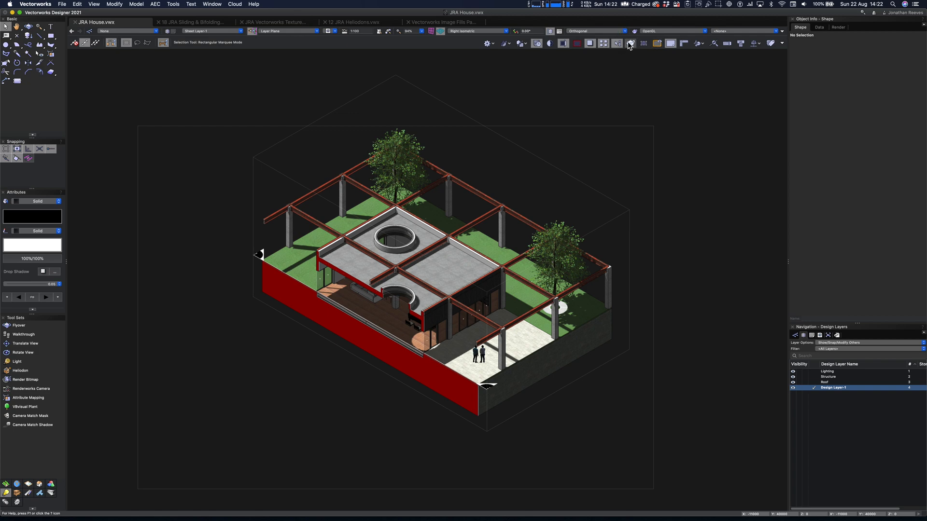
key("alt+super+x")
- Examine the house model up close and from other angles, and activate the second saved view
key("c")
left_click_drag(272, 209, 491, 404)
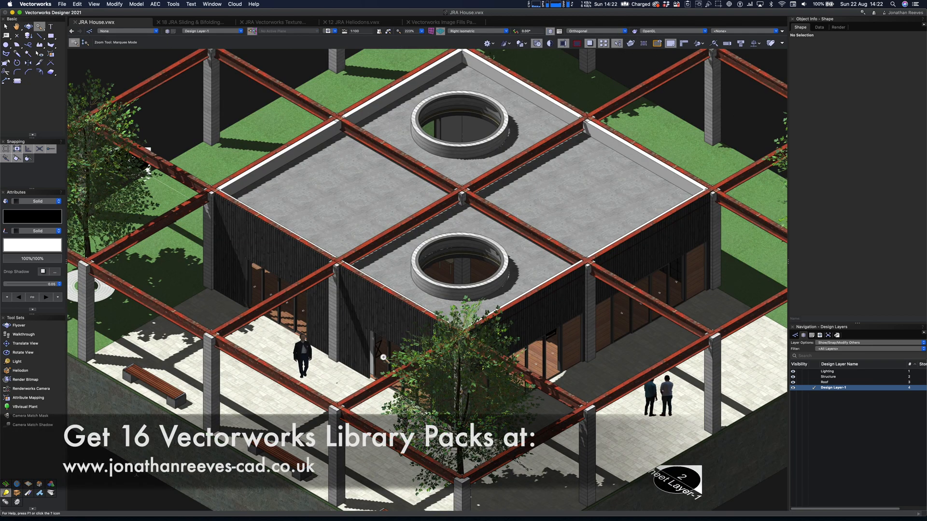
key("shift+c")
left_click_drag(380, 331, 837, 311)
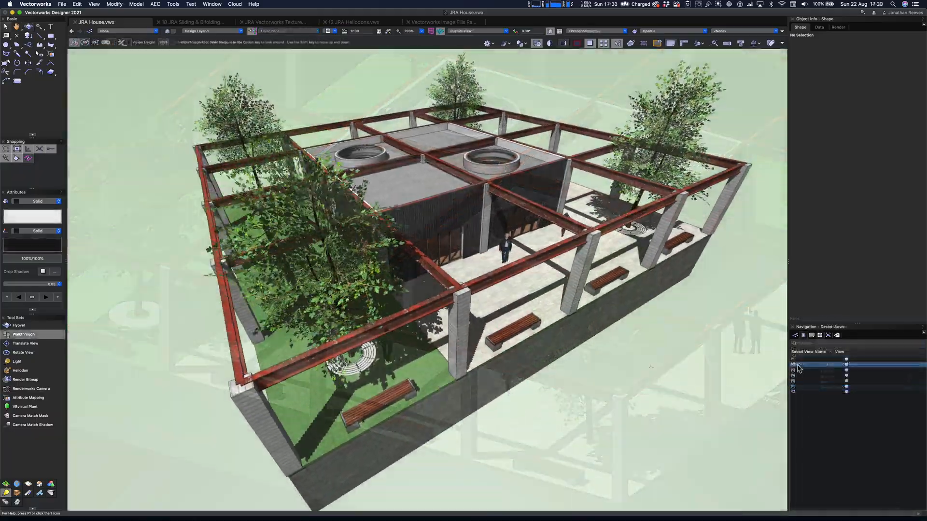
left_click(798, 366)
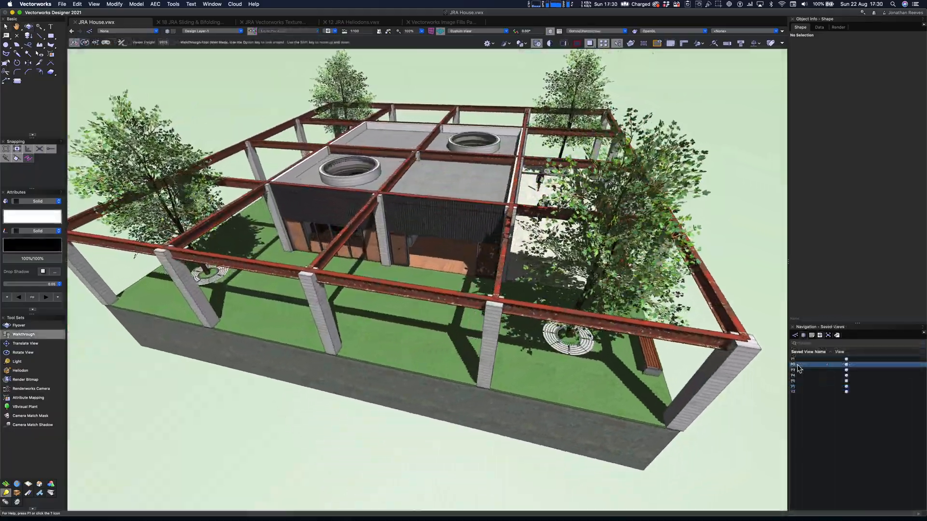